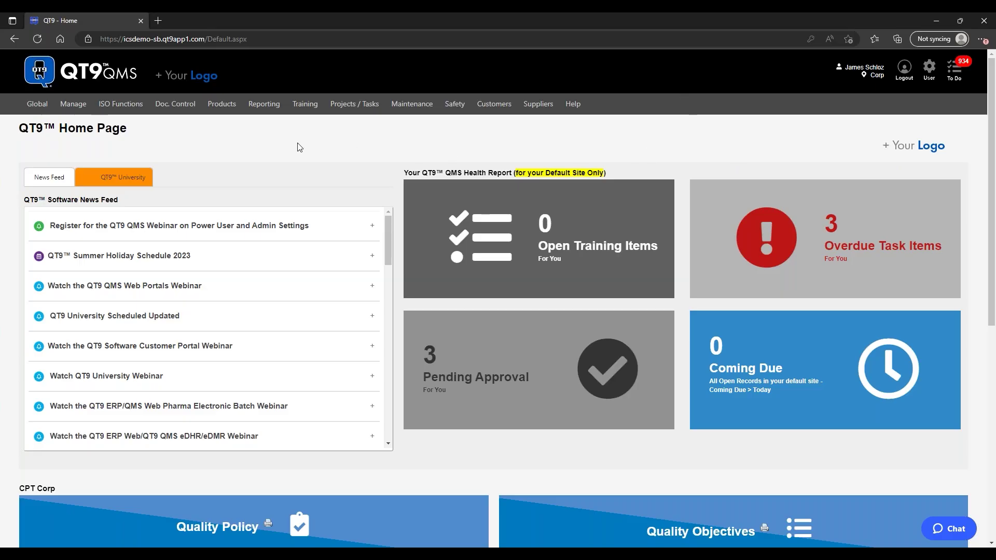
Step: Bring up the Global menu dropdown and point to its Site Administration entry
{"action": "mouse_move", "coordinate": [32, 108]}
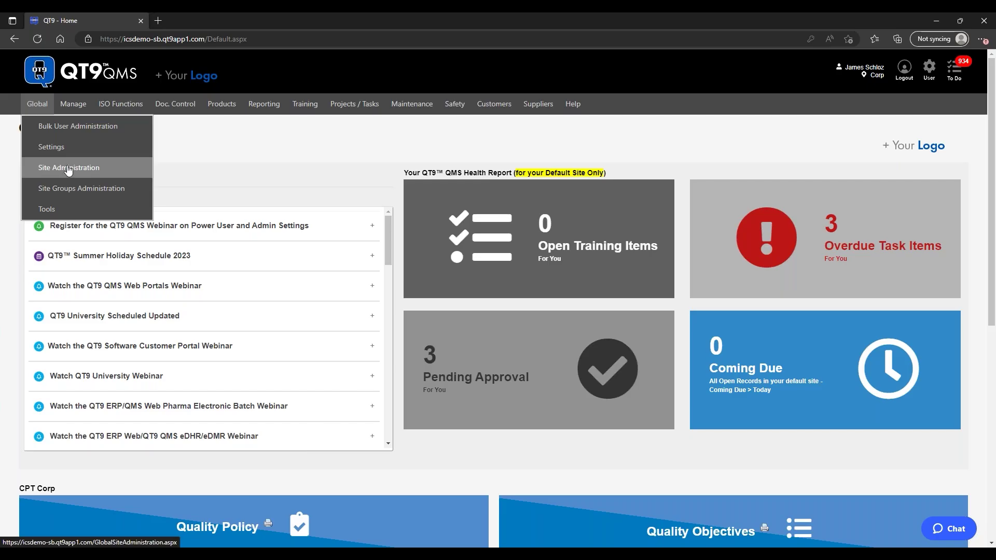
{"action": "mouse_move", "coordinate": [47, 209]}
Step: Open the Anaheim site and review its address, quality objectives, message board and record numbering tabs
{"action": "left_click", "coordinate": [80, 167]}
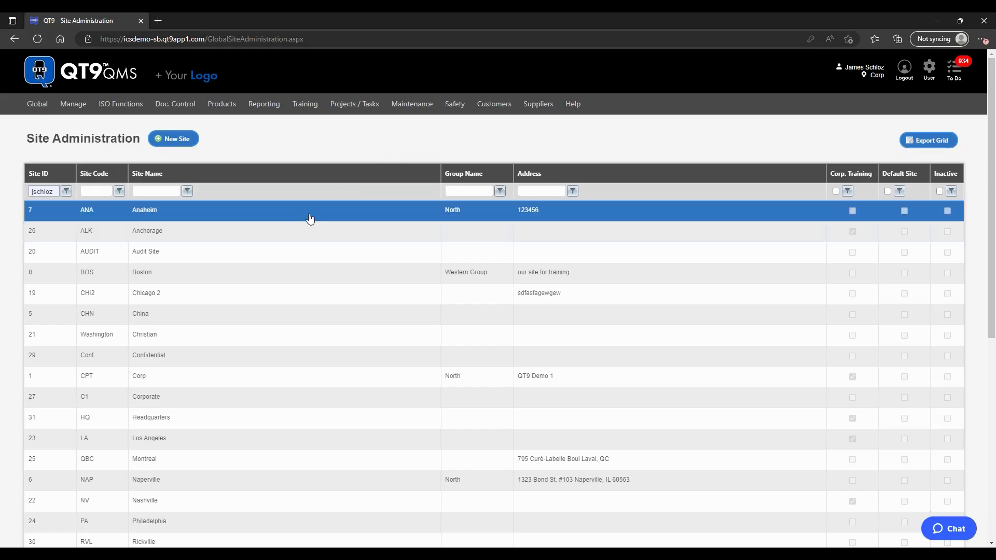
{"action": "left_click", "coordinate": [310, 217]}
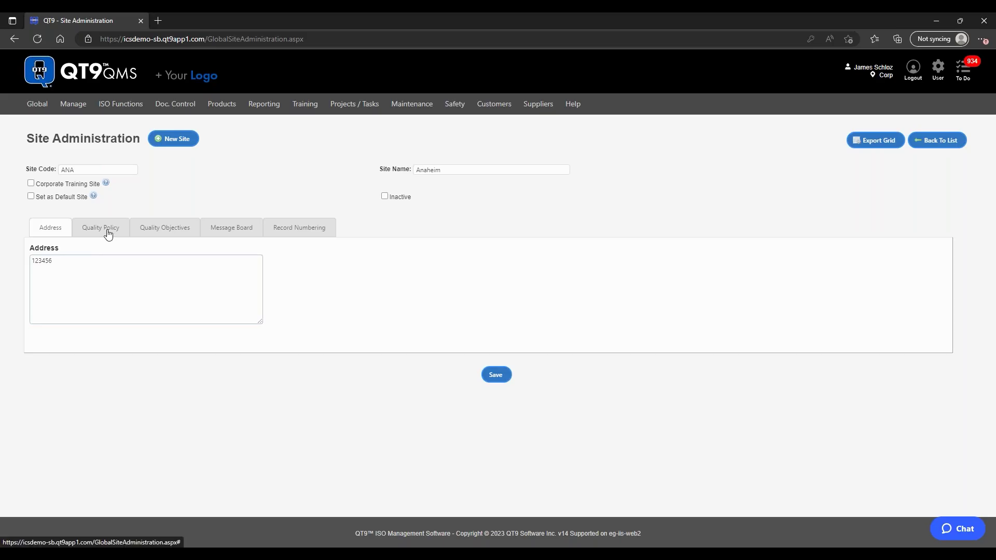
{"action": "left_click", "coordinate": [162, 233]}
{"action": "left_click", "coordinate": [220, 233]}
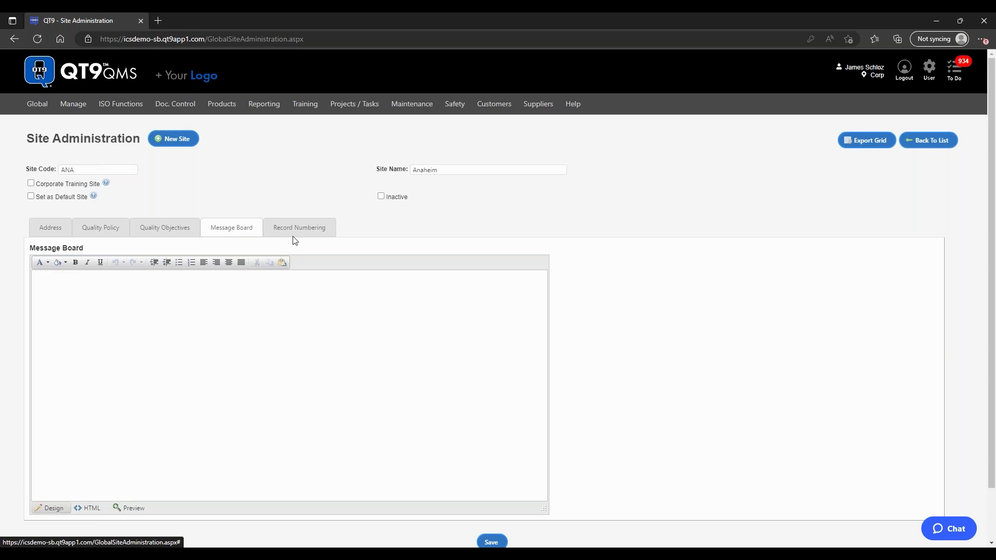
{"action": "left_click", "coordinate": [306, 229]}
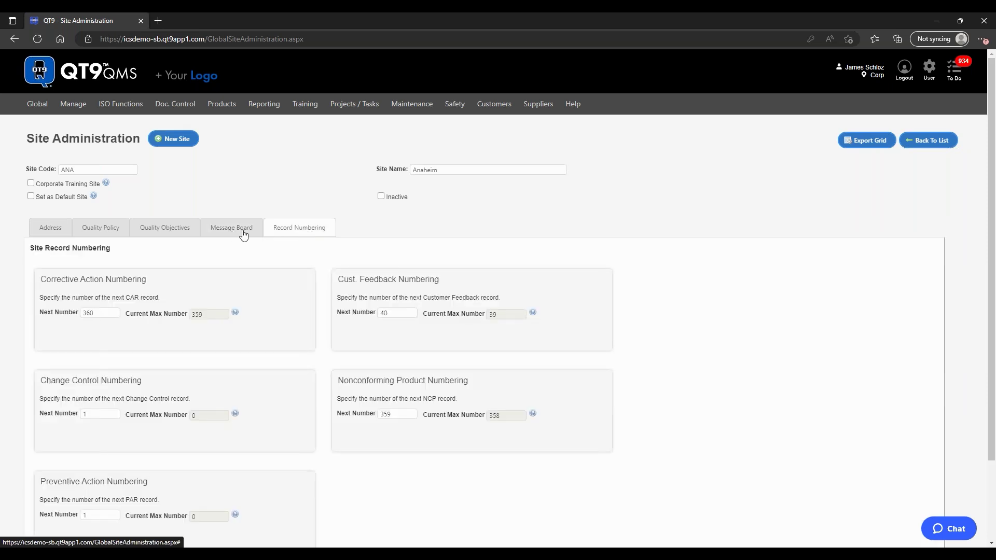
{"action": "left_click", "coordinate": [50, 233]}
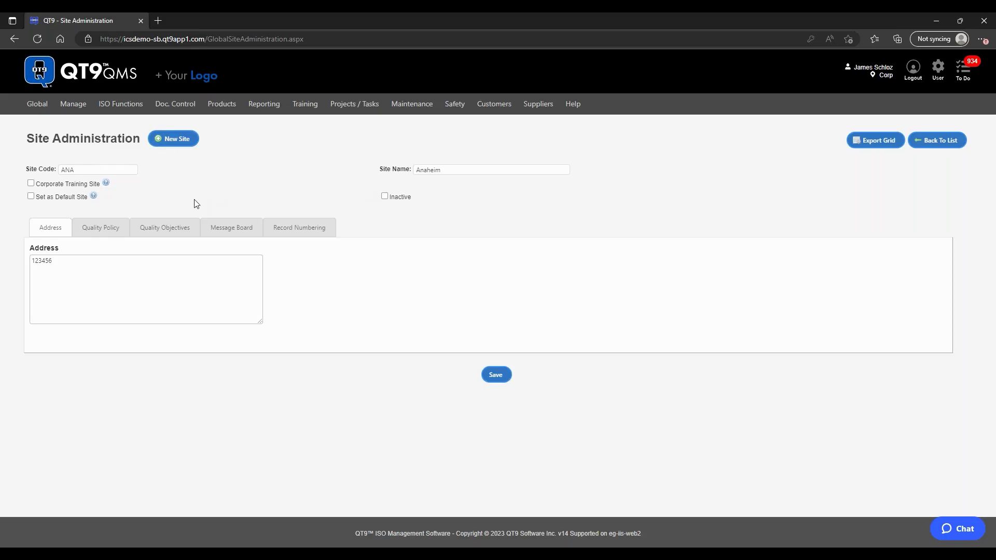
{"action": "left_click", "coordinate": [935, 148]}
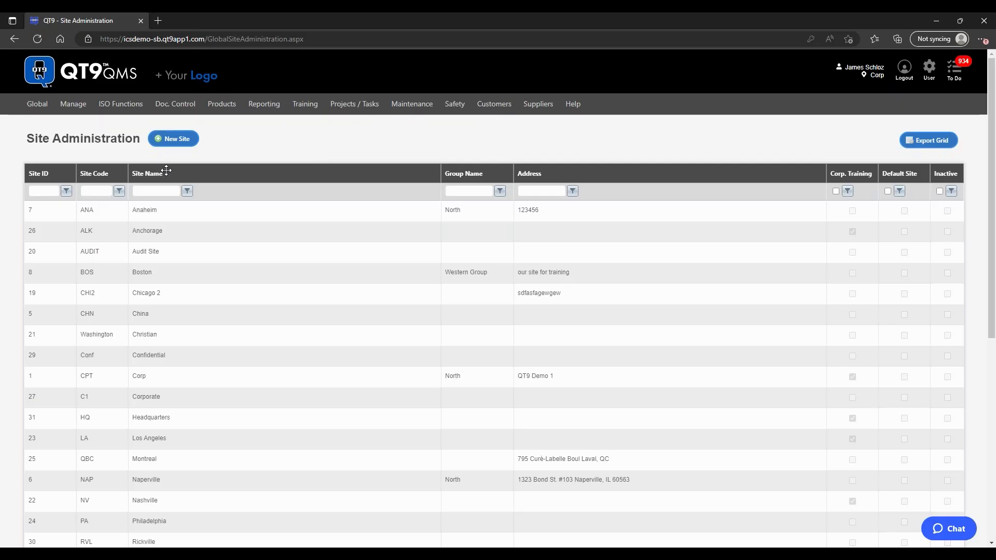
Step: In Global > Settings, compare the Quality Policy and Quality Objectives texts, then view Message Board
{"action": "mouse_move", "coordinate": [39, 107]}
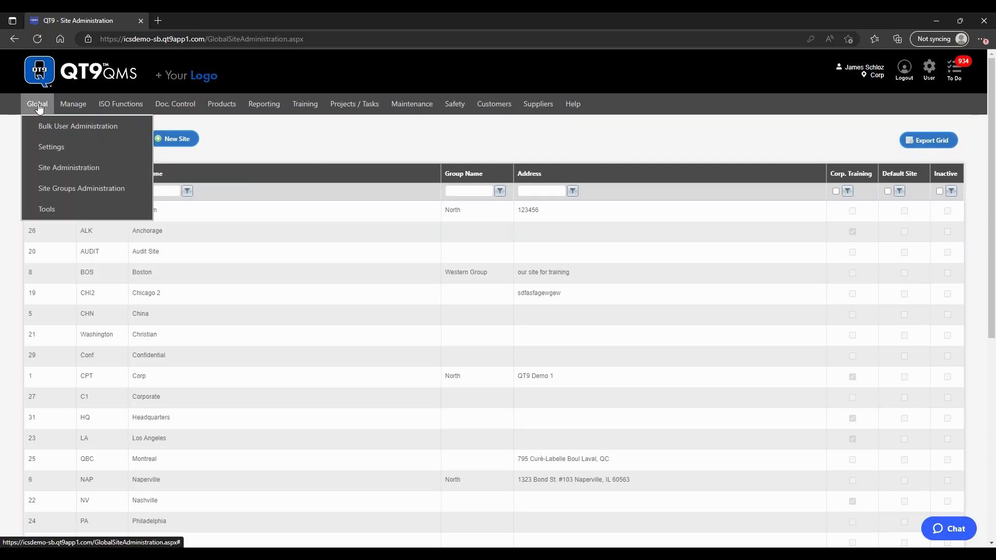
{"action": "left_click", "coordinate": [52, 148]}
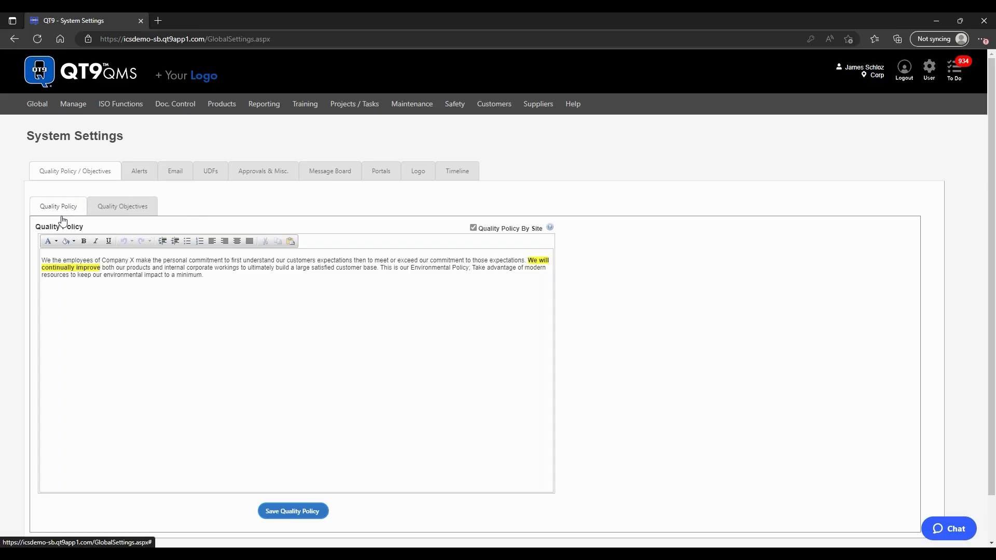
{"action": "left_click", "coordinate": [105, 213]}
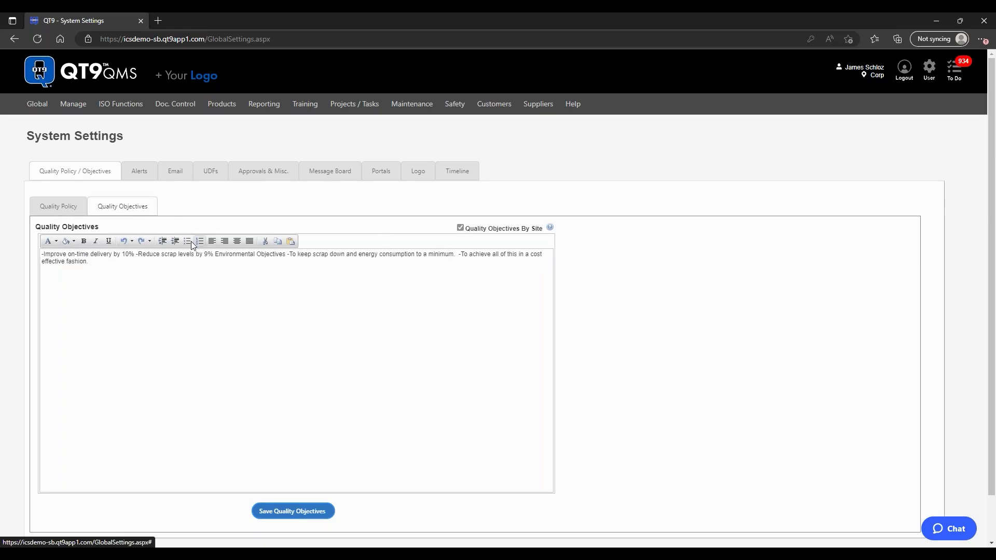
{"action": "left_click", "coordinate": [50, 208]}
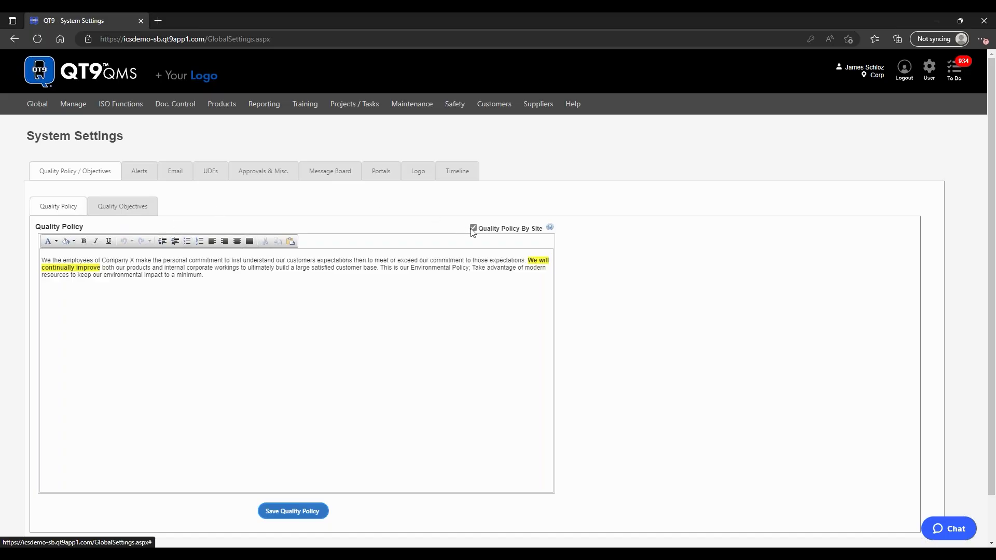
{"action": "left_click", "coordinate": [132, 209]}
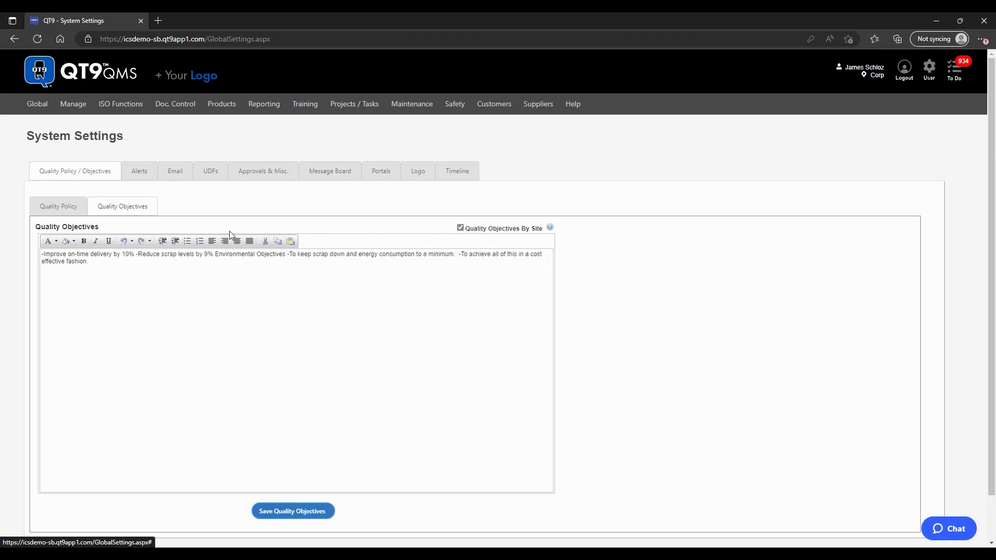
{"action": "left_click", "coordinate": [68, 215]}
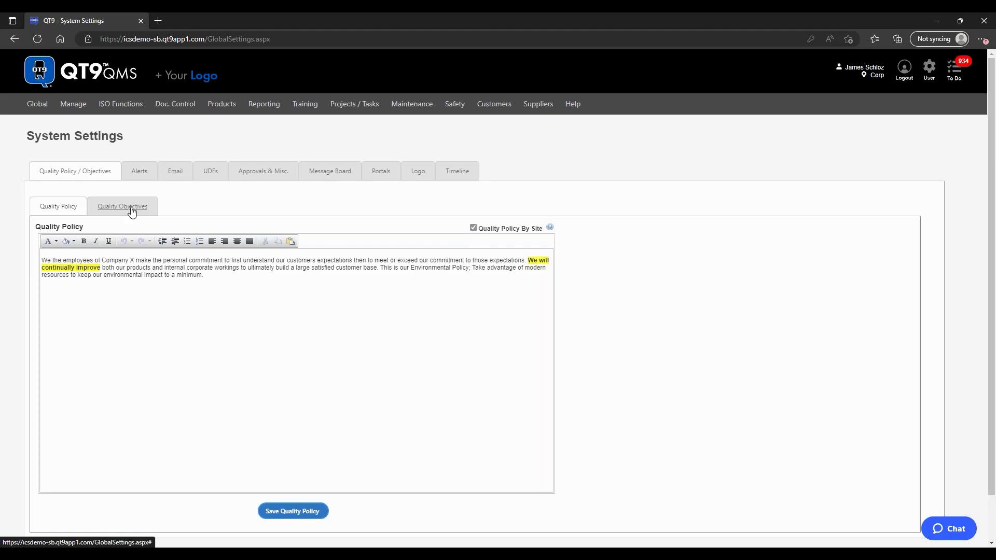
{"action": "left_click", "coordinate": [319, 176]}
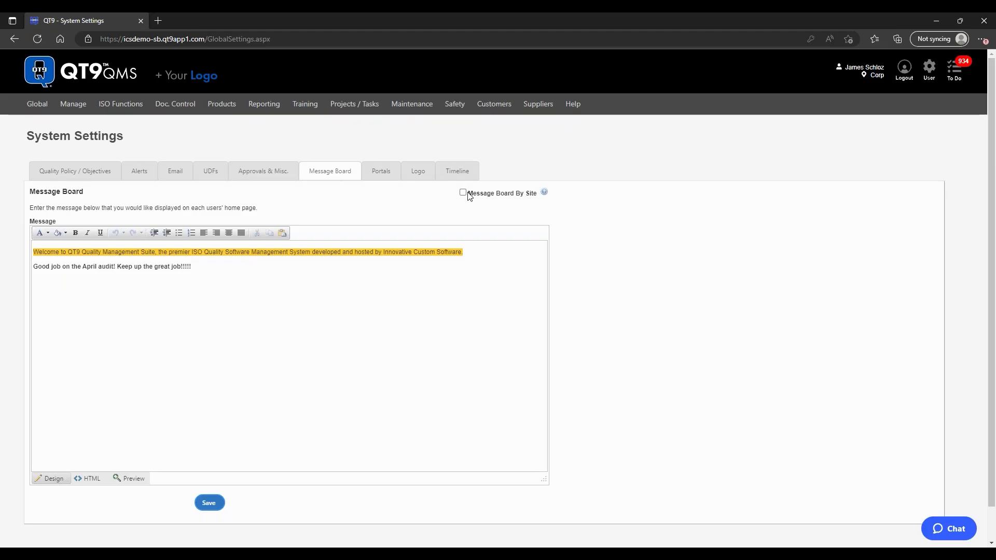
{"action": "left_click", "coordinate": [338, 281]}
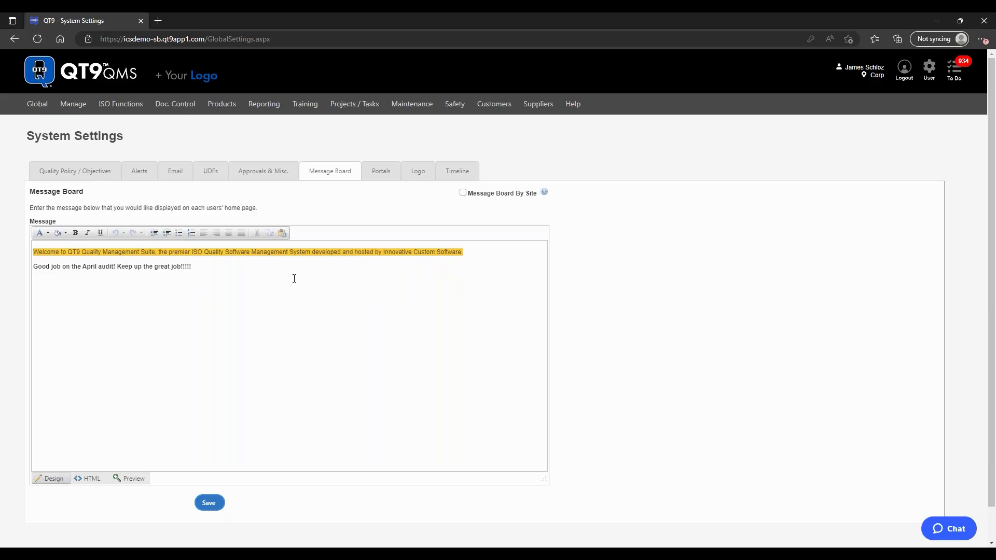
Step: View the home page's Quality Policy, Objectives and Message Board panels, then reopen Global > Settings
{"action": "left_click", "coordinate": [106, 72]}
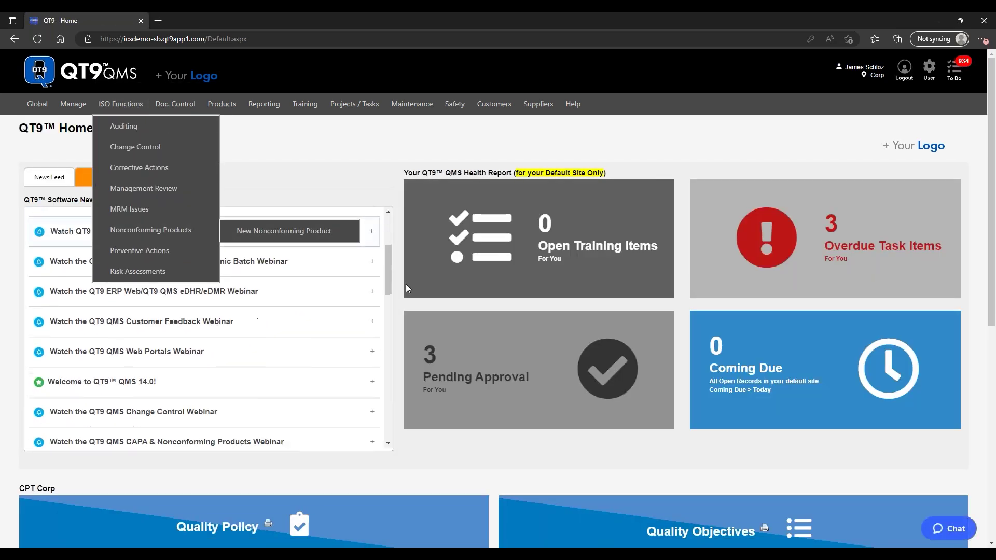
{"action": "scroll", "coordinate": [462, 356], "scroll_direction": "down", "scroll_amount": 4}
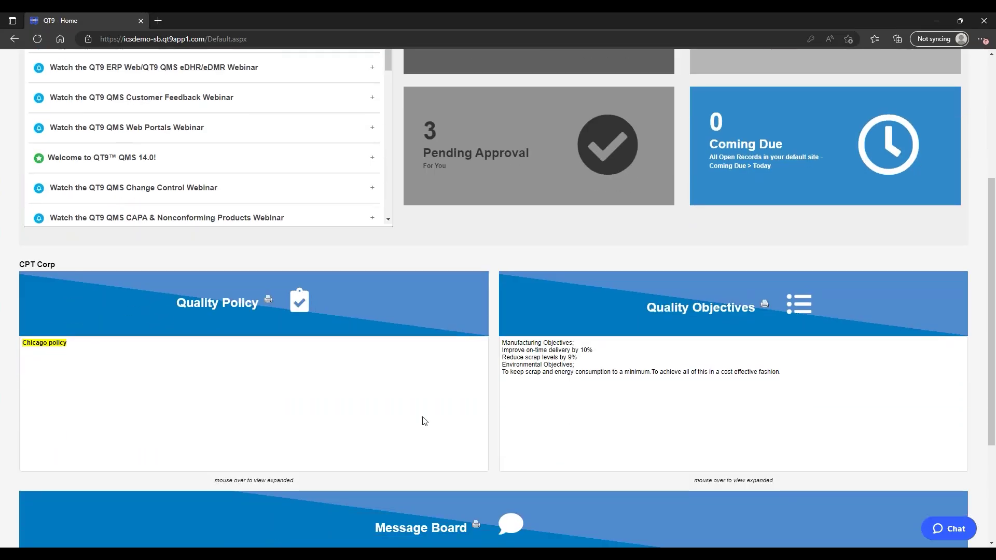
{"action": "scroll", "coordinate": [636, 311], "scroll_direction": "down", "scroll_amount": 3}
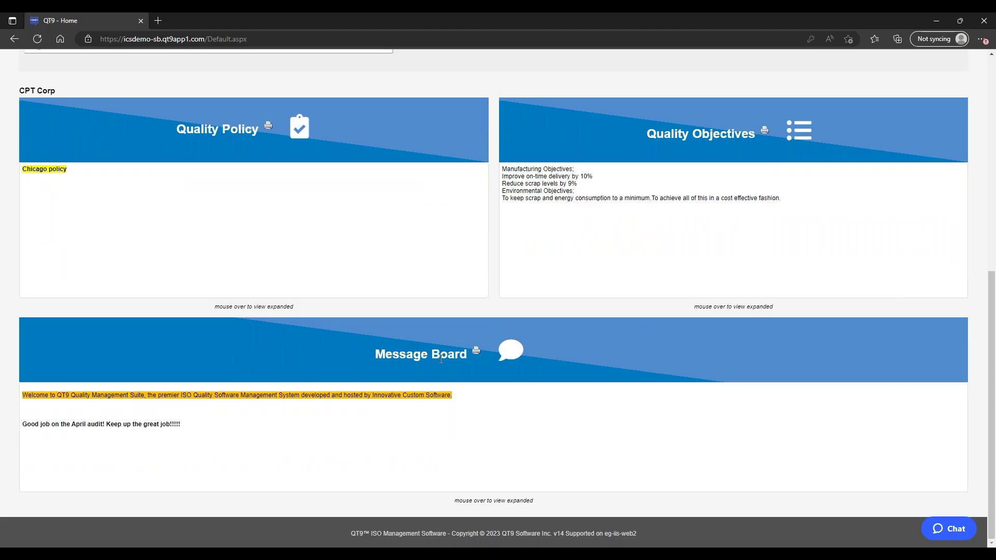
{"action": "scroll", "coordinate": [441, 358], "scroll_direction": "up", "scroll_amount": 7}
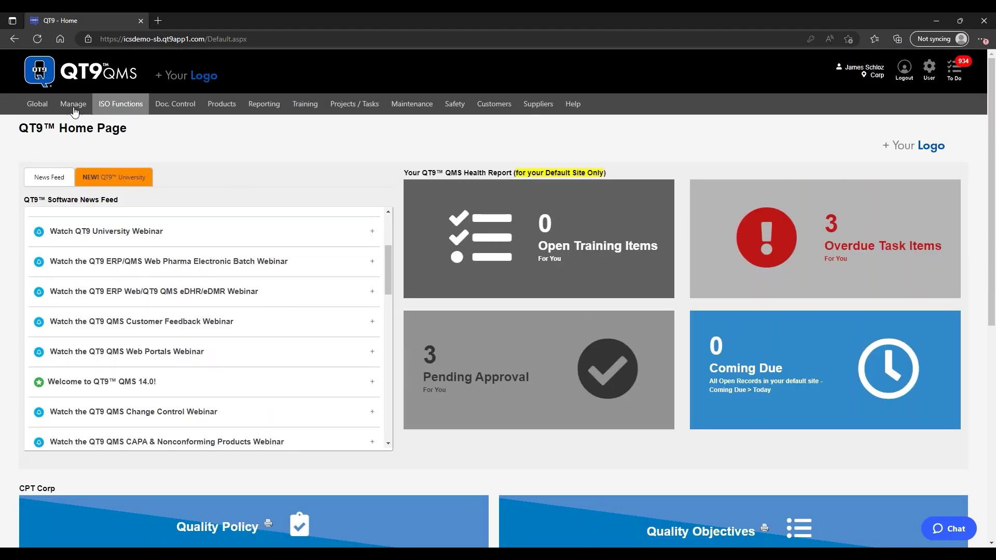
{"action": "mouse_move", "coordinate": [31, 104]}
{"action": "left_click", "coordinate": [50, 147]}
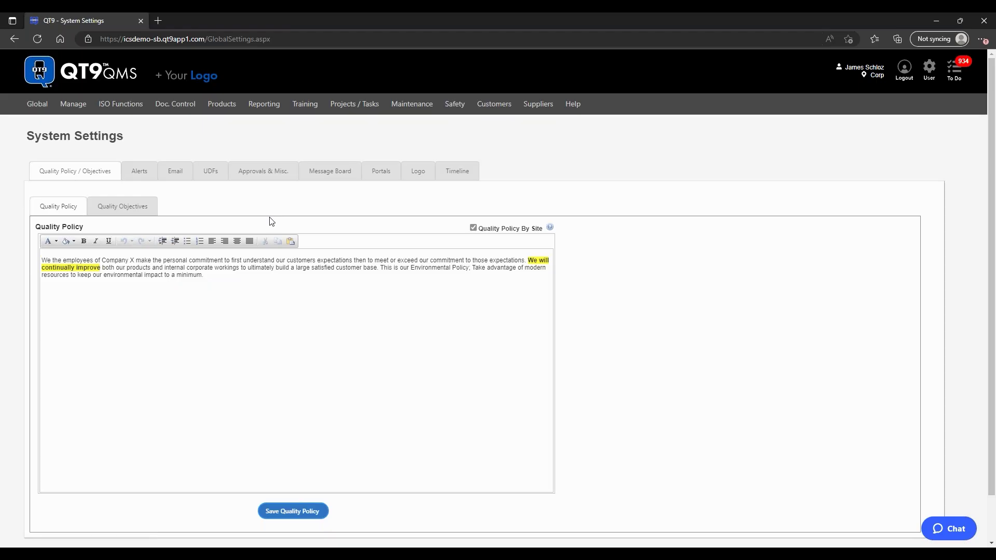
Step: Look over the company Logo tab, then view Audit Alerts with the 25-day tickle time
{"action": "left_click", "coordinate": [418, 172]}
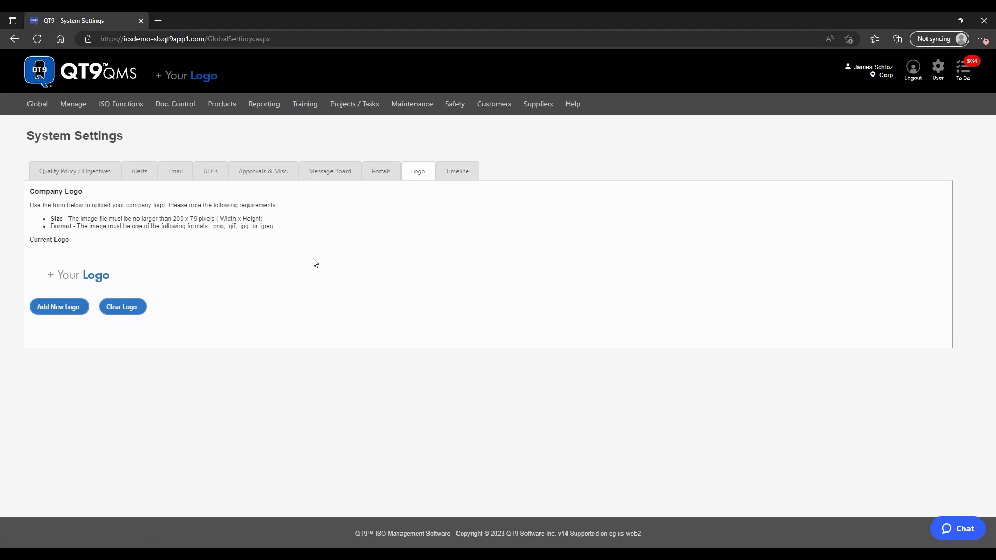
{"action": "left_click", "coordinate": [146, 173]}
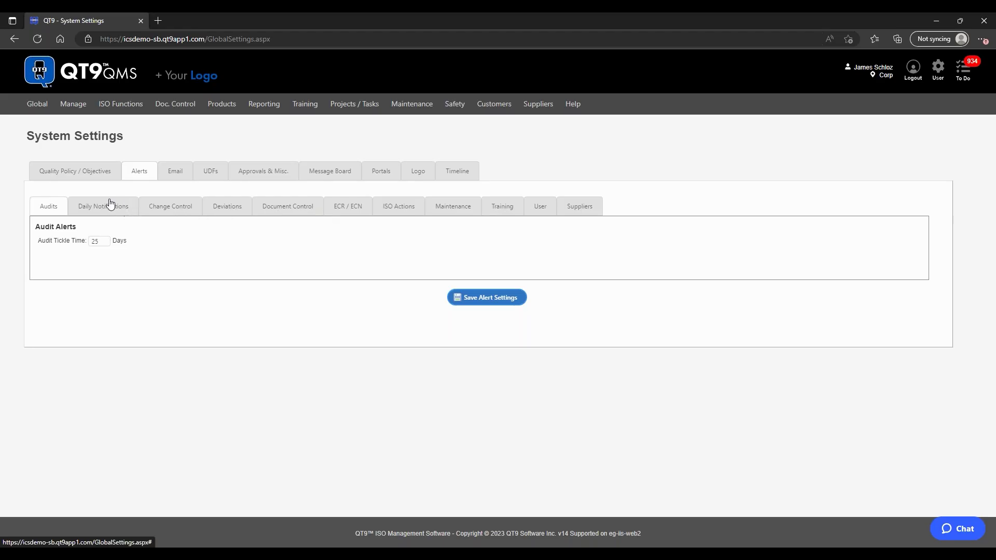
Step: Show the Daily Notifications schedule, set to Monday through Friday only
{"action": "left_click", "coordinate": [101, 213]}
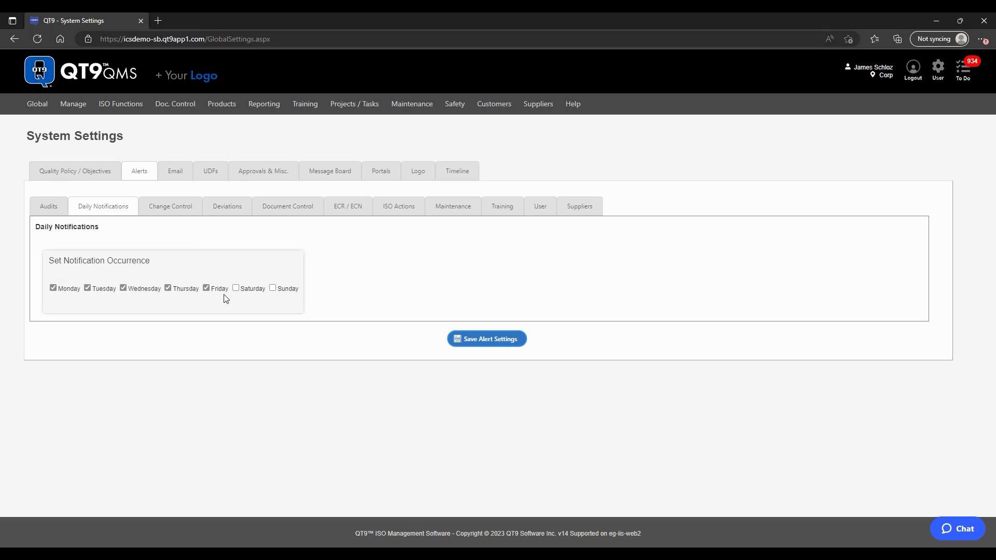
Step: Toggle Tuesday and Thursday notifications off and back on, keeping the Monday–Friday schedule
{"action": "left_click", "coordinate": [88, 289]}
{"action": "left_click", "coordinate": [167, 288]}
{"action": "left_click", "coordinate": [88, 288]}
{"action": "left_click_drag", "start_coordinate": [165, 284], "coordinate": [169, 285]}
{"action": "left_click", "coordinate": [169, 288]}
{"action": "left_click", "coordinate": [301, 275]}
Step: Review the user password expiration alert and the ISO Actions CAR verification tickle time
{"action": "left_click", "coordinate": [541, 207]}
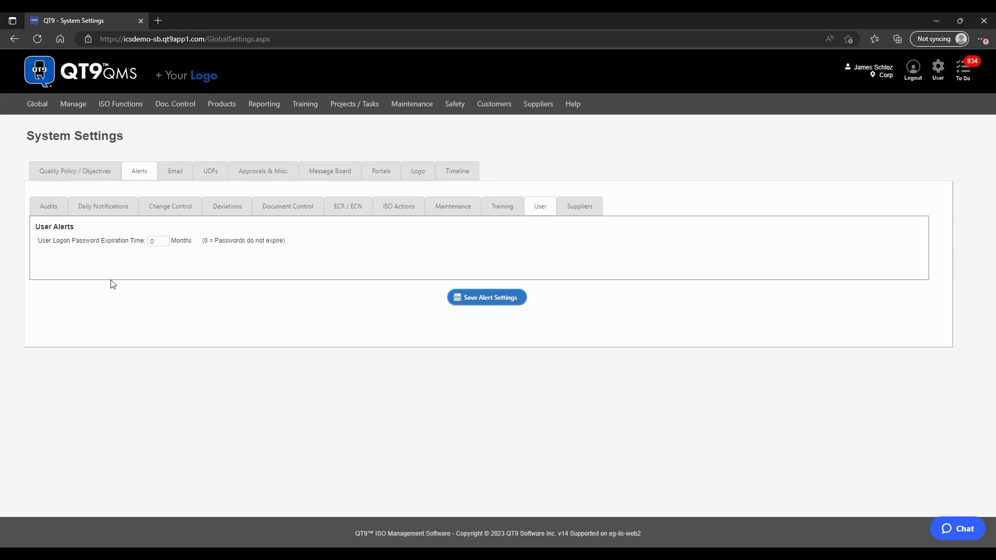
{"action": "left_click", "coordinate": [164, 242]}
{"action": "left_click", "coordinate": [399, 210]}
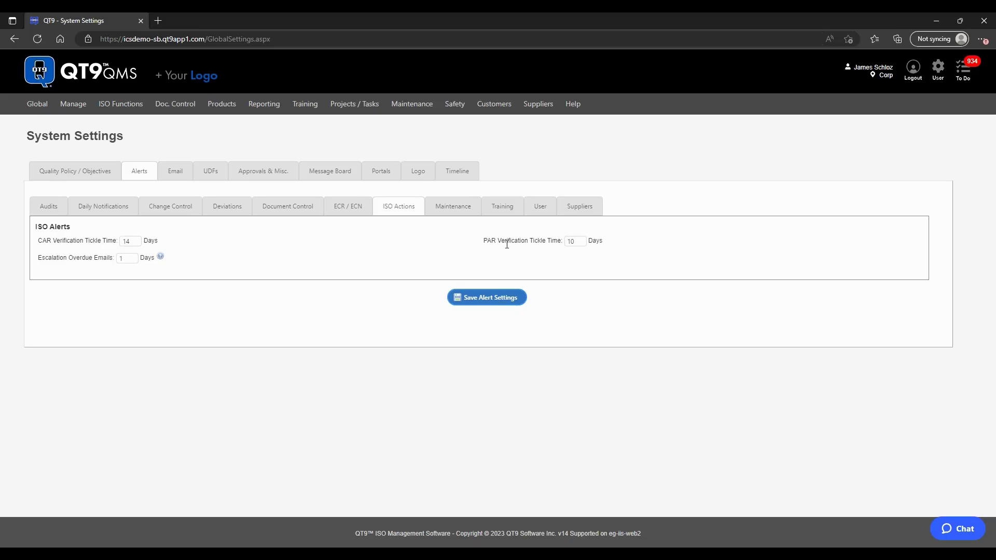
{"action": "left_click", "coordinate": [130, 242]}
Step: Change the PAR verification tickle time from 10 to 14 days and save the alert settings
{"action": "left_click", "coordinate": [576, 241]}
{"action": "key", "text": "BackSpace"}
{"action": "type", "text": "4"}
{"action": "left_click", "coordinate": [628, 268]}
{"action": "left_click", "coordinate": [522, 299]}
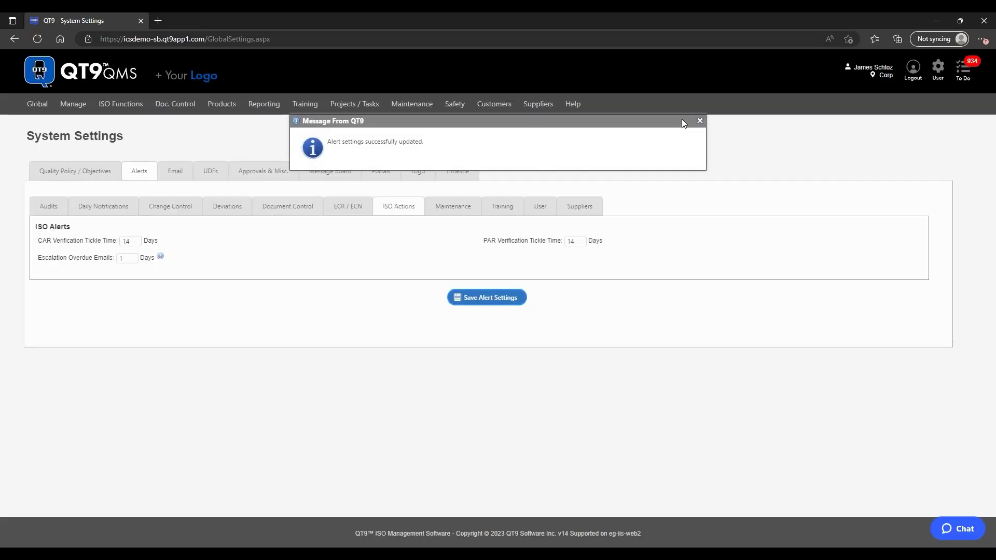
{"action": "left_click", "coordinate": [700, 122]}
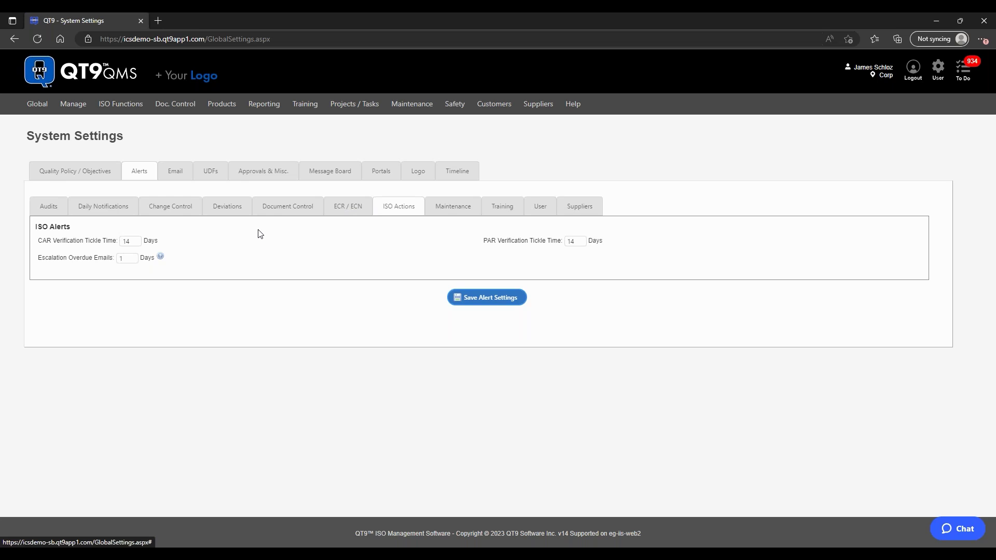
Step: Browse Change Control, Deviation, Document Control and Maintenance alerts, then the Approvals & Misc. settings
{"action": "left_click", "coordinate": [183, 211]}
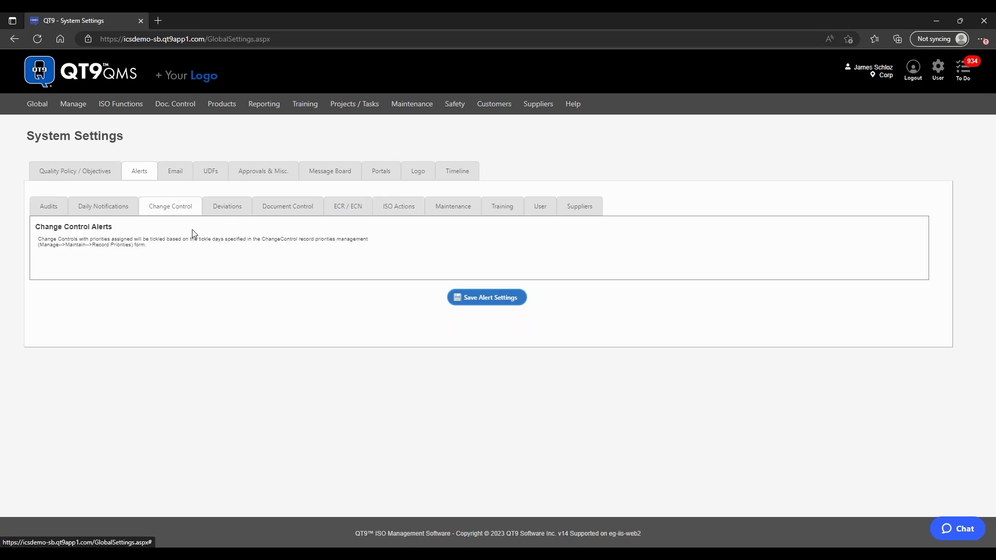
{"action": "left_click", "coordinate": [235, 213]}
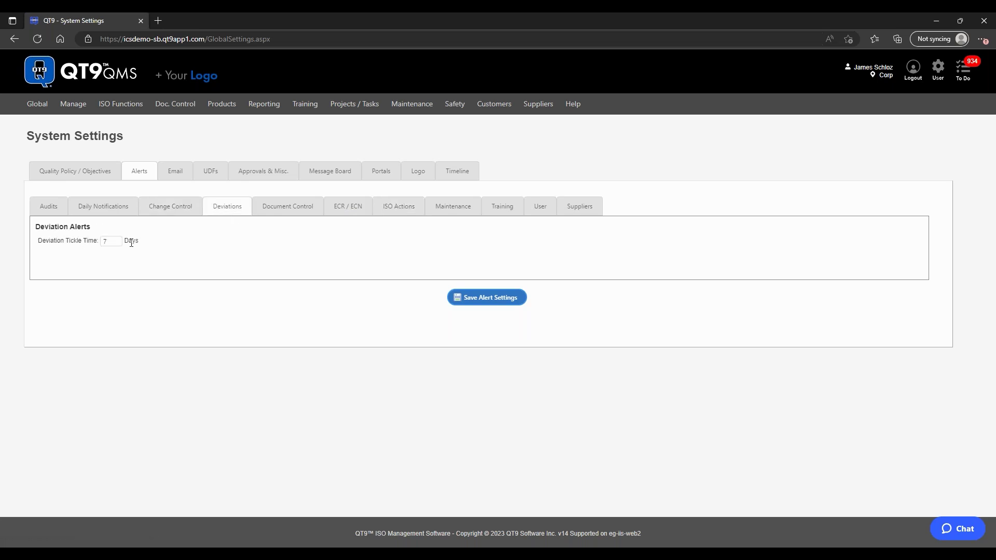
{"action": "left_click", "coordinate": [292, 207]}
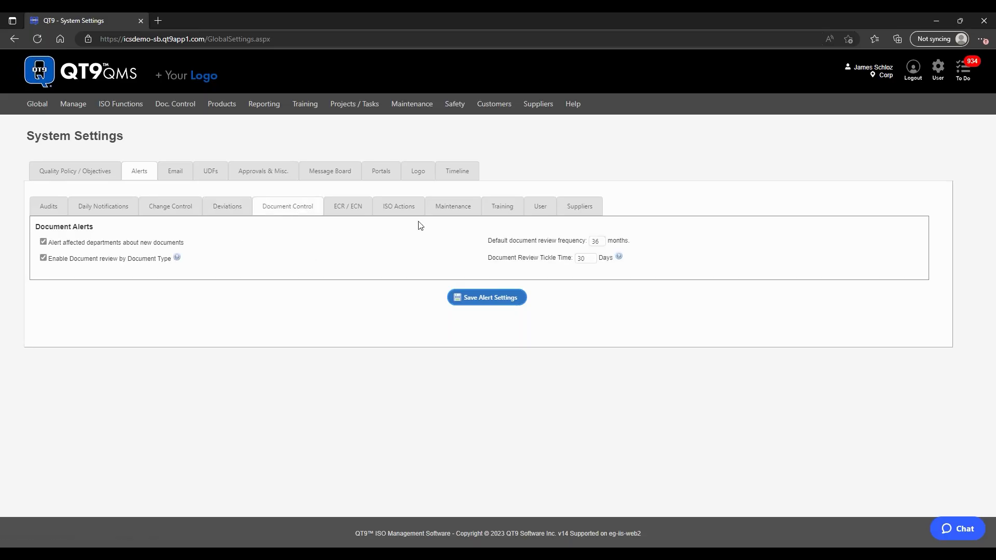
{"action": "left_click", "coordinate": [468, 219]}
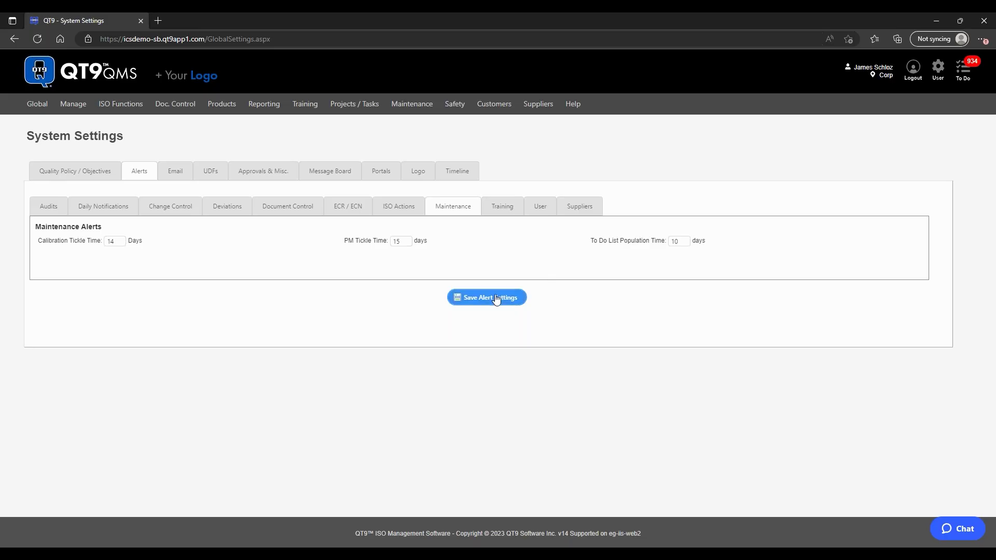
{"action": "left_click", "coordinate": [303, 211]}
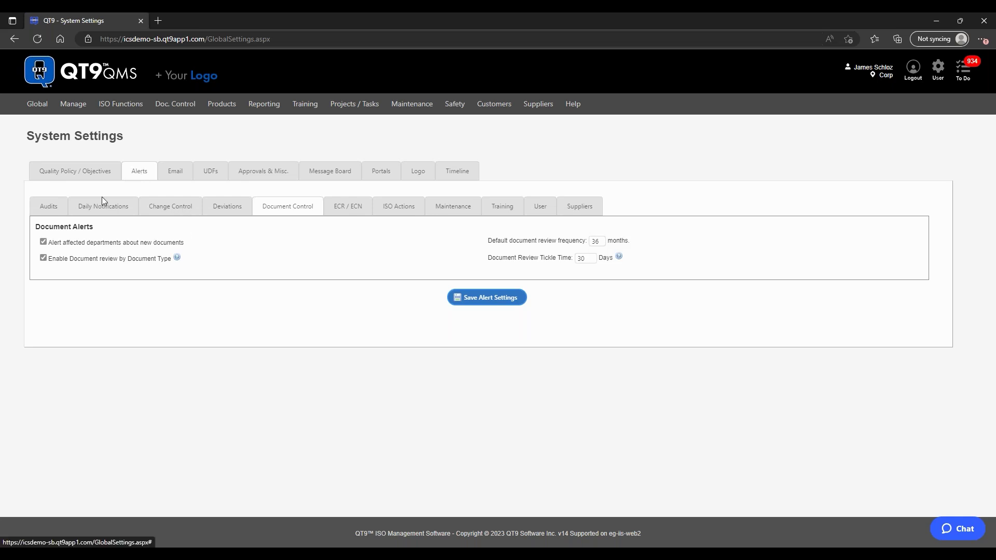
{"action": "left_click", "coordinate": [267, 175]}
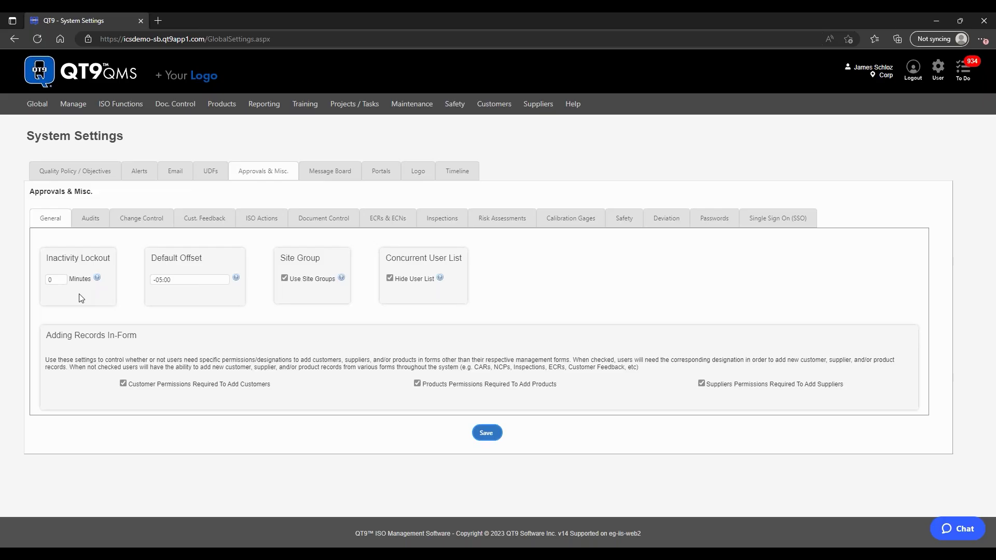
{"action": "left_click", "coordinate": [64, 281]}
{"action": "key", "text": "BackSpace"}
{"action": "type", "text": "20"}
{"action": "left_click", "coordinate": [93, 332]}
{"action": "left_click", "coordinate": [55, 277]}
{"action": "key", "text": "BackSpace"}
{"action": "left_click", "coordinate": [95, 292]}
Step: Open Site Groups Administration from the Global menu in a new browser tab
{"action": "mouse_move", "coordinate": [237, 281]}
{"action": "mouse_move", "coordinate": [34, 105]}
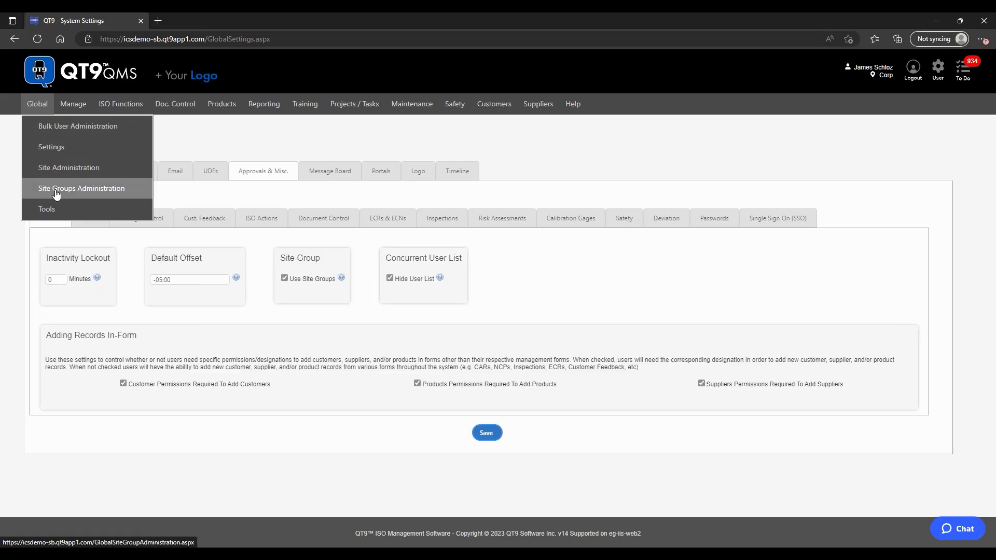
{"action": "right_click", "coordinate": [63, 190]}
{"action": "left_click", "coordinate": [86, 198]}
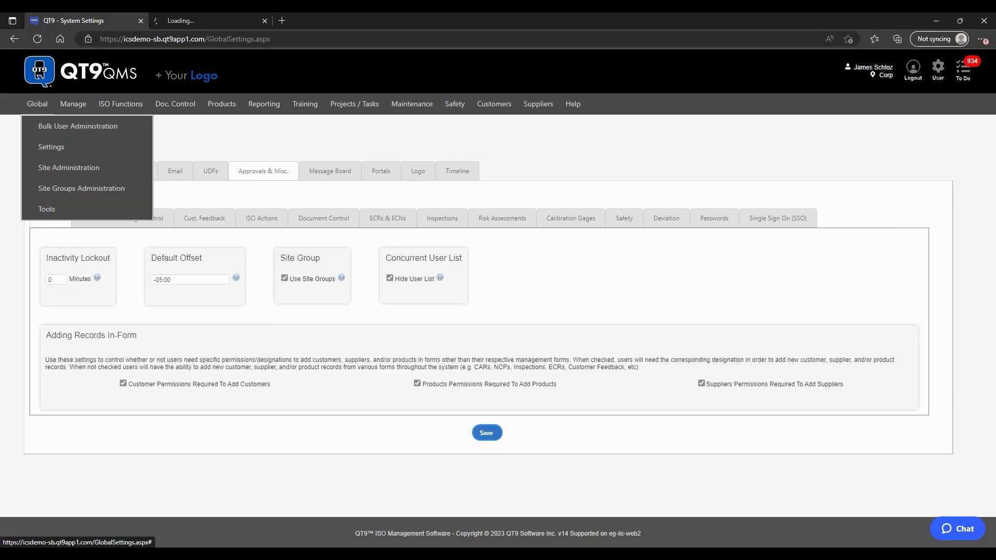
{"action": "left_click", "coordinate": [201, 20]}
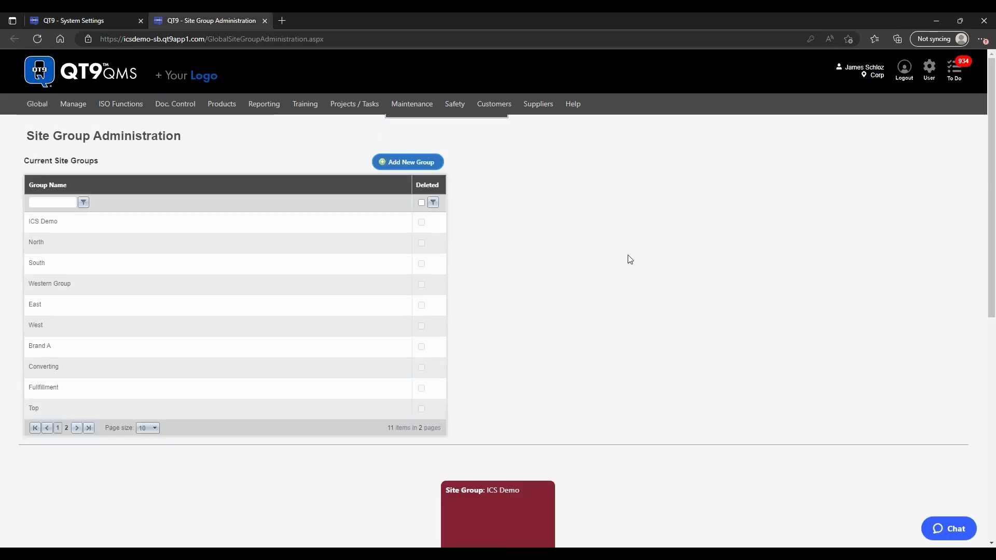
Step: Scroll through the 11 site groups and back up to the Current Site Groups grid
{"action": "scroll", "coordinate": [629, 258], "scroll_direction": "down", "scroll_amount": 2}
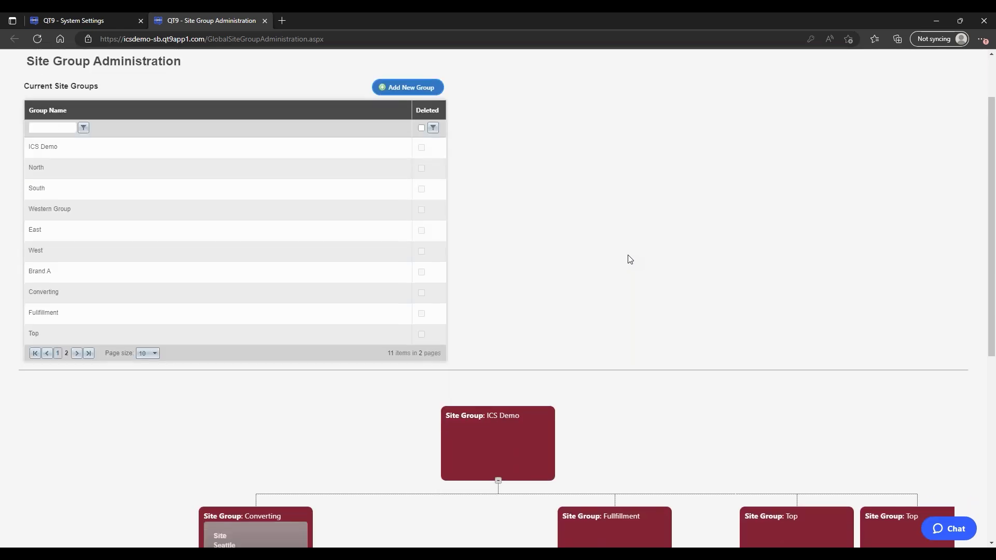
{"action": "scroll", "coordinate": [630, 258], "scroll_direction": "down", "scroll_amount": 6}
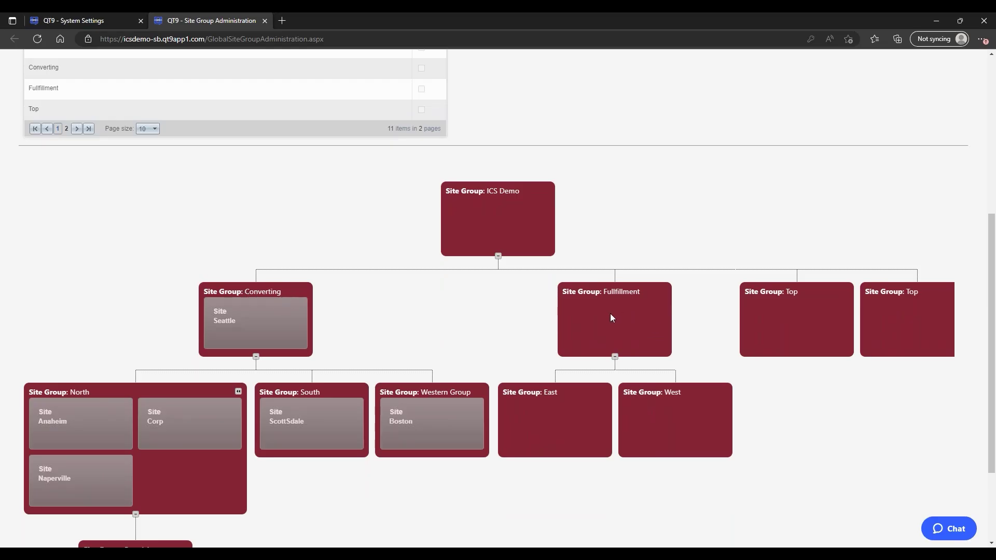
{"action": "scroll", "coordinate": [445, 315], "scroll_direction": "down", "scroll_amount": 3}
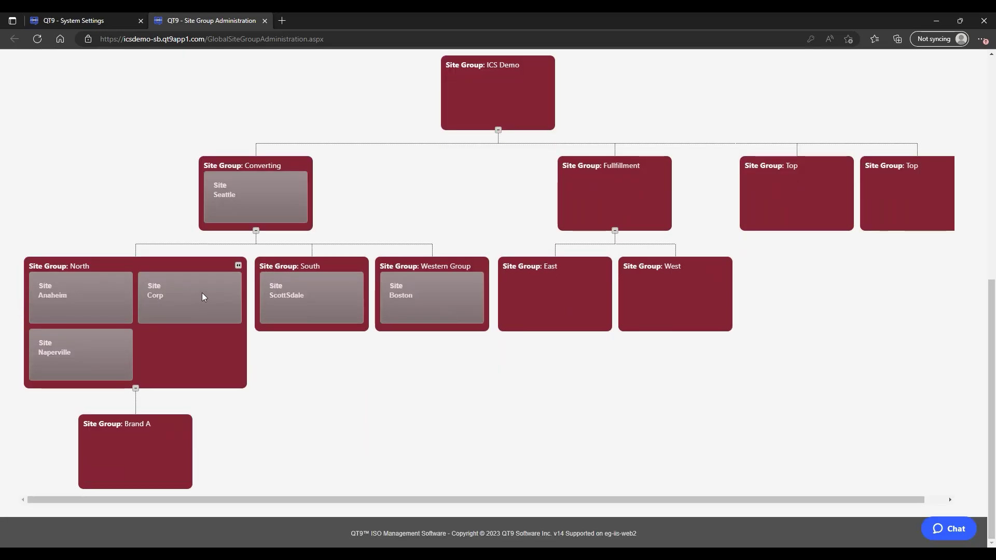
{"action": "scroll", "coordinate": [338, 411], "scroll_direction": "up", "scroll_amount": 2}
{"action": "scroll", "coordinate": [339, 410], "scroll_direction": "up", "scroll_amount": 2}
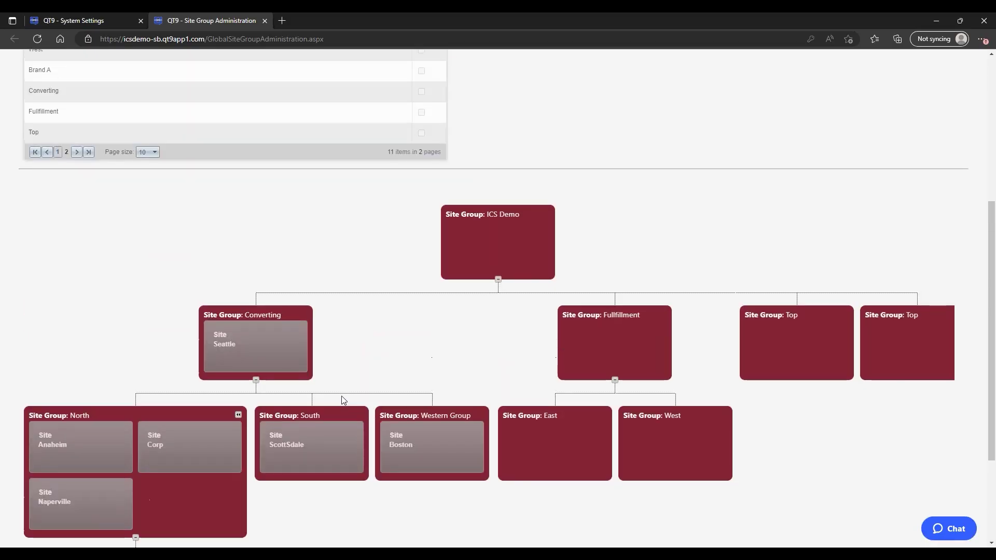
{"action": "scroll", "coordinate": [314, 330], "scroll_direction": "up", "scroll_amount": 2}
{"action": "scroll", "coordinate": [314, 330], "scroll_direction": "up", "scroll_amount": 4}
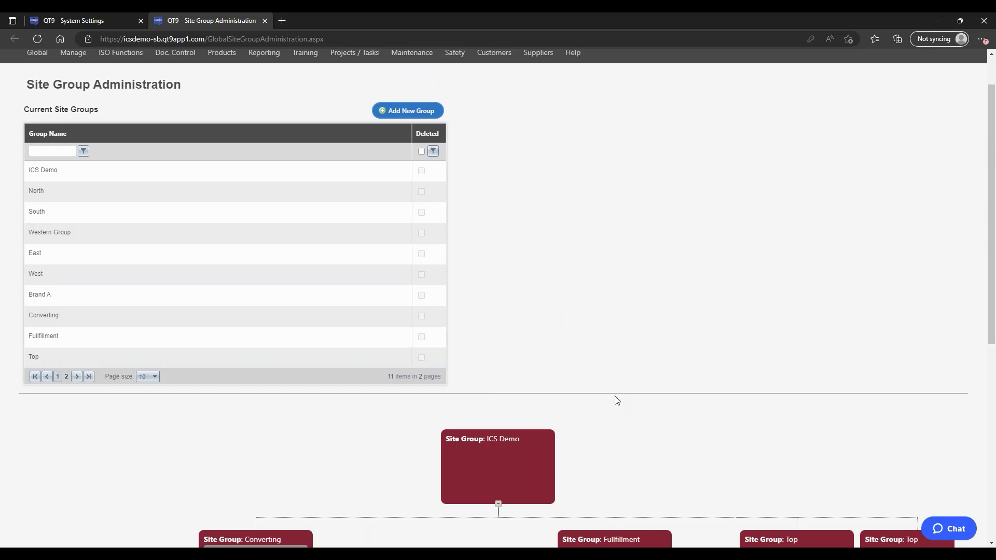
{"action": "scroll", "coordinate": [455, 199], "scroll_direction": "up", "scroll_amount": 1}
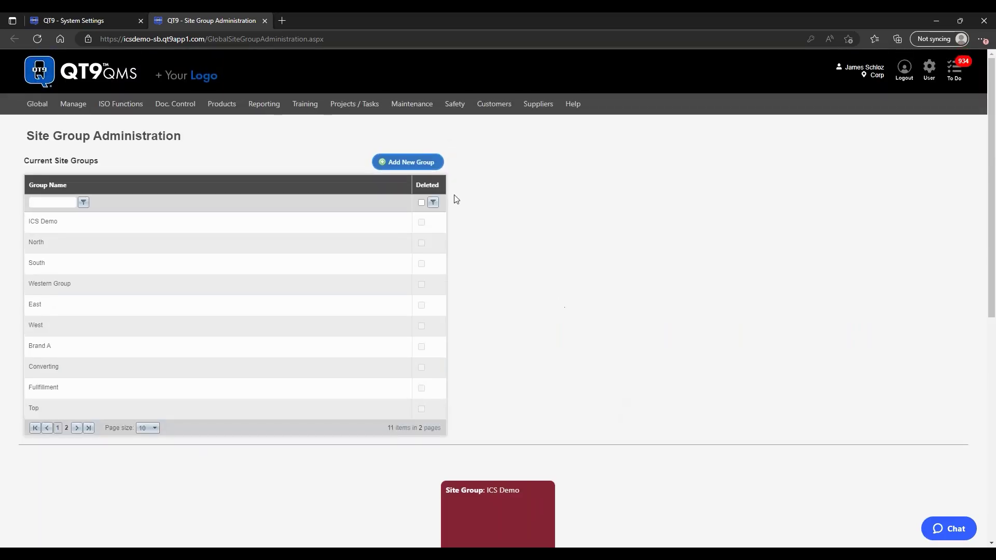
Step: Close the Site Group Administration browser tab to get back to the General settings
{"action": "left_click", "coordinate": [265, 21]}
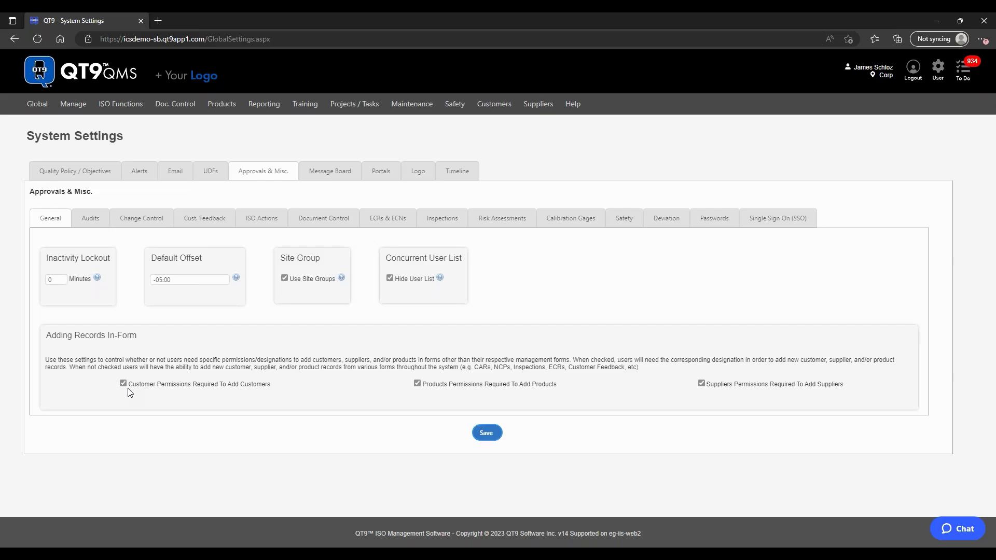
Step: Open Corrective Actions in a new browser tab and open CAR 1232, the Audit #453 issue
{"action": "mouse_move", "coordinate": [129, 105]}
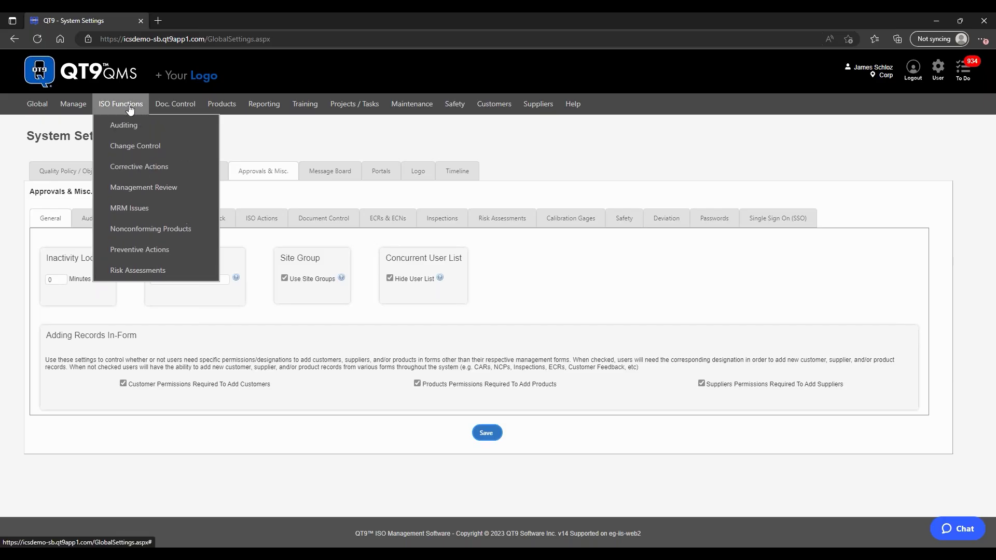
{"action": "right_click", "coordinate": [149, 167]}
{"action": "left_click", "coordinate": [183, 175]}
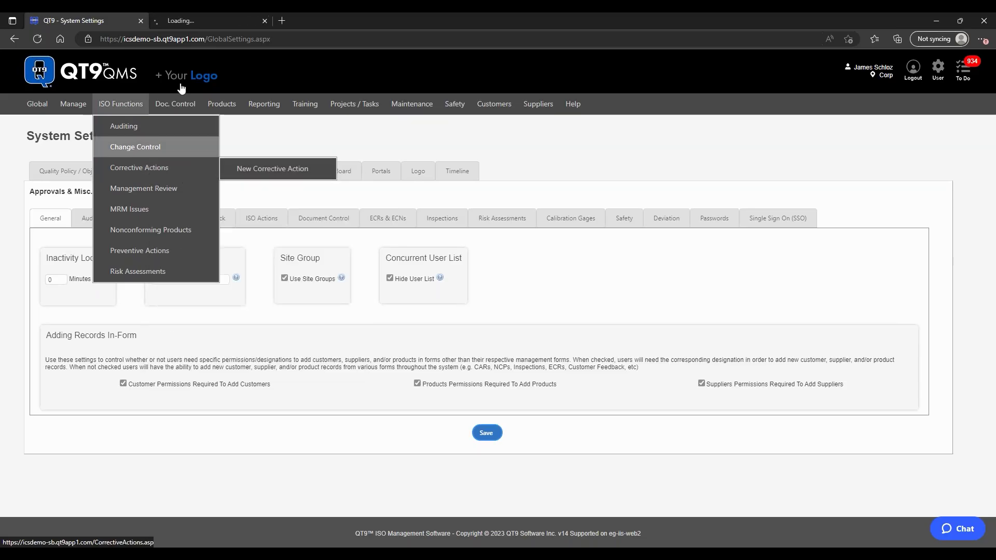
{"action": "left_click", "coordinate": [190, 20]}
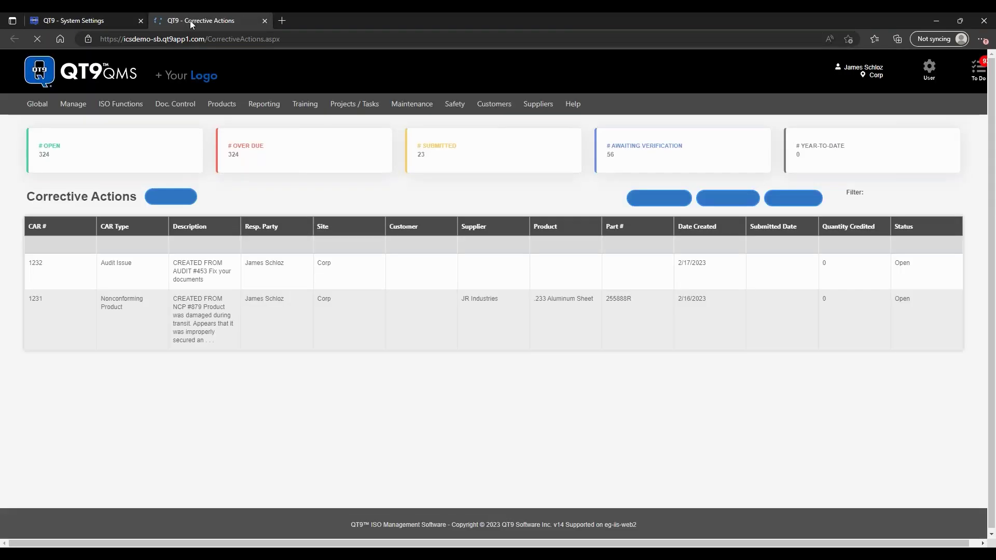
{"action": "mouse_move", "coordinate": [221, 106]}
{"action": "left_click", "coordinate": [182, 282]}
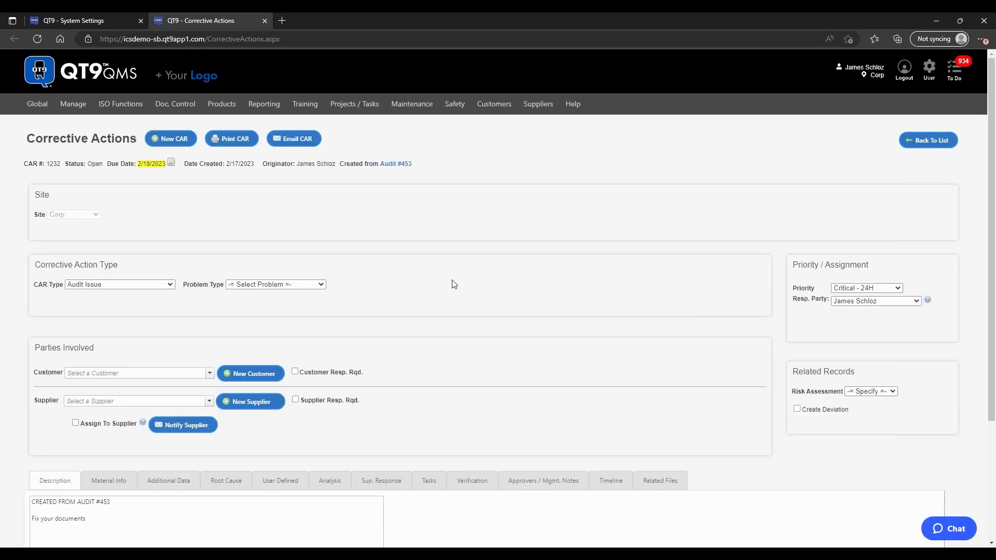
Step: View CAR 1232's Material Info section, then return to the System Settings page
{"action": "scroll", "coordinate": [453, 284], "scroll_direction": "down", "scroll_amount": 3}
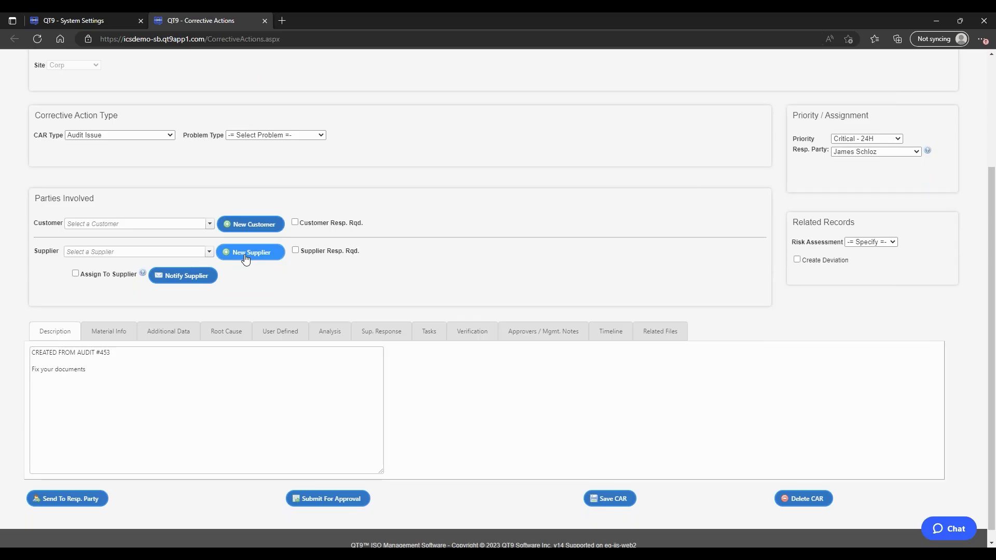
{"action": "left_click", "coordinate": [124, 338]}
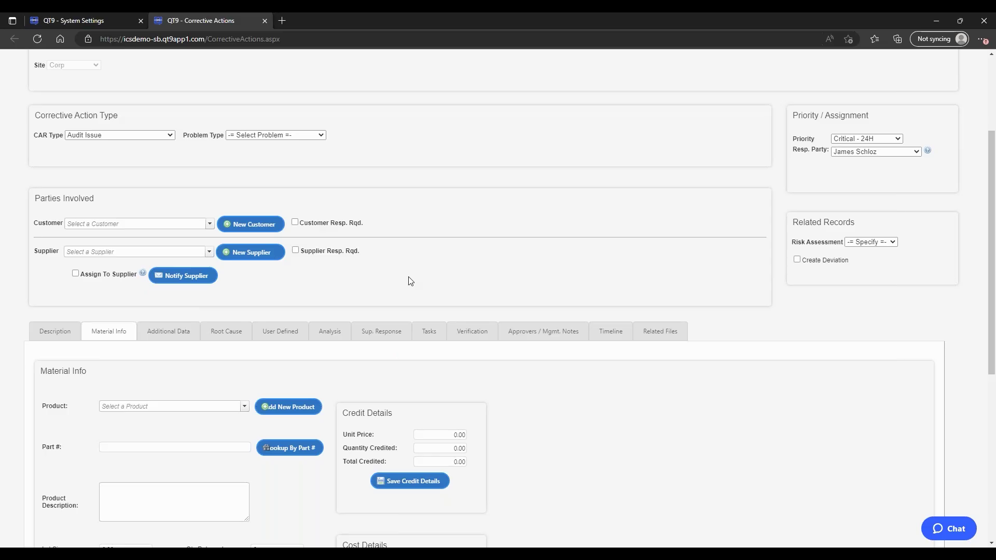
{"action": "left_click", "coordinate": [83, 21]}
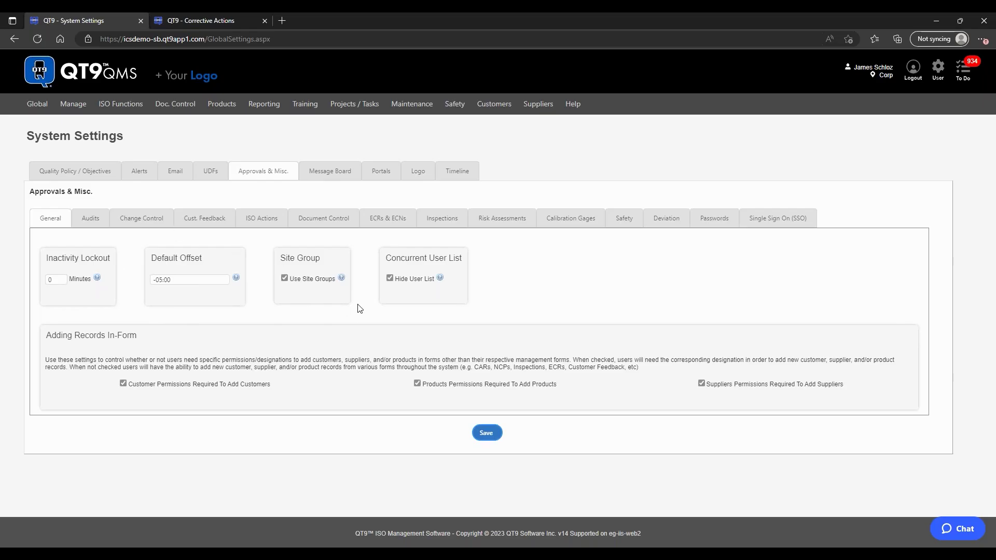
Step: Show the Approvals & Misc. Passwords settings, with an 8-character minimum and case, symbol, capital, number rules
{"action": "left_click", "coordinate": [713, 221]}
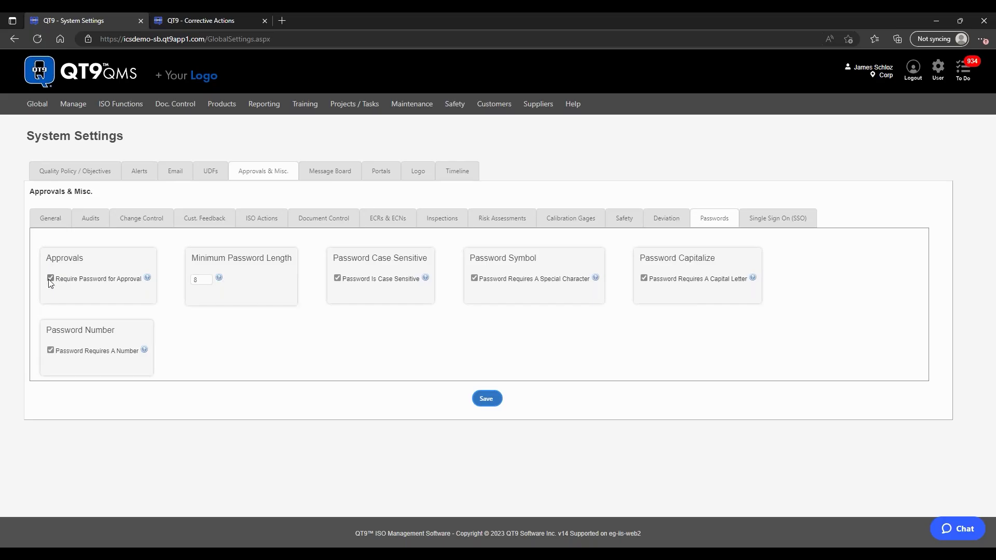
Step: Switch to the Single Sign On (SSO) settings, where SSO is not enabled
{"action": "mouse_move", "coordinate": [36, 104]}
{"action": "left_click", "coordinate": [771, 227]}
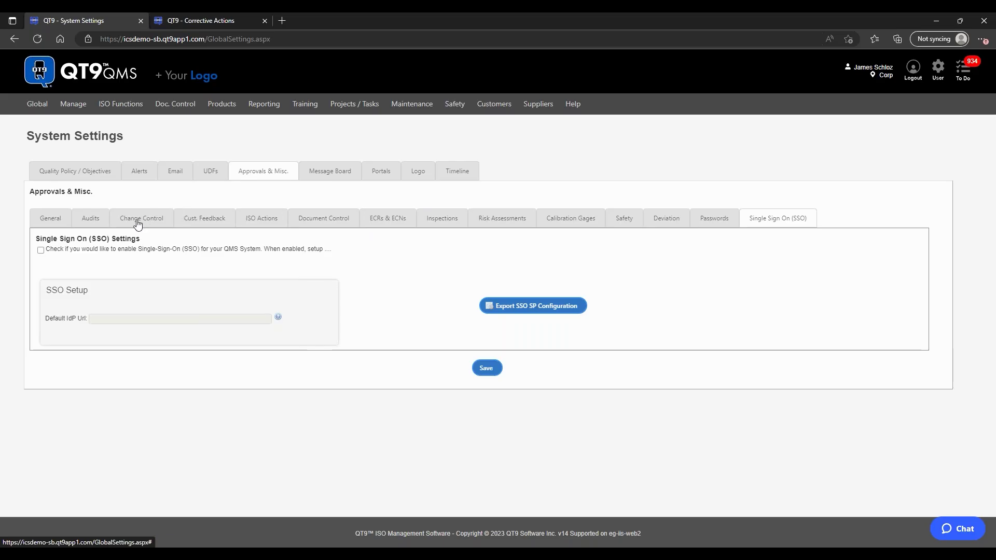
Step: In the Audits approval settings, change Minimum # of approvers to 2 and back to 1
{"action": "left_click", "coordinate": [102, 224]}
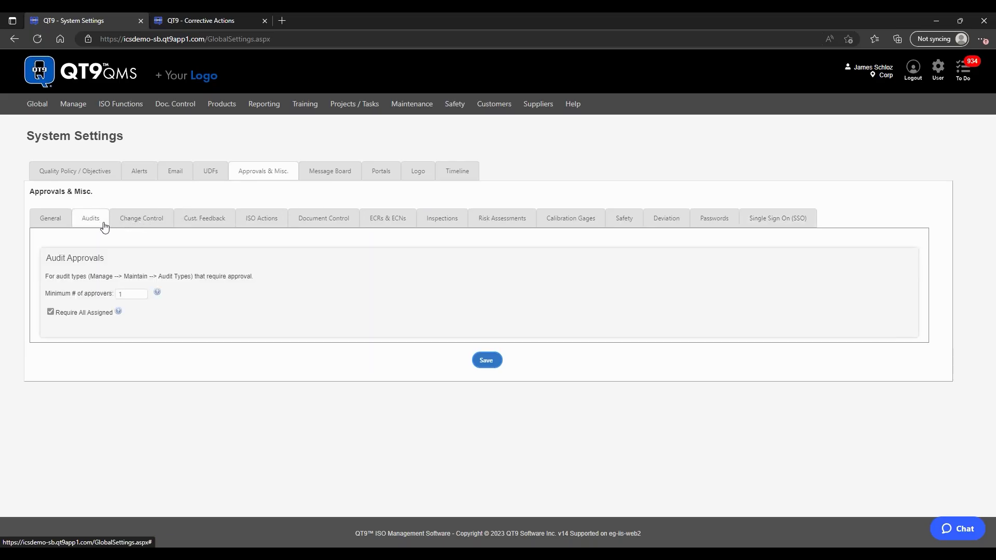
{"action": "mouse_move", "coordinate": [156, 289]}
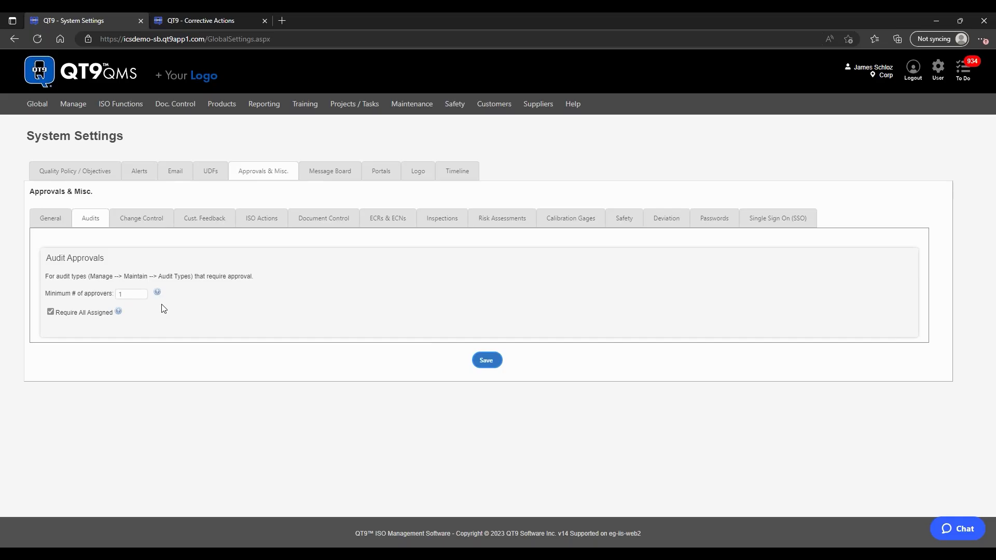
{"action": "key", "text": "Tab"}
{"action": "type", "text": "2"}
{"action": "left_click", "coordinate": [210, 318]}
{"action": "double_click", "coordinate": [120, 293]}
{"action": "type", "text": "1"}
{"action": "left_click", "coordinate": [178, 318]}
Step: Toggle Require All Assigned off and back on, then view the Change Control approval settings
{"action": "left_click", "coordinate": [54, 314]}
{"action": "left_click", "coordinate": [132, 295]}
{"action": "left_click", "coordinate": [51, 312]}
{"action": "left_click", "coordinate": [157, 220]}
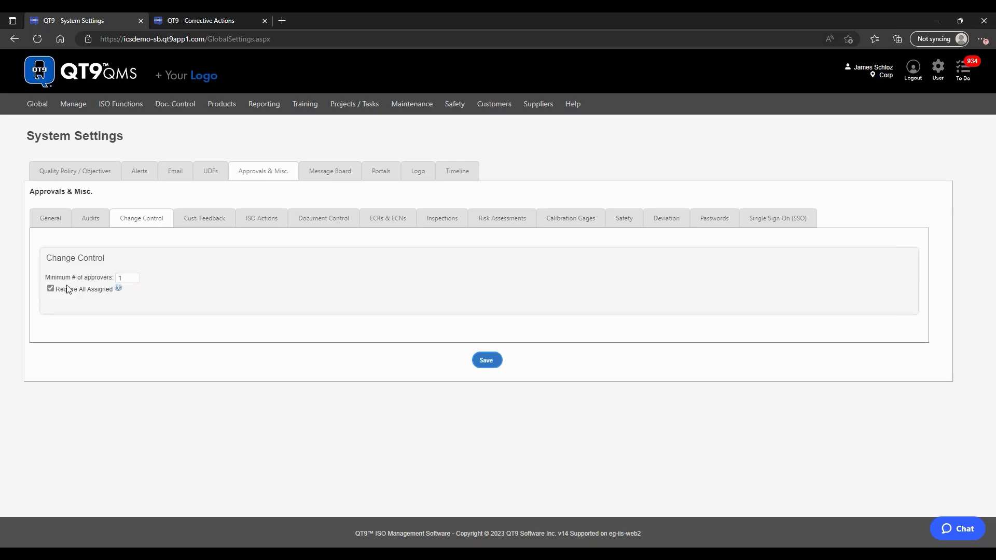
Step: Review the Cust. Feedback and ISO Actions approval settings, then return to the corrective action
{"action": "left_click", "coordinate": [201, 225]}
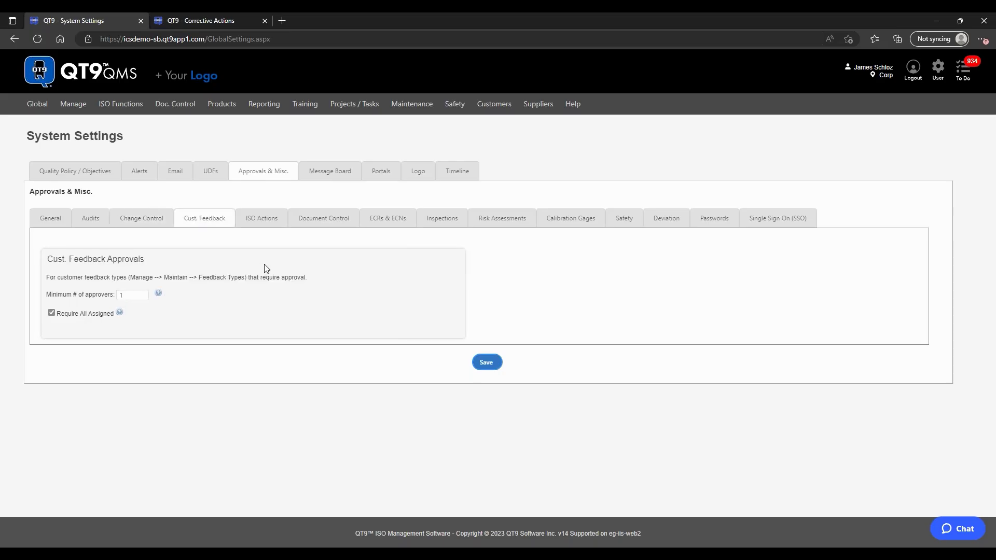
{"action": "left_click", "coordinate": [277, 223]}
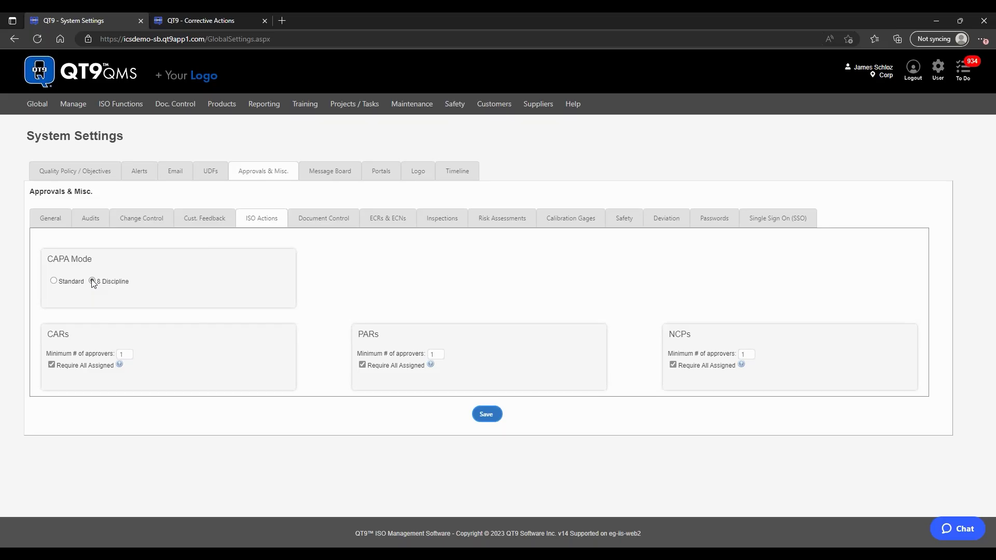
{"action": "left_click", "coordinate": [197, 21]}
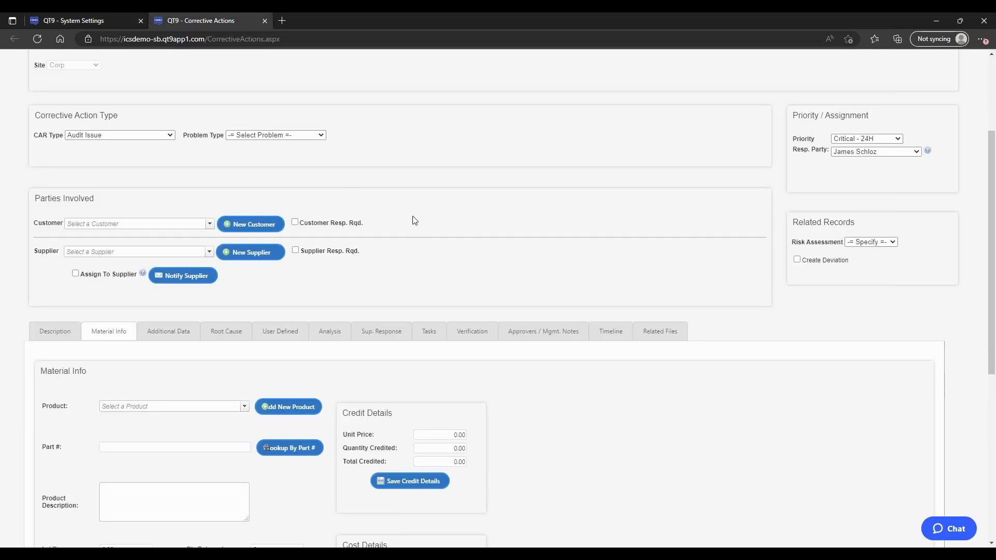
Step: Look over CAR 1232's analysis and Immediate\Containment Action field, then return to System Settings' ISO Actions
{"action": "scroll", "coordinate": [415, 220], "scroll_direction": "down", "scroll_amount": 1}
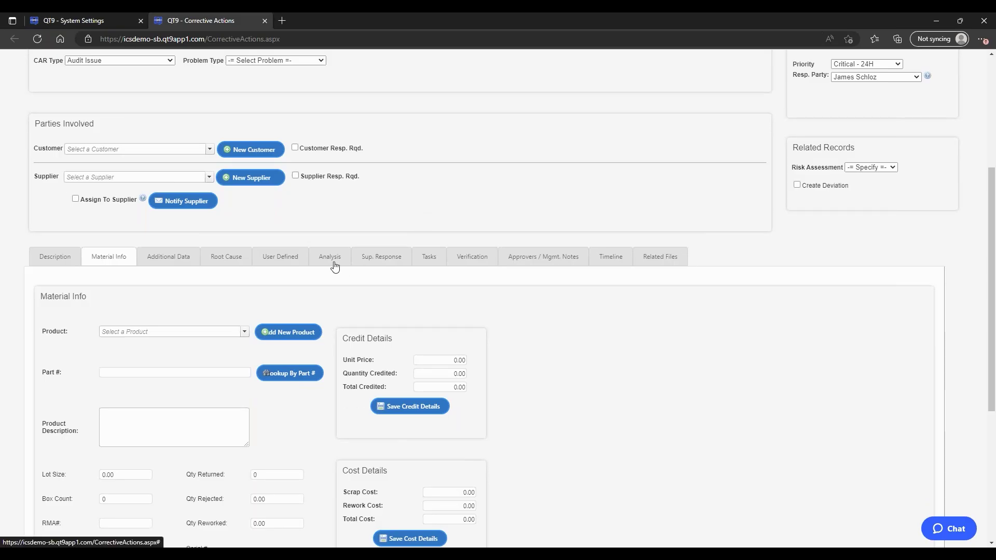
{"action": "left_click", "coordinate": [334, 266]}
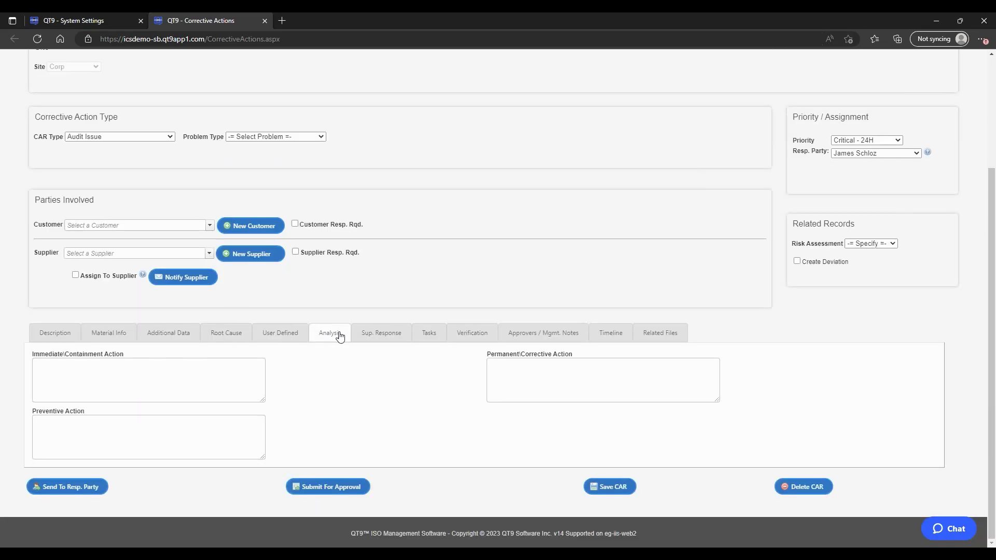
{"action": "left_click", "coordinate": [67, 362]}
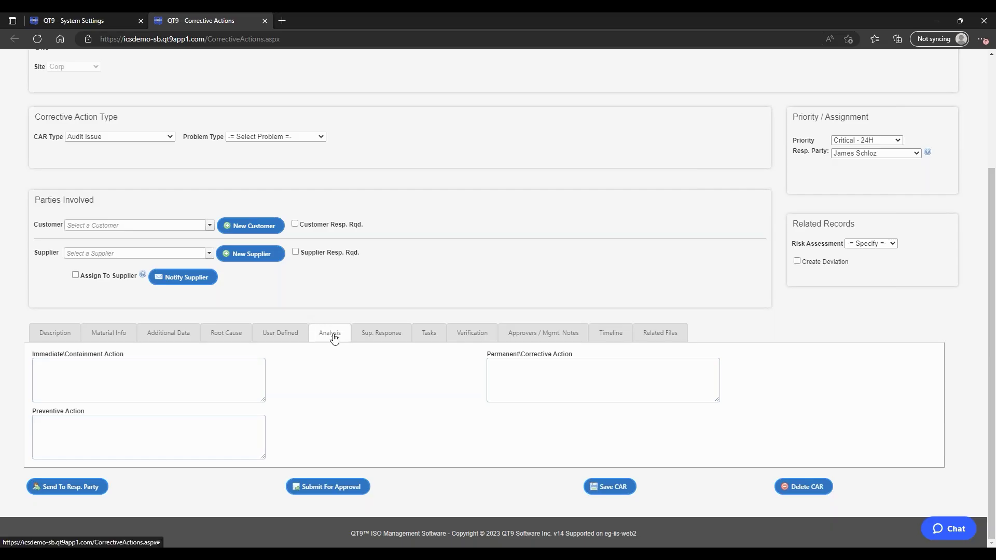
{"action": "left_click", "coordinate": [232, 373]}
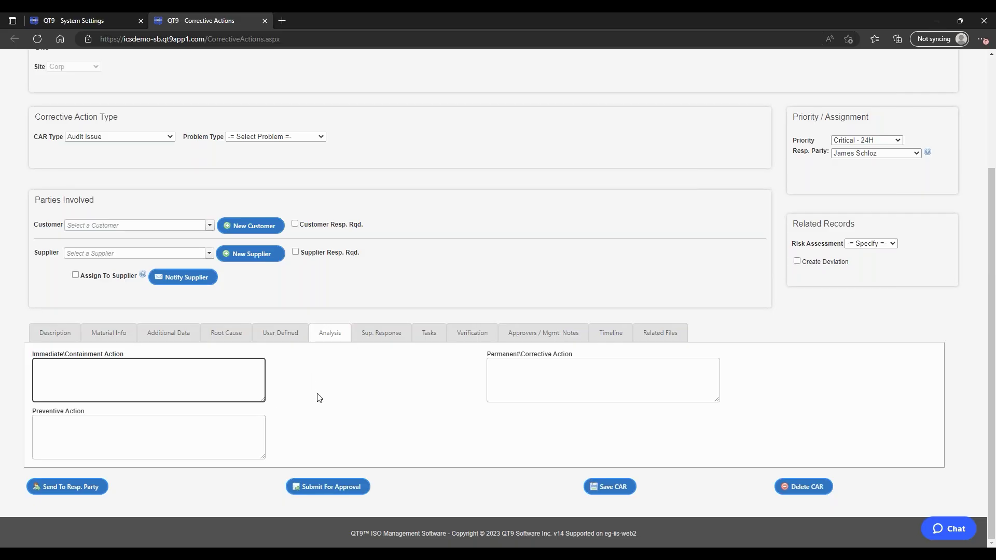
{"action": "left_click", "coordinate": [102, 18]}
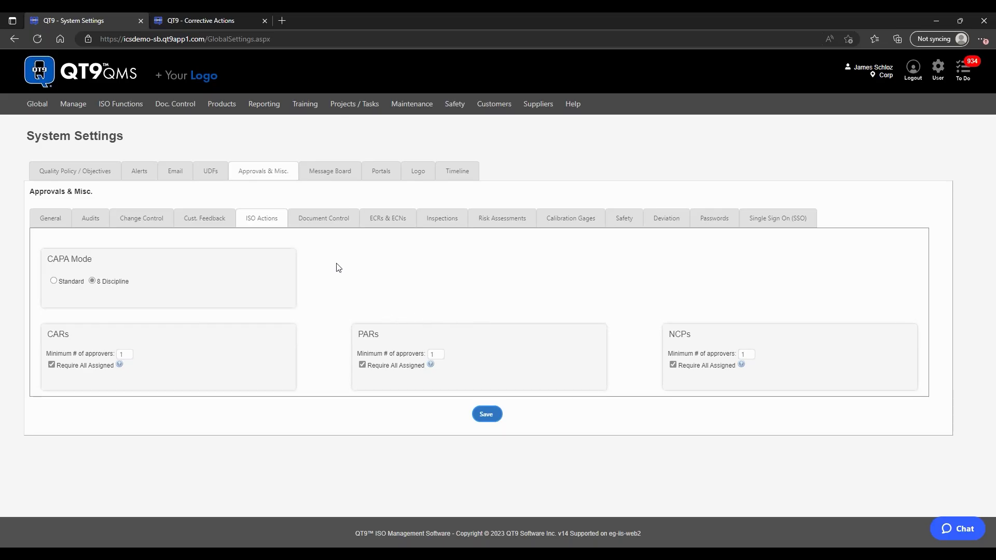
Step: Show the Document Control settings, with training created before revision activation and a 1-approver minimum
{"action": "left_click", "coordinate": [334, 224]}
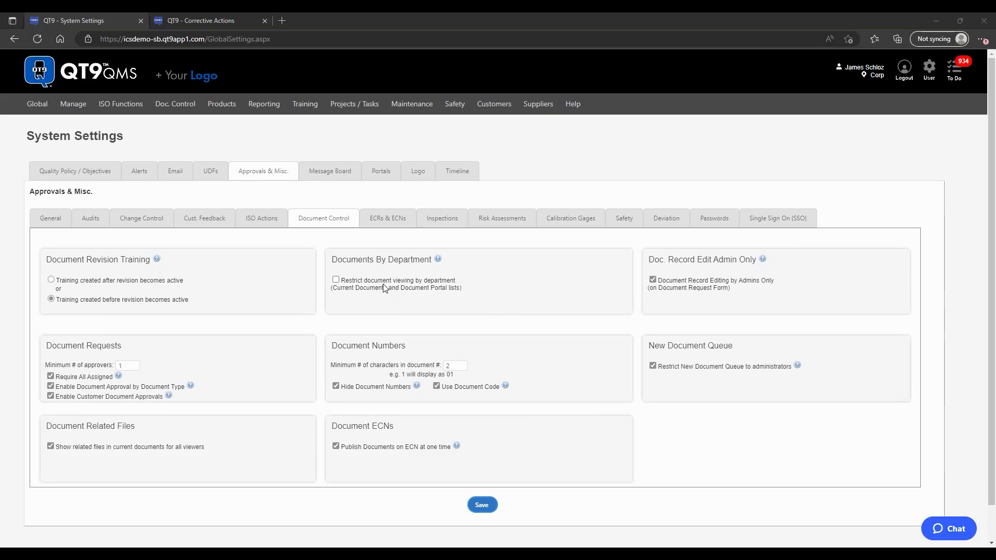
Step: Check and uncheck 'Restrict document viewing by department', then show the ECRs & ECNs settings
{"action": "left_click", "coordinate": [335, 280]}
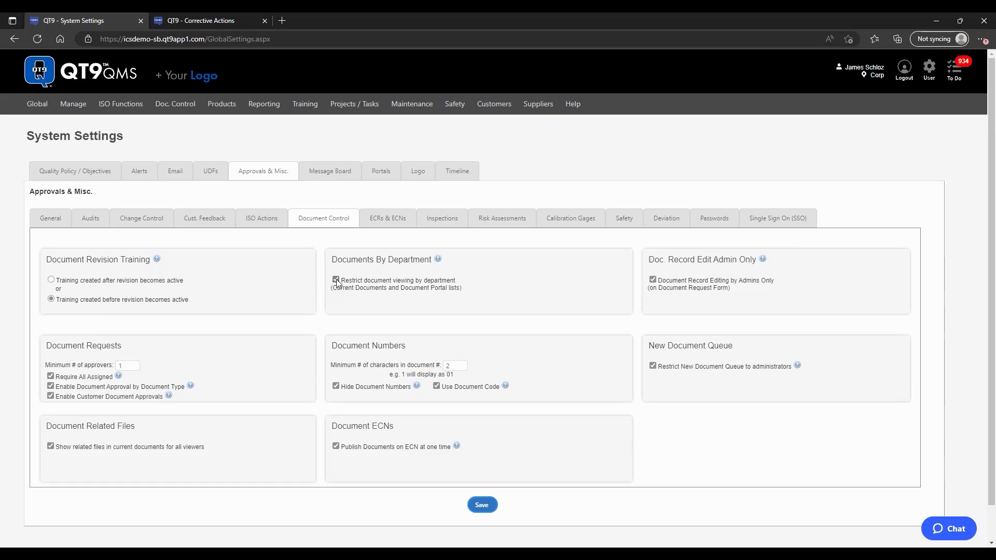
{"action": "left_click", "coordinate": [336, 280]}
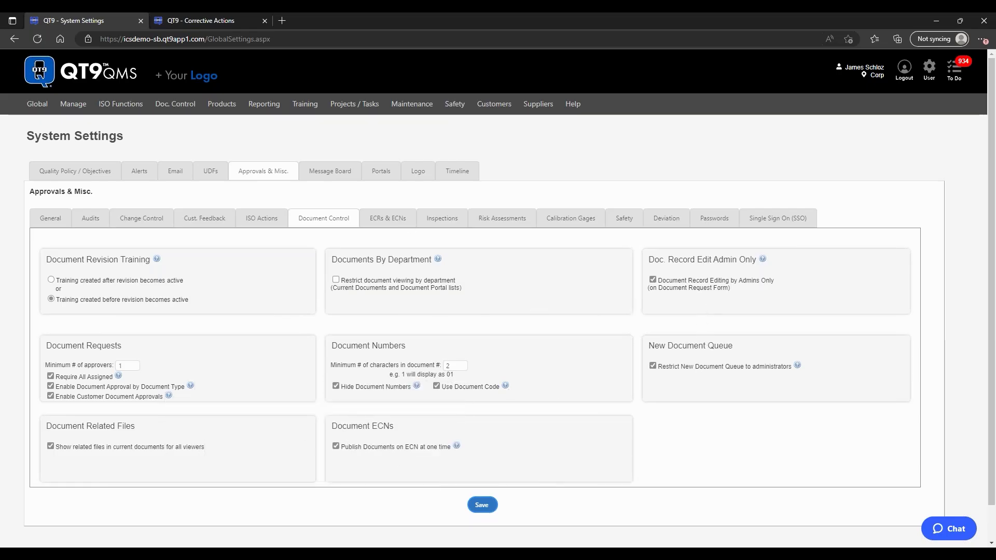
{"action": "left_click", "coordinate": [410, 228]}
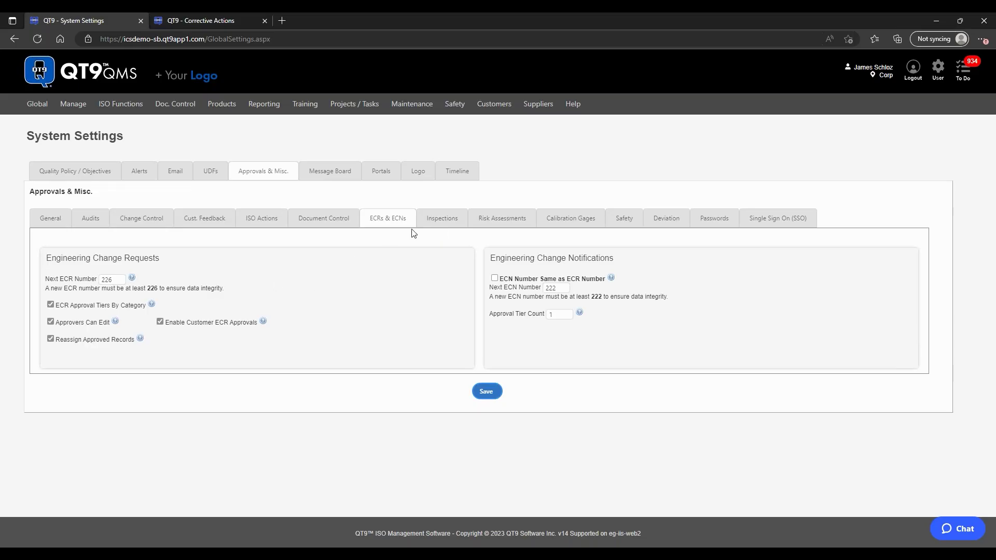
Step: Browse the Inspections, Risk Assessments, Calibration Gages and Safety settings, then open the UDFs listing CAR fields
{"action": "left_click", "coordinate": [450, 226]}
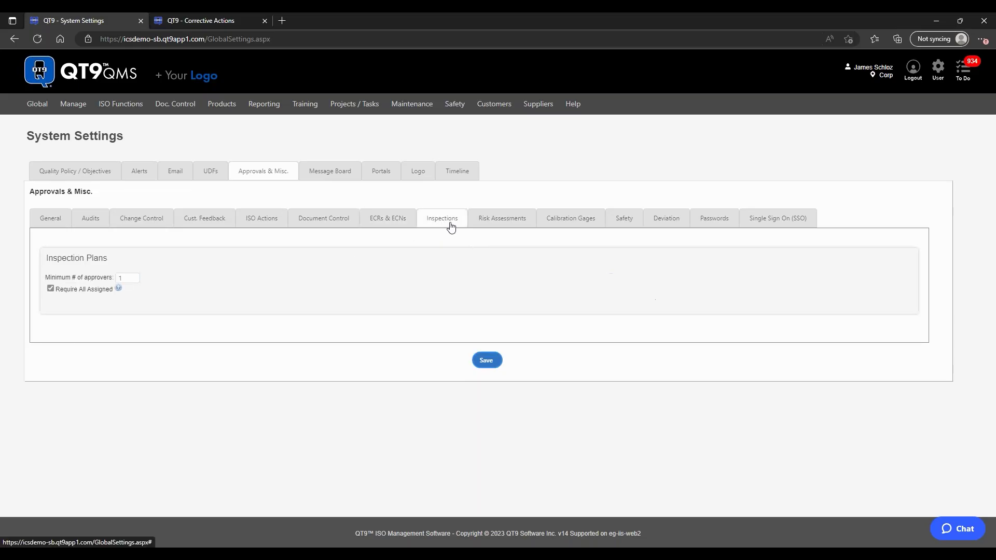
{"action": "left_click", "coordinate": [515, 225]}
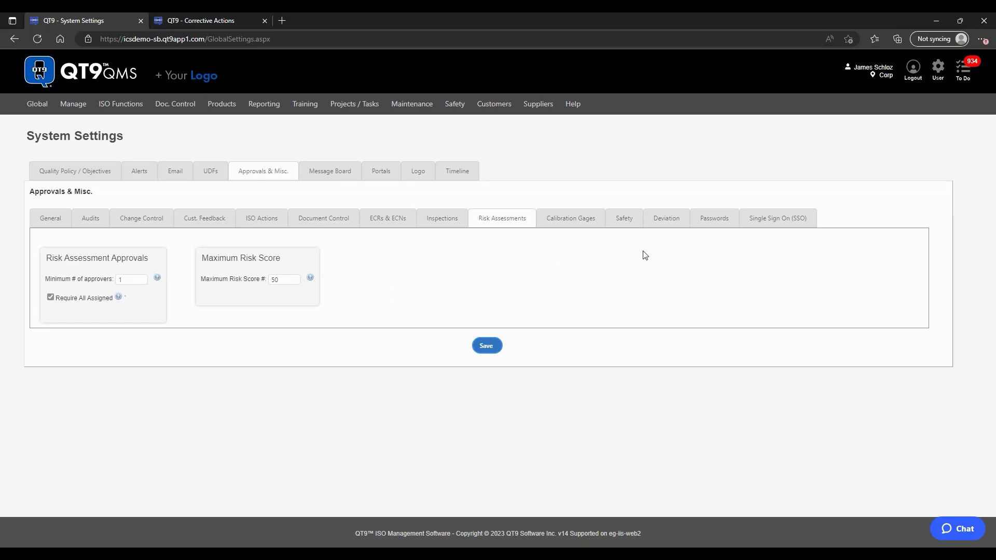
{"action": "left_click", "coordinate": [560, 225]}
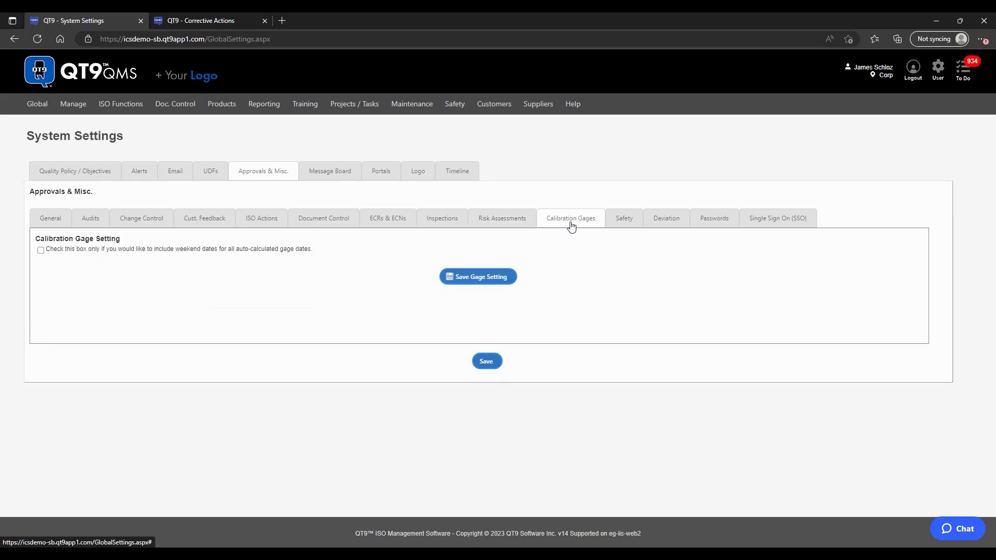
{"action": "left_click", "coordinate": [623, 223]}
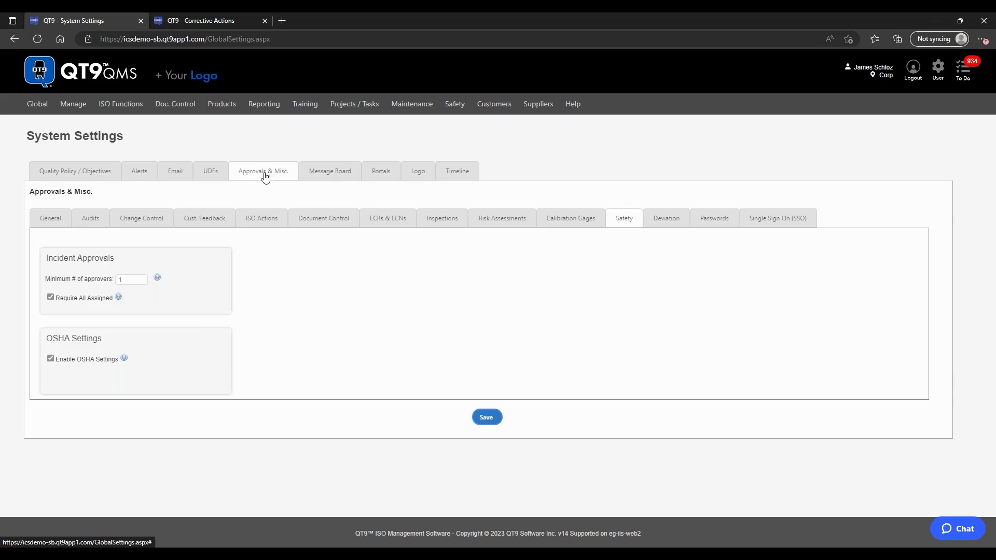
{"action": "left_click", "coordinate": [208, 170]}
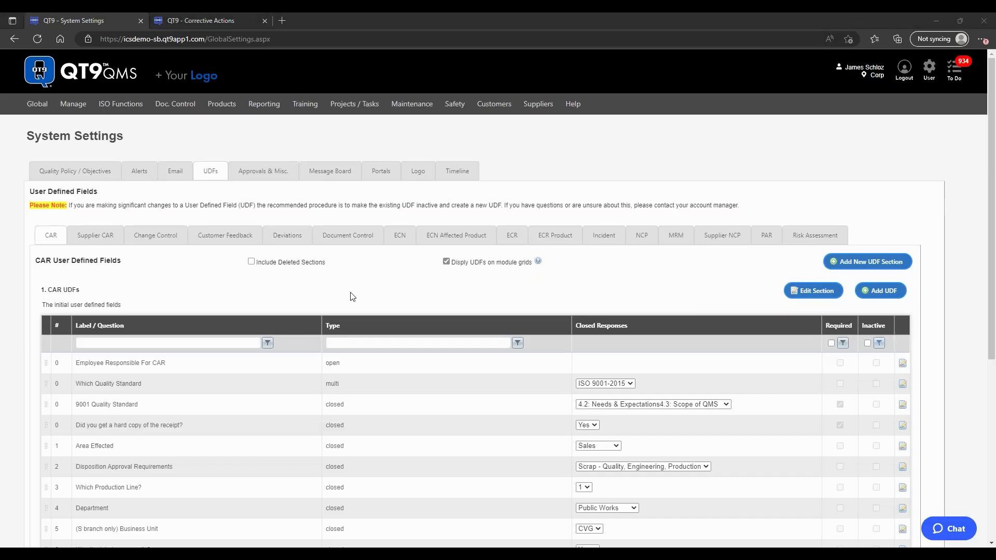
Step: On the corrective action record, show the User Defined tab and scroll through its 11 CAR UDF fields
{"action": "left_click", "coordinate": [229, 21]}
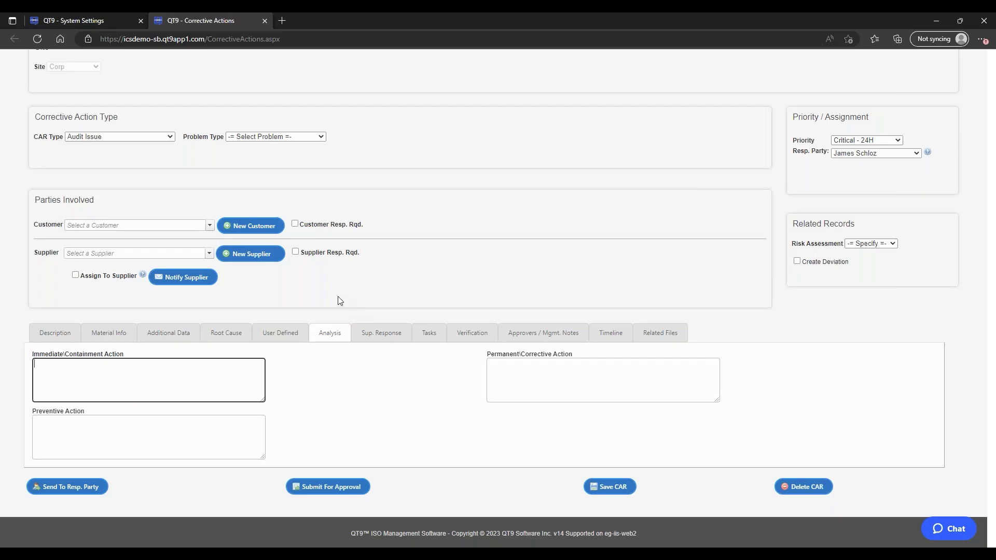
{"action": "left_click", "coordinate": [284, 337]}
{"action": "scroll", "coordinate": [359, 306], "scroll_direction": "down", "scroll_amount": 1}
{"action": "scroll", "coordinate": [359, 305], "scroll_direction": "down", "scroll_amount": 1}
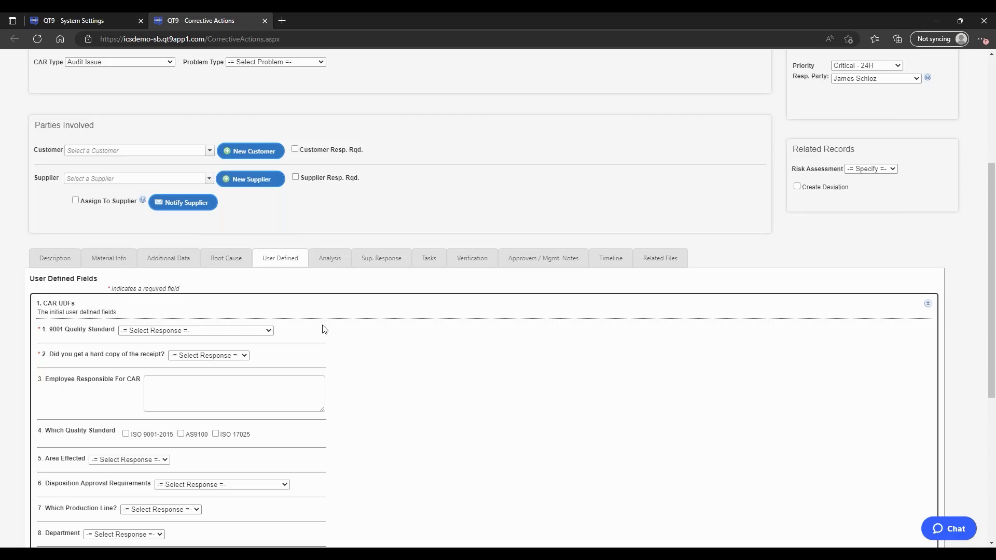
{"action": "scroll", "coordinate": [324, 329], "scroll_direction": "down", "scroll_amount": 3}
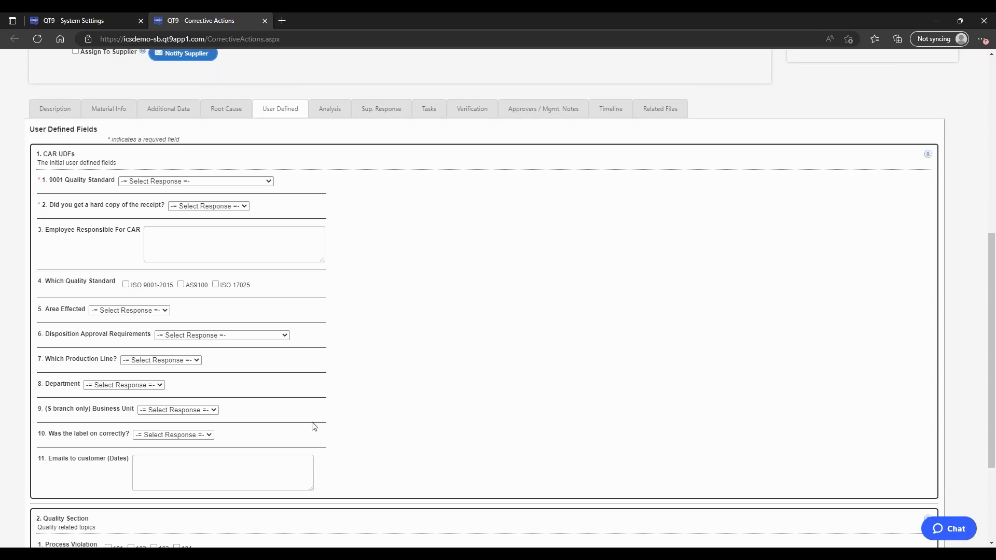
{"action": "scroll", "coordinate": [367, 325], "scroll_direction": "up", "scroll_amount": 1}
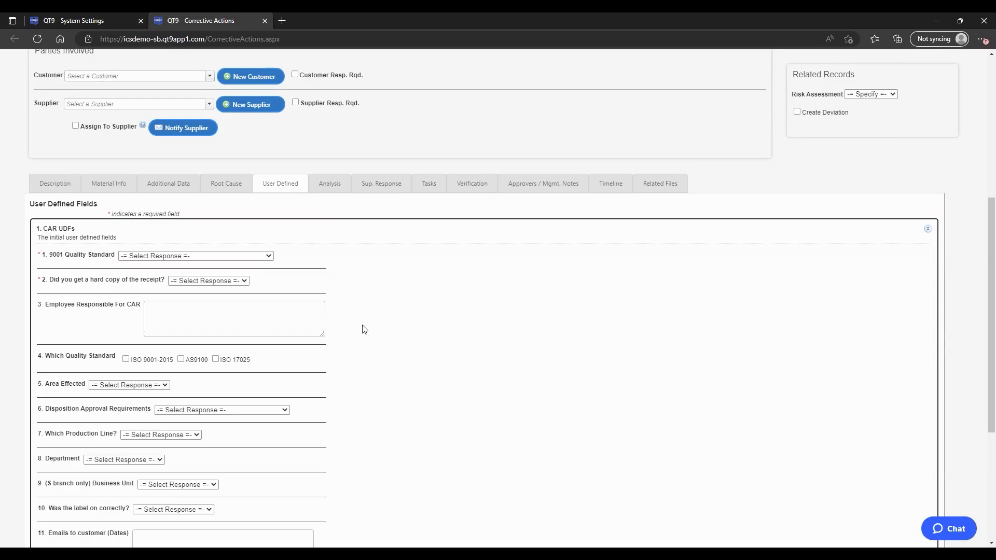
Step: In System Settings UDFs, show the Supplier CAR fields, scrolling to the Essential Data and Root Cause sections
{"action": "left_click", "coordinate": [89, 20]}
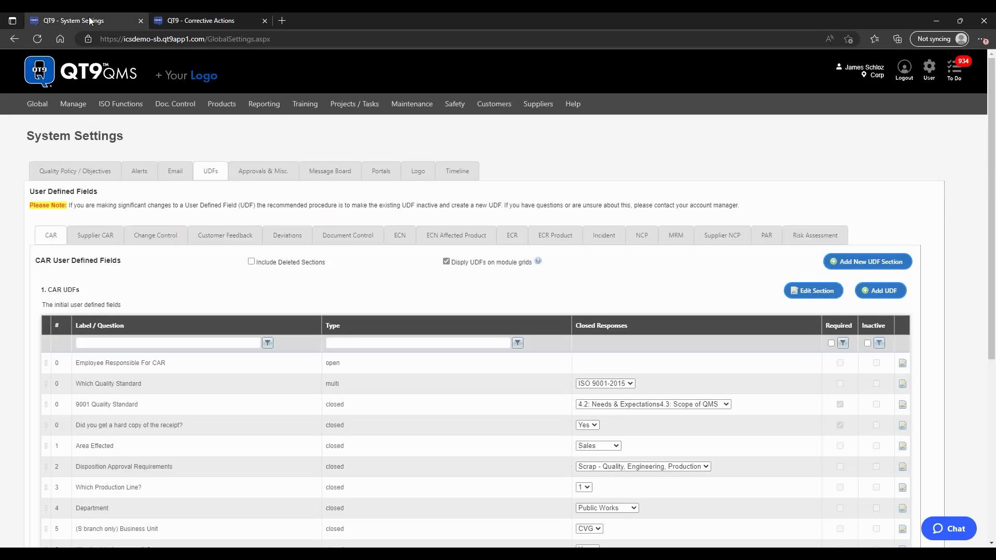
{"action": "mouse_move", "coordinate": [175, 104]}
{"action": "mouse_move", "coordinate": [43, 110]}
{"action": "left_click", "coordinate": [98, 236]}
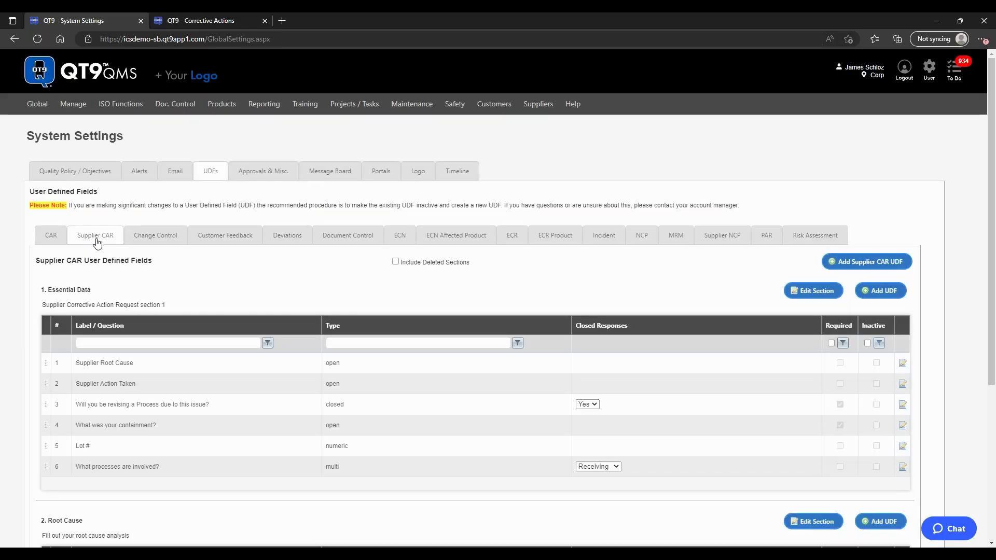
{"action": "scroll", "coordinate": [88, 238], "scroll_direction": "down", "scroll_amount": 2}
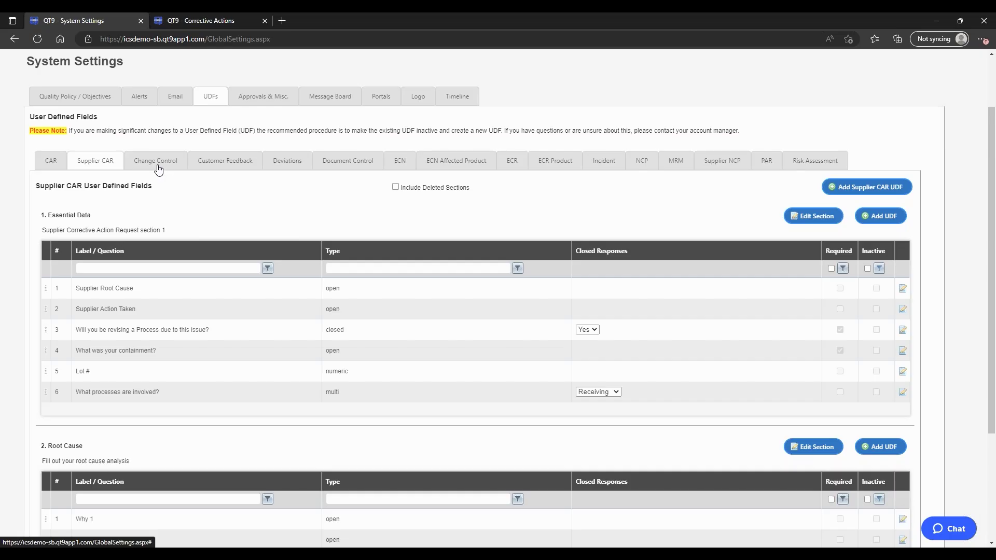
{"action": "left_click", "coordinate": [156, 164]}
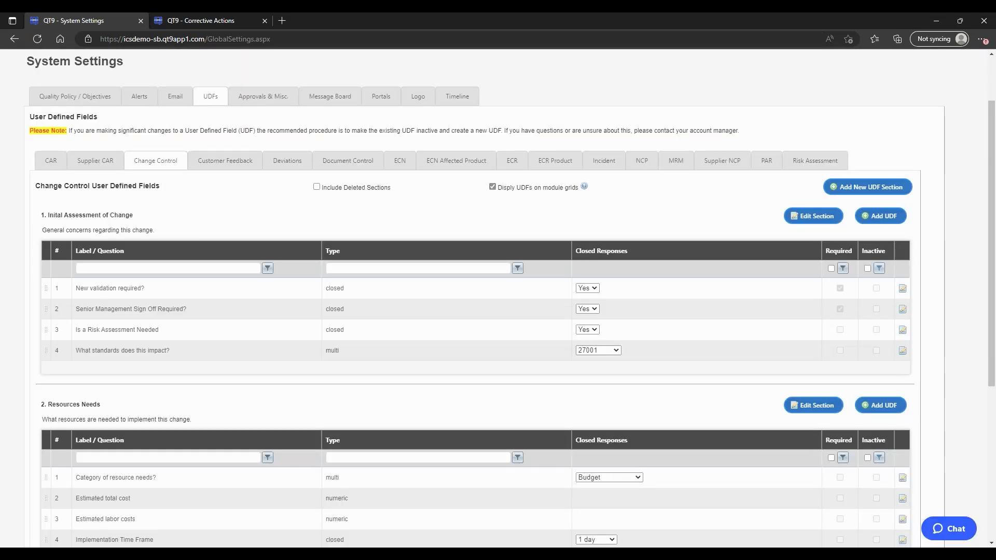
{"action": "scroll", "coordinate": [272, 191], "scroll_direction": "down", "scroll_amount": 2}
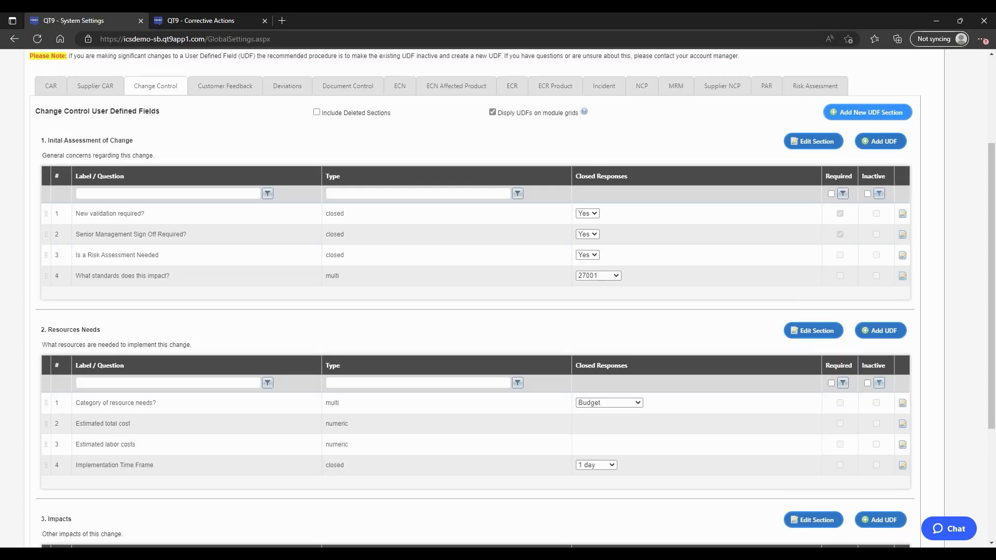
{"action": "left_click", "coordinate": [867, 112]}
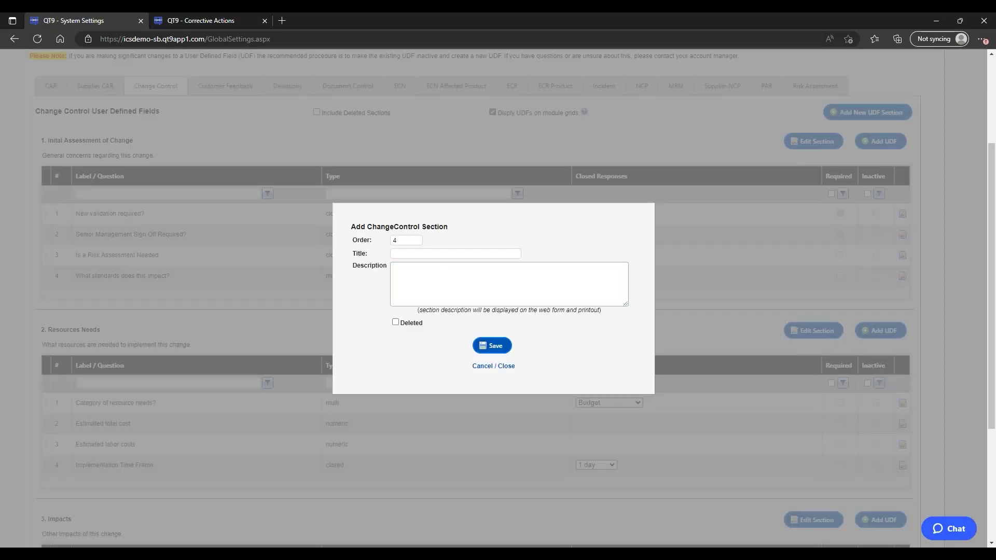
{"action": "left_click", "coordinate": [448, 276]}
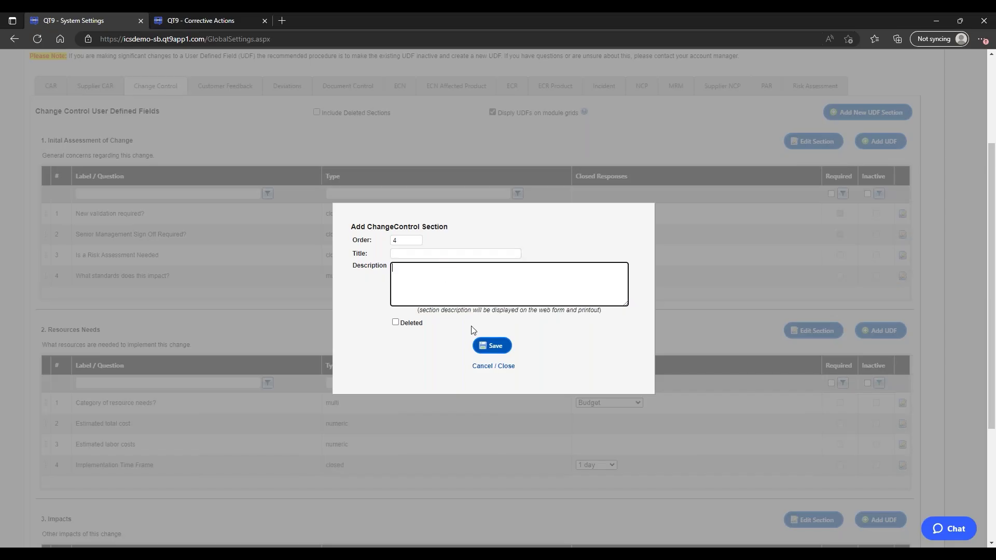
{"action": "left_click", "coordinate": [497, 367]}
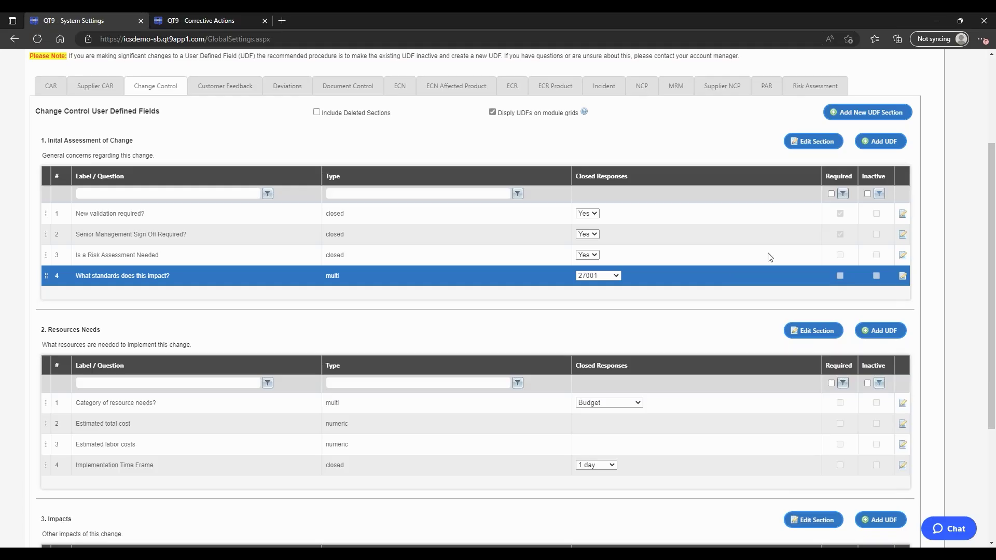
Step: Start a new question in Change Control section 1, trying the Open and Closed question types
{"action": "left_click", "coordinate": [880, 141]}
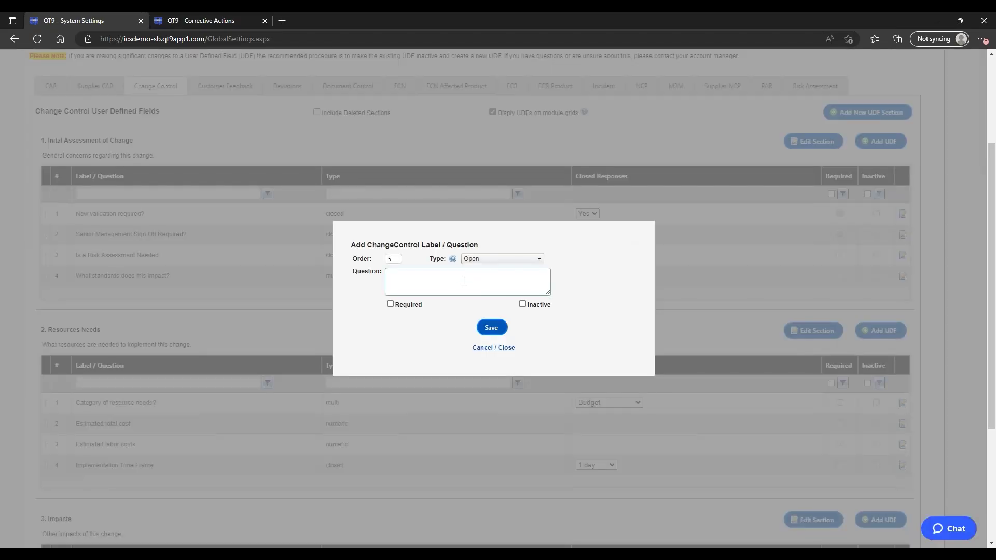
{"action": "left_click", "coordinate": [507, 259]}
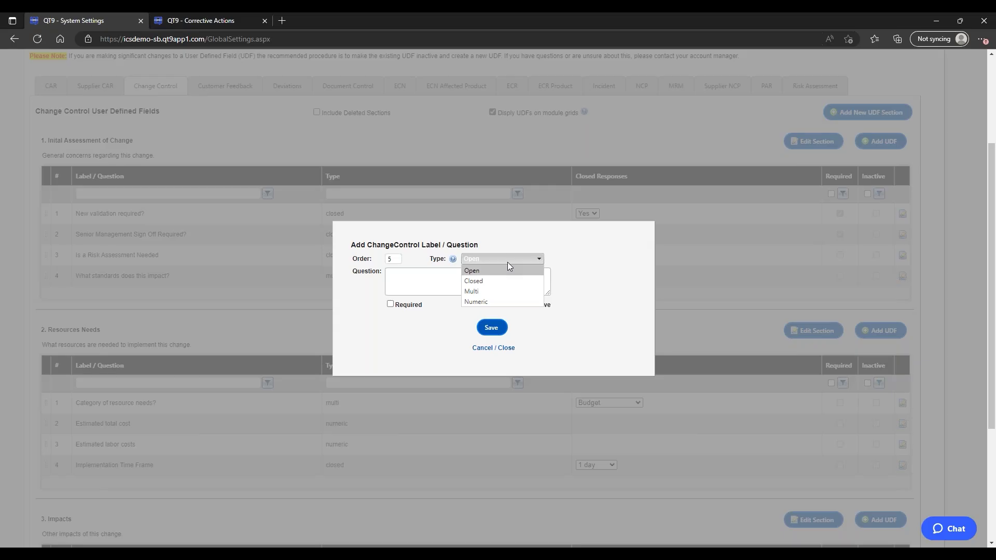
{"action": "left_click", "coordinate": [504, 270]}
{"action": "left_click", "coordinate": [502, 277]}
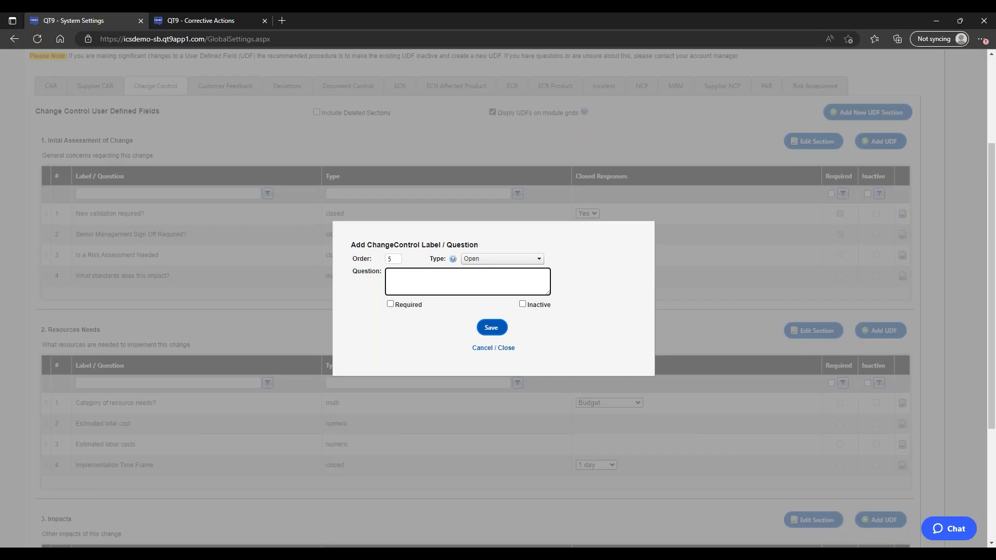
{"action": "left_click", "coordinate": [500, 259]}
{"action": "left_click", "coordinate": [495, 278]}
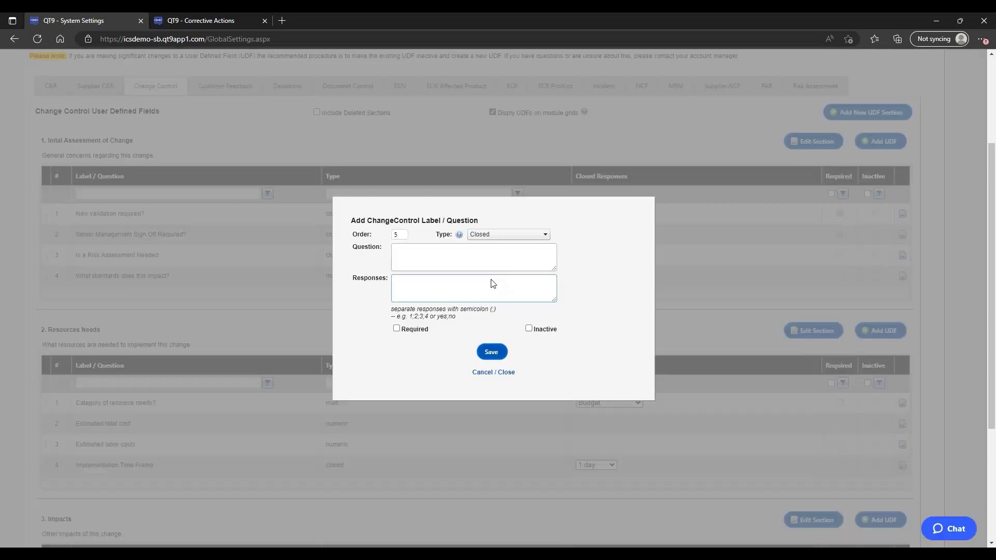
{"action": "left_click", "coordinate": [477, 258]}
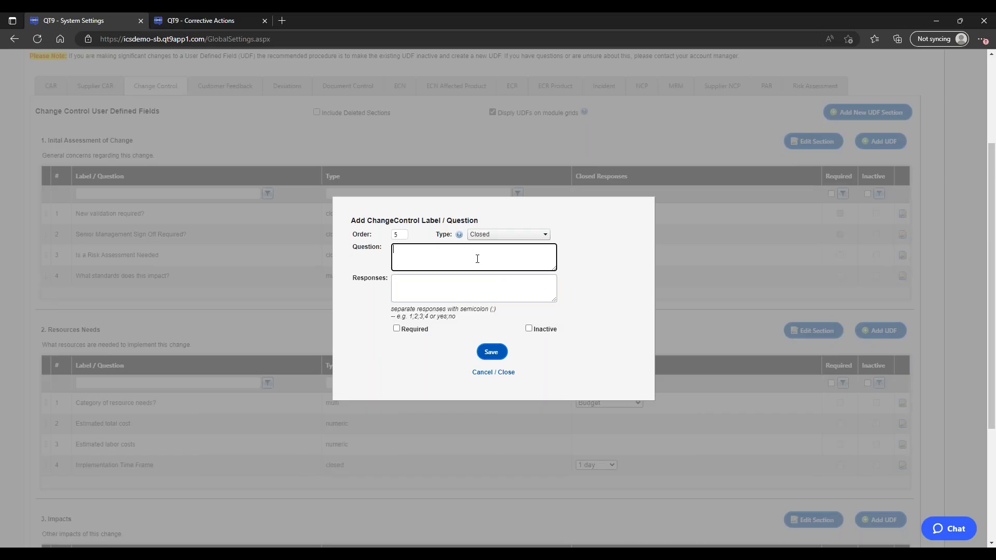
{"action": "left_click", "coordinate": [491, 284]}
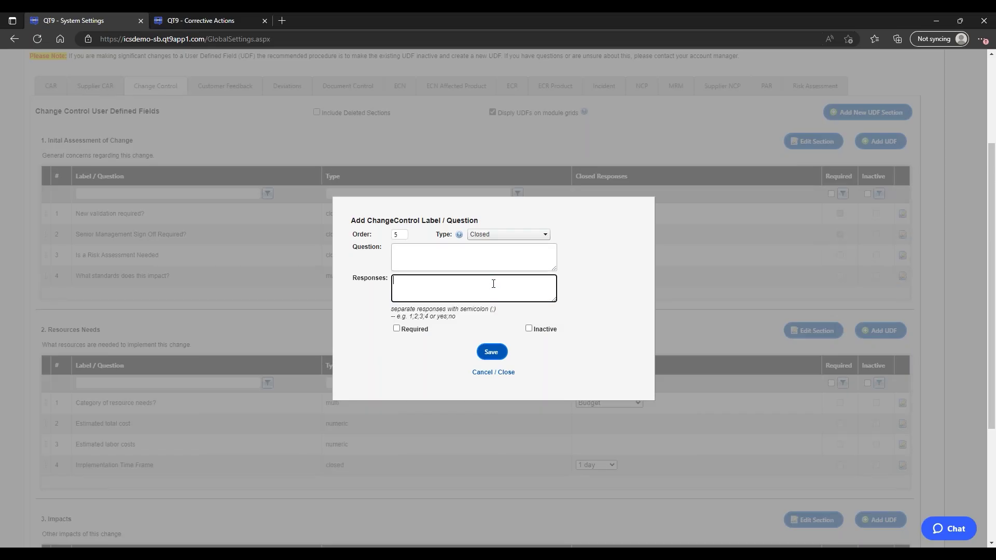
Step: Change the question type to Multi, then Numeric, and toggle Required on then off
{"action": "left_click", "coordinate": [515, 234]}
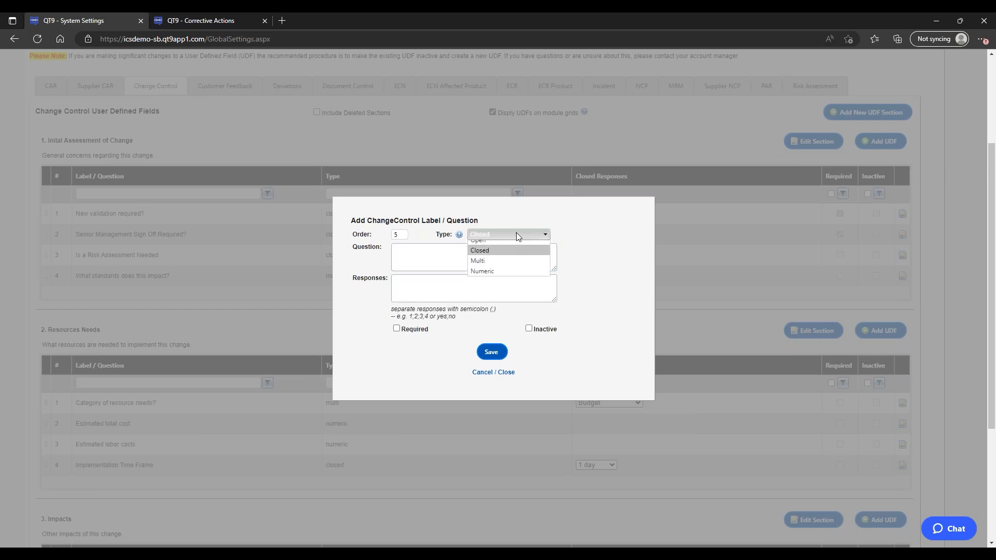
{"action": "left_click", "coordinate": [513, 266]}
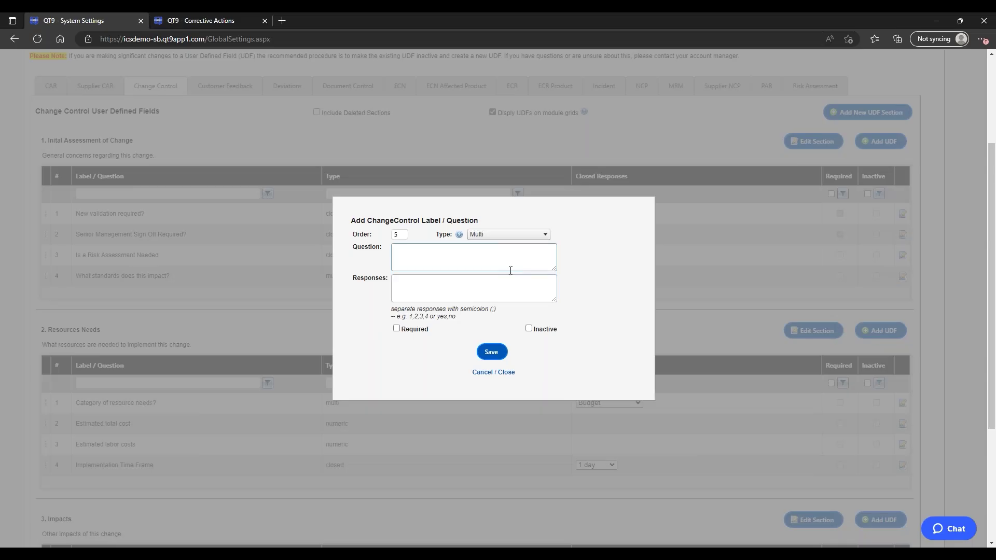
{"action": "left_click", "coordinate": [493, 285]}
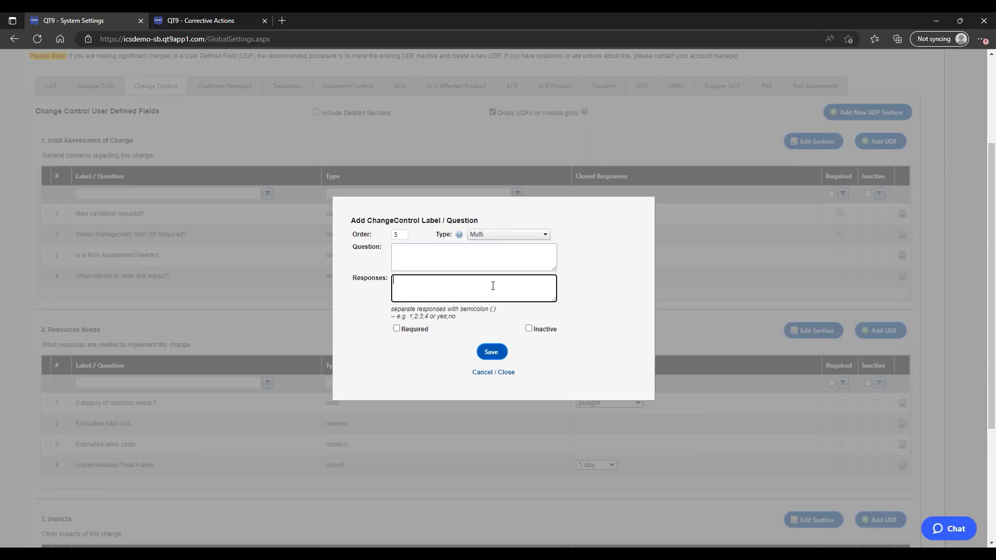
{"action": "left_click", "coordinate": [507, 235]}
{"action": "left_click", "coordinate": [510, 276]}
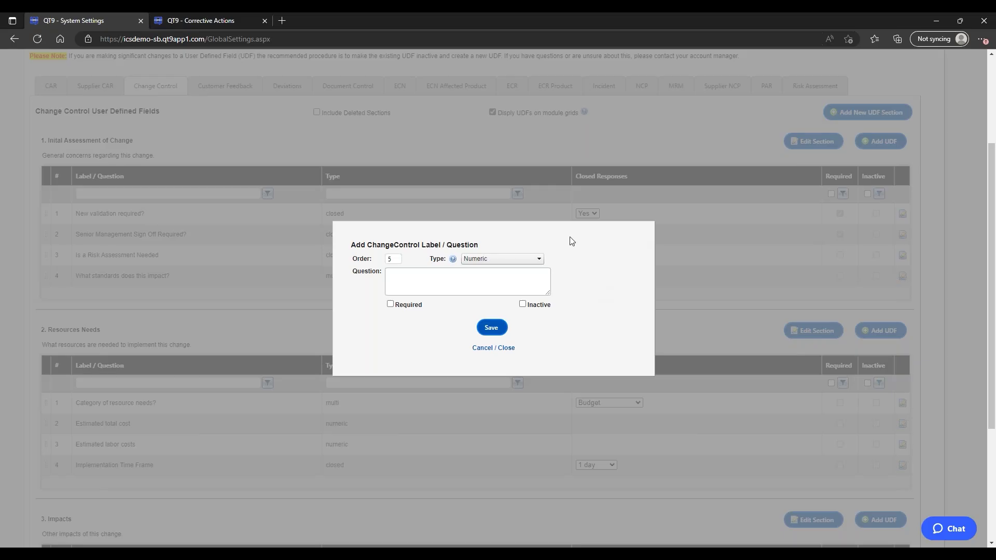
{"action": "left_click", "coordinate": [391, 305]}
{"action": "left_click", "coordinate": [391, 305]}
Step: Cancel the Add Label / Question dialog without saving and scroll back to the top of the Change Control list
{"action": "left_click", "coordinate": [495, 348]}
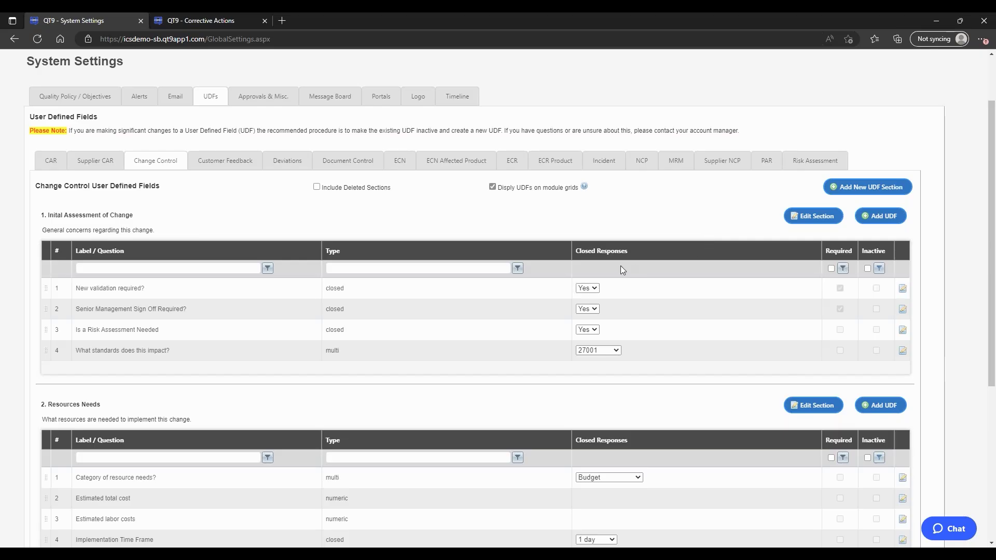
{"action": "scroll", "coordinate": [606, 280], "scroll_direction": "up", "scroll_amount": 2}
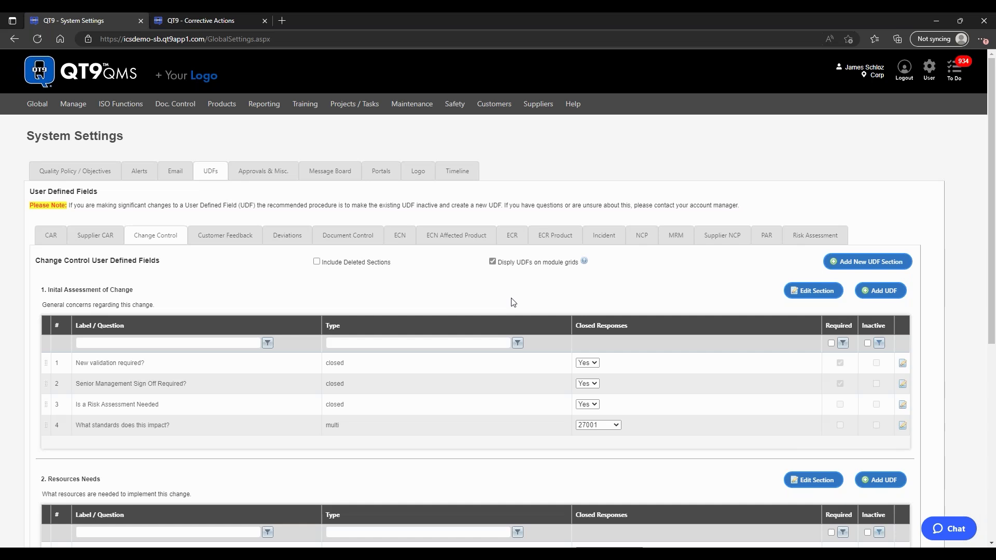
Step: Open Import Data from Global > Tools and choose Suppliers as the type of import
{"action": "mouse_move", "coordinate": [36, 104]}
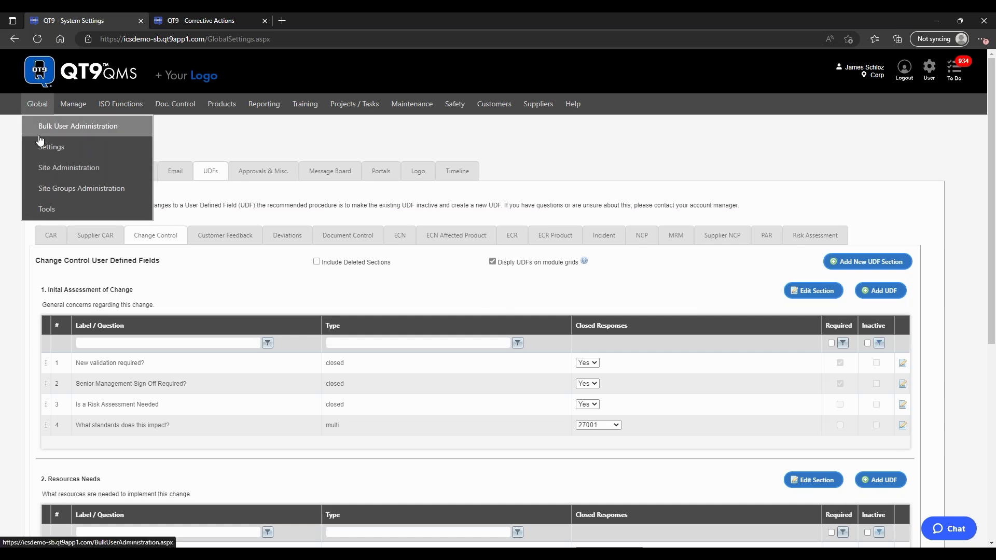
{"action": "mouse_move", "coordinate": [47, 208]}
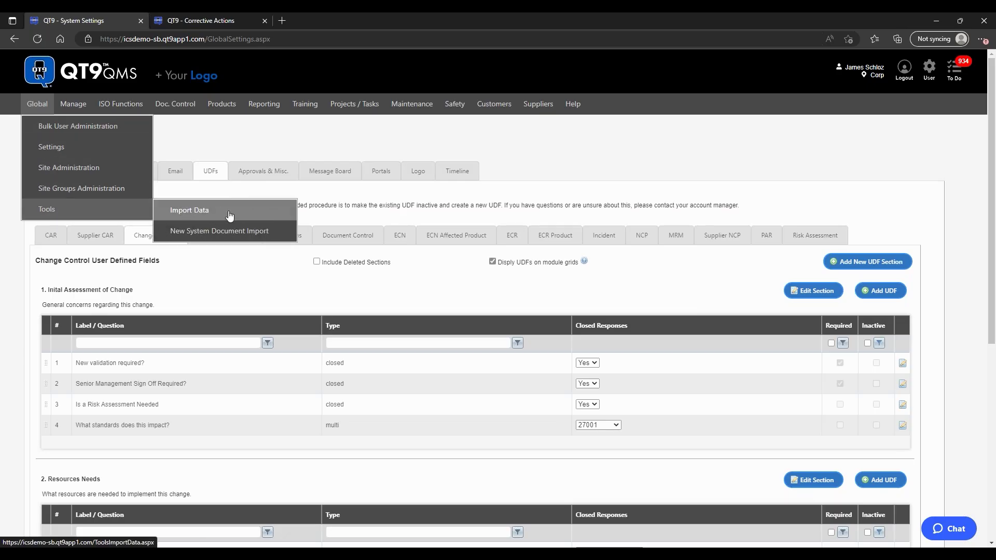
{"action": "left_click", "coordinate": [200, 213]}
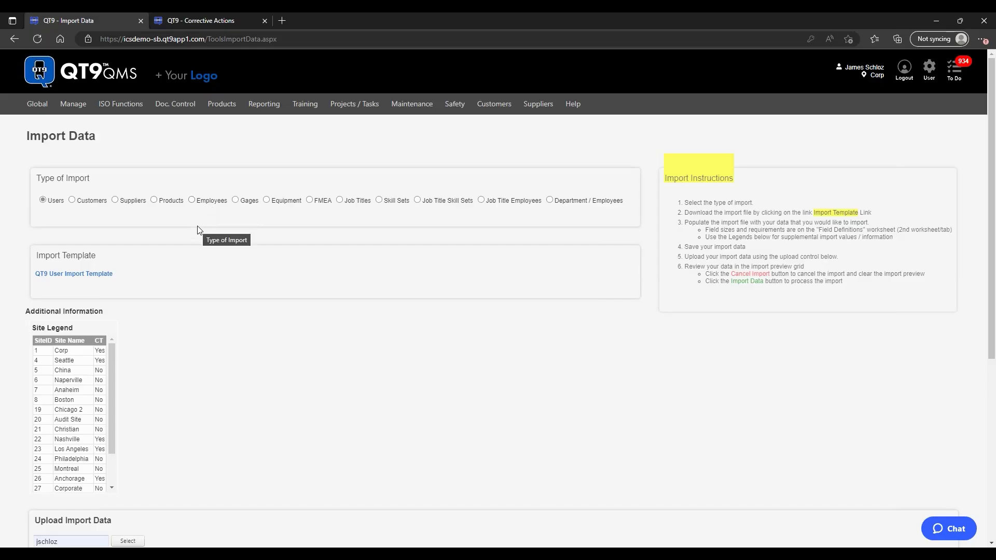
{"action": "left_click", "coordinate": [114, 200]}
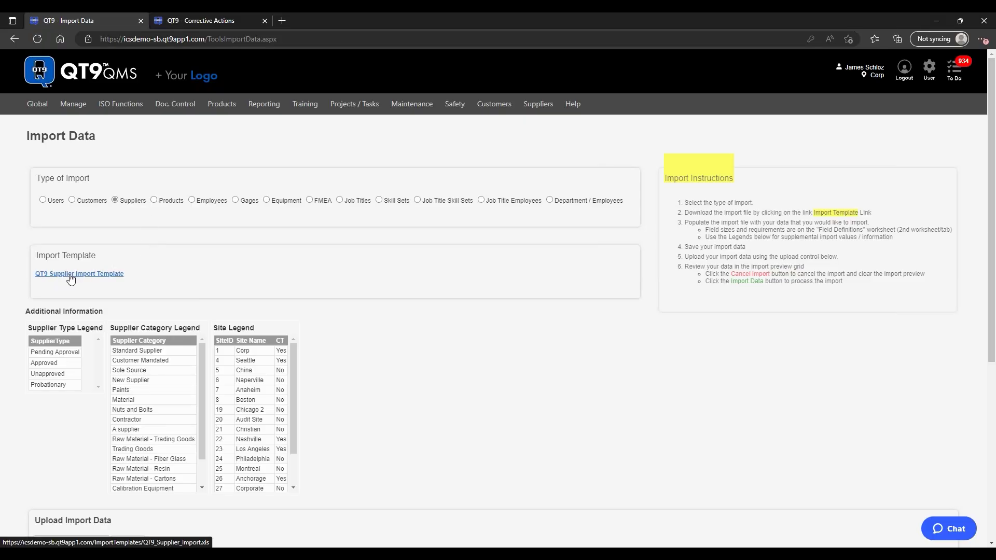
Step: Download the QT9 Supplier Import Template and close the blank Untitled tab
{"action": "left_click", "coordinate": [71, 279]}
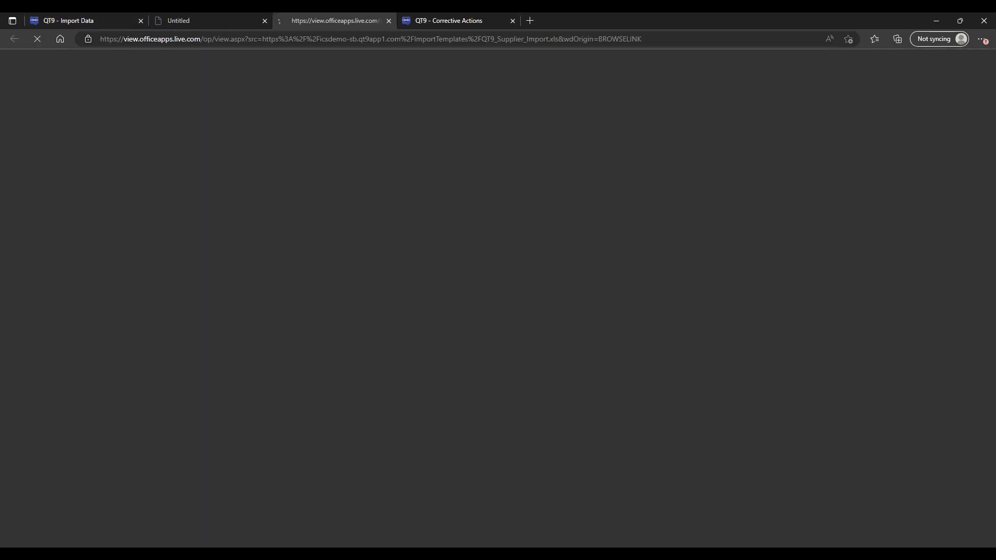
{"action": "mouse_move", "coordinate": [878, 86]}
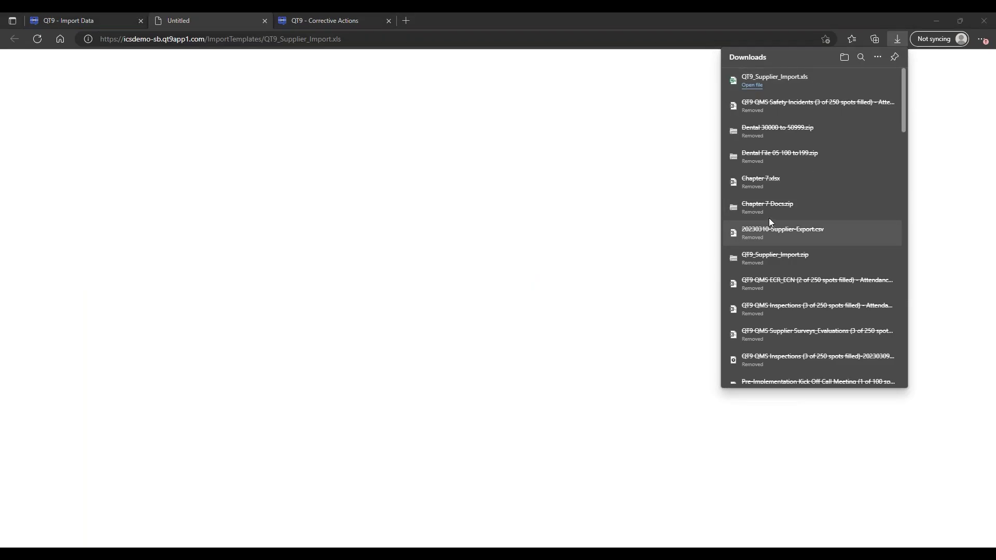
{"action": "mouse_move", "coordinate": [761, 83]}
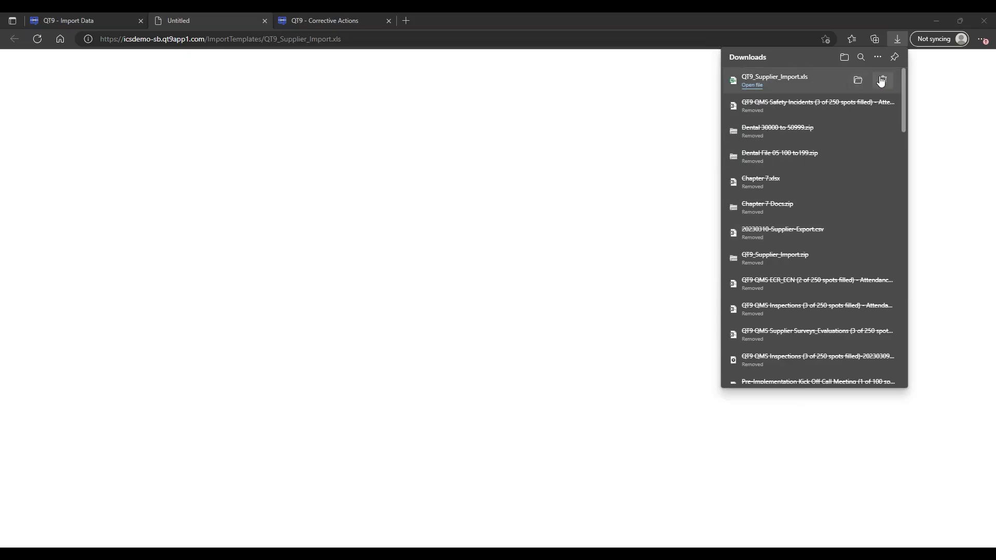
{"action": "left_click", "coordinate": [265, 21]}
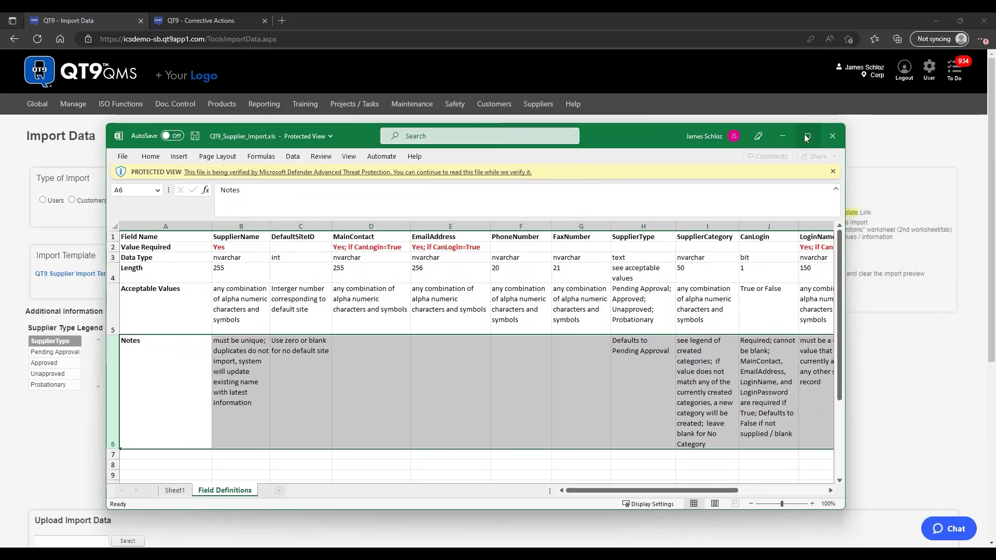
Step: Maximize the template, clear Protected View, review Sheet1 and Field Definitions, then close Excel
{"action": "left_click", "coordinate": [807, 137]}
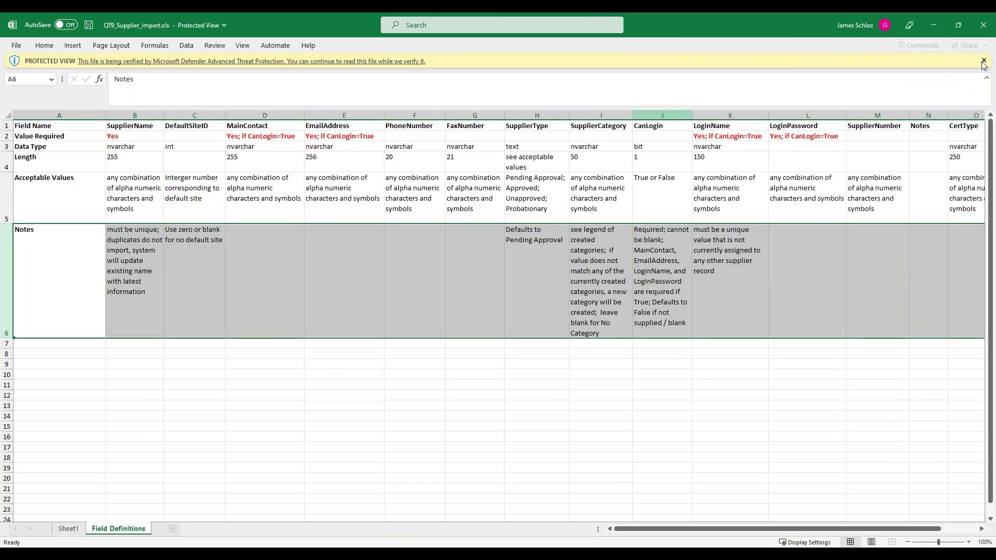
{"action": "left_click", "coordinate": [983, 61]}
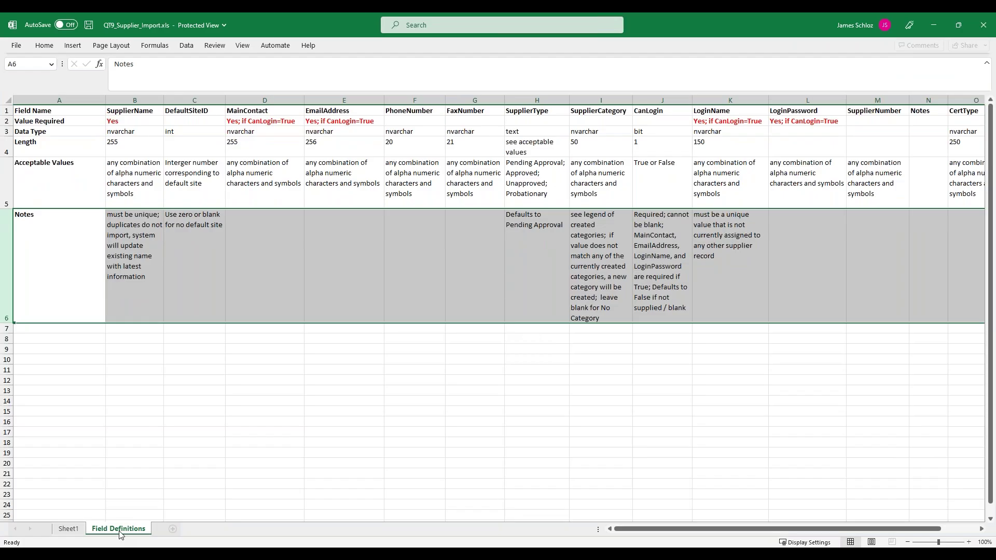
{"action": "left_click", "coordinate": [70, 528]}
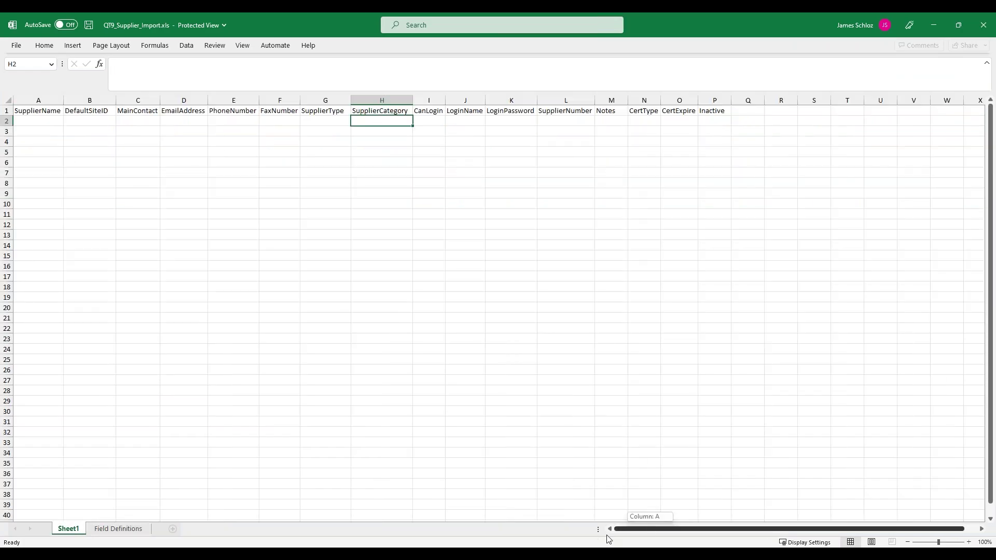
{"action": "left_click", "coordinate": [125, 529]}
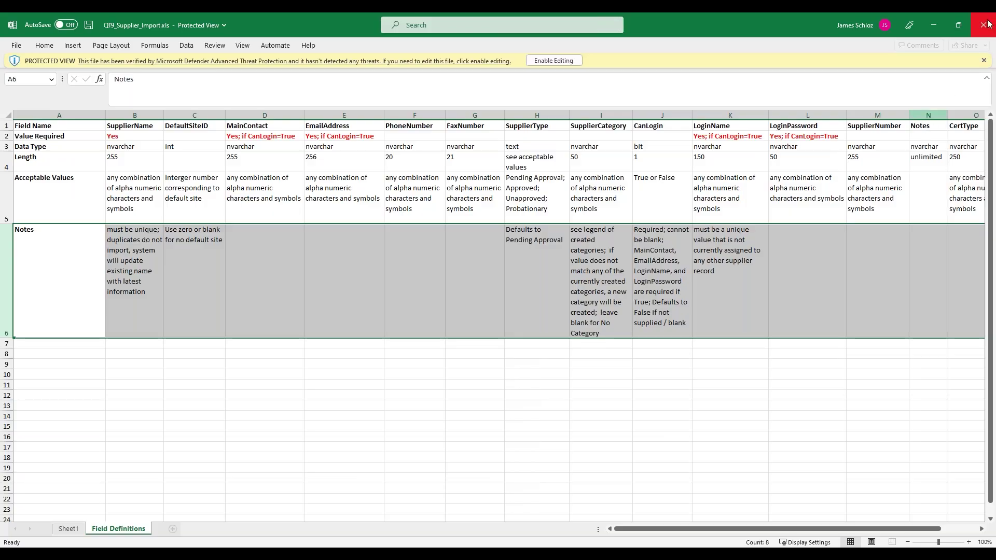
{"action": "left_click", "coordinate": [983, 25]}
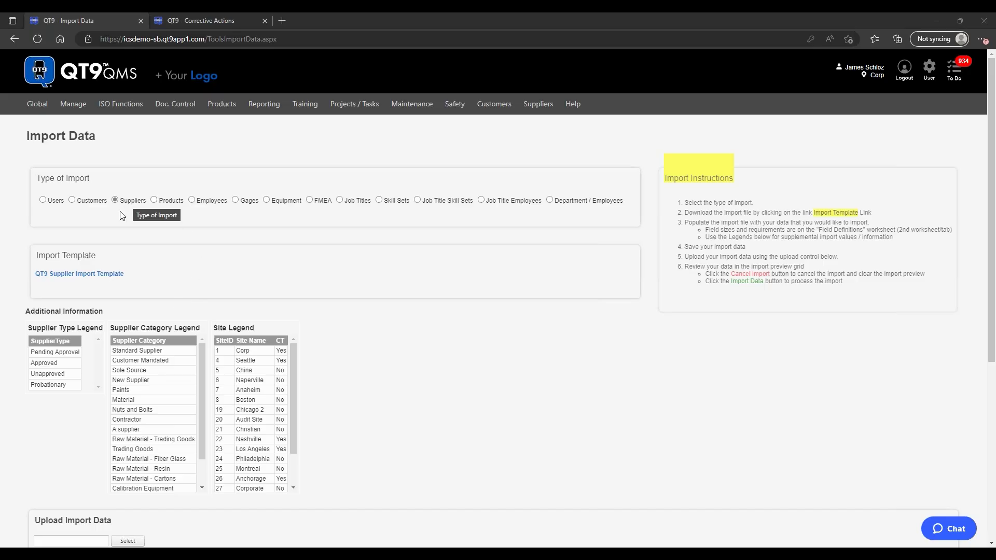
Step: Set the import type to Employees and review its notes and Site Legend (Corp, Seattle, China)
{"action": "left_click", "coordinate": [206, 200]}
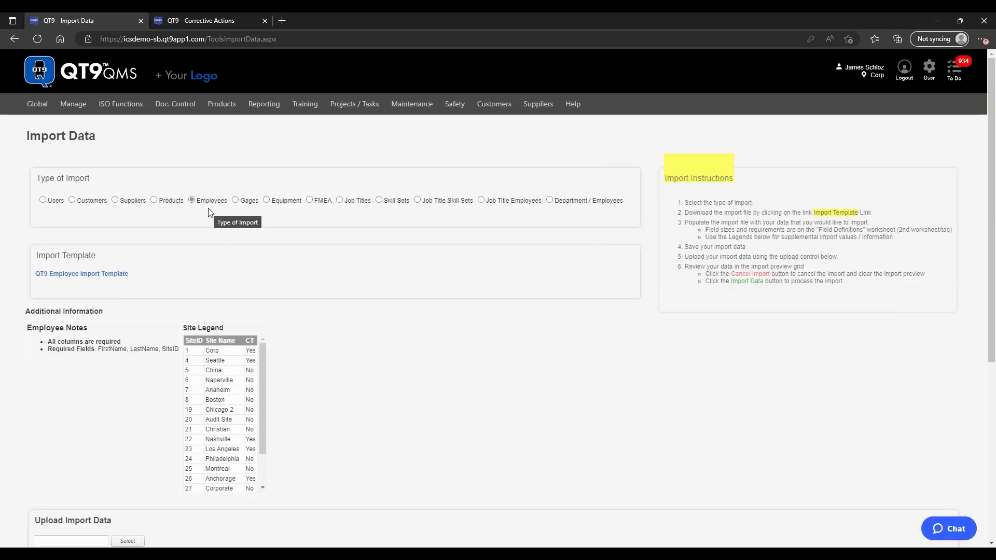
{"action": "mouse_move", "coordinate": [305, 104]}
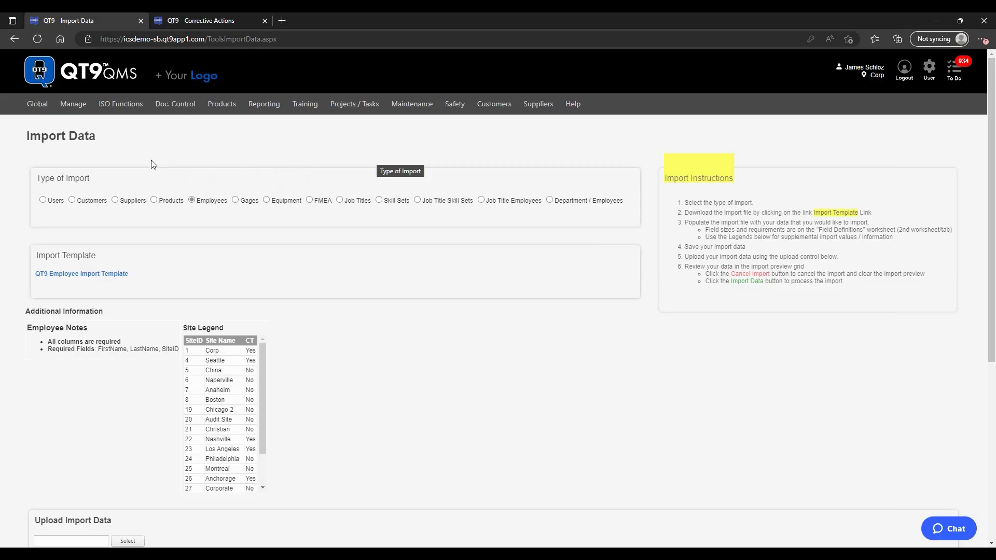
{"action": "mouse_move", "coordinate": [78, 106]}
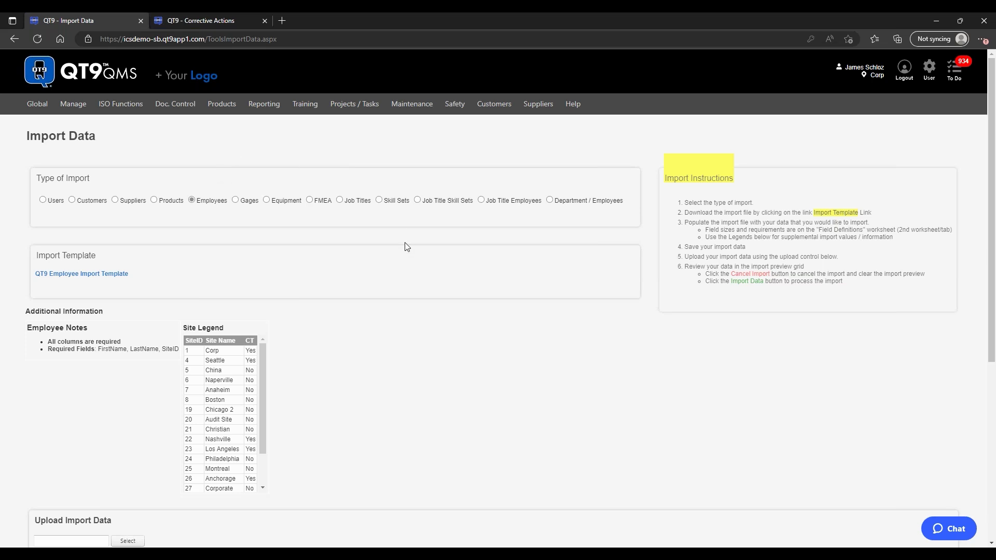
{"action": "scroll", "coordinate": [406, 247], "scroll_direction": "down", "scroll_amount": 1}
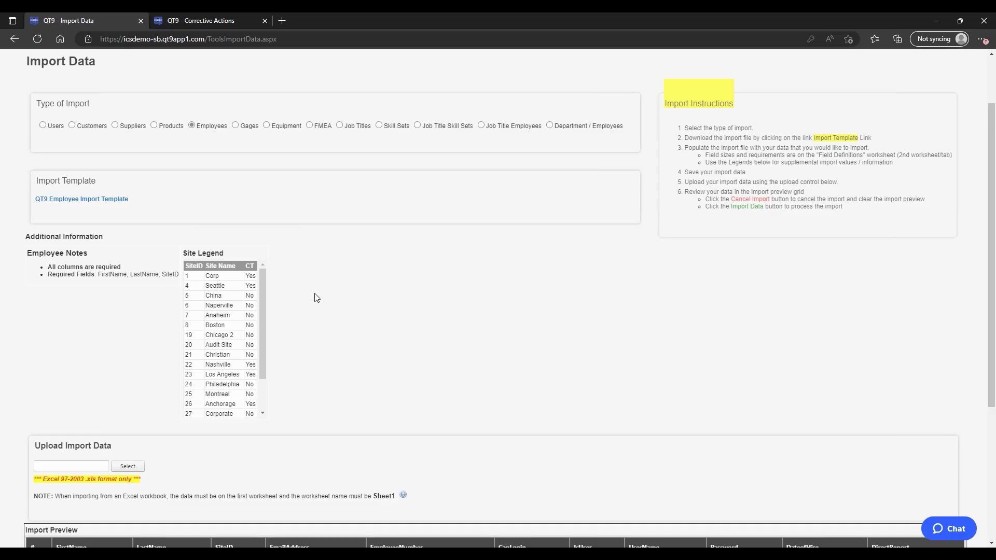
{"action": "scroll", "coordinate": [322, 292], "scroll_direction": "up", "scroll_amount": 2}
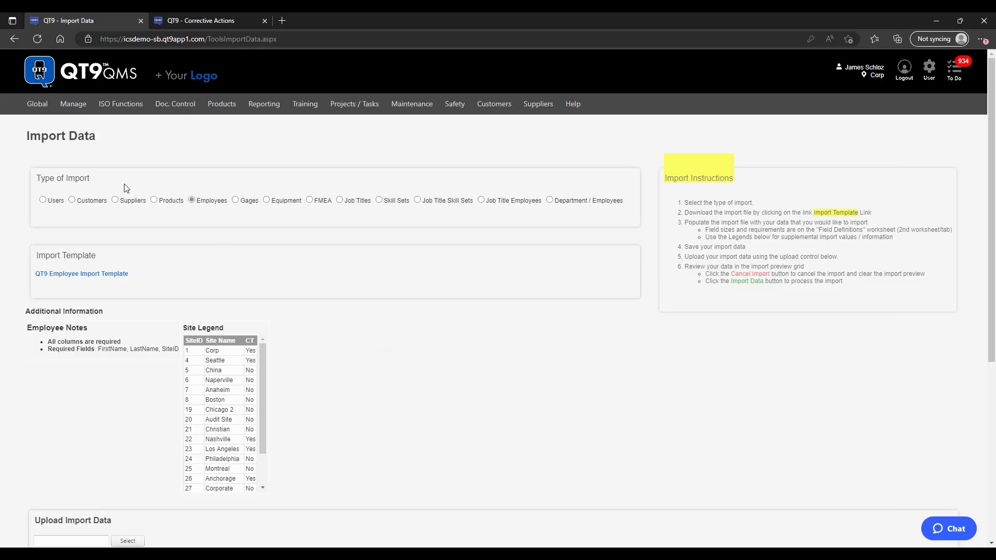
Step: Go to Global > Tools > New System Document Import
{"action": "left_click", "coordinate": [36, 106]}
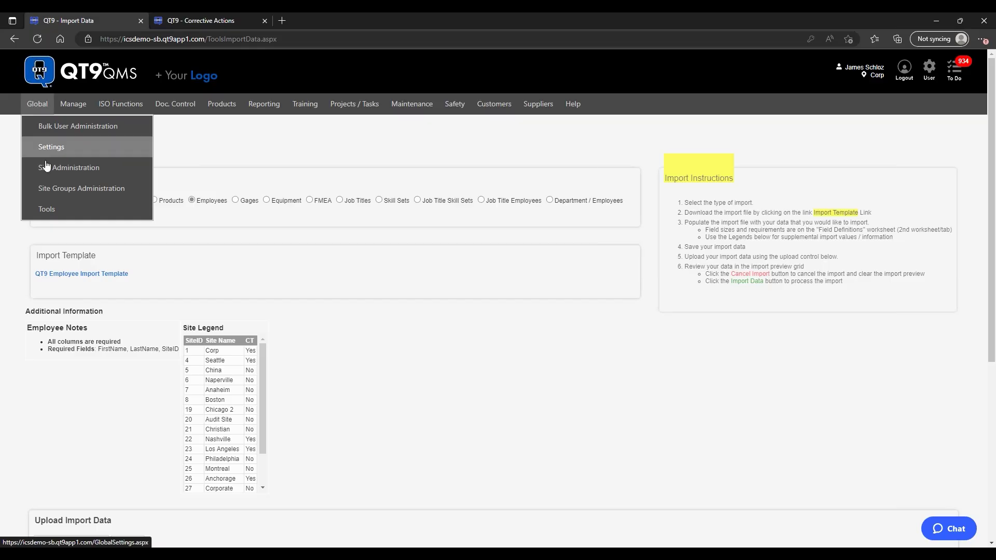
{"action": "mouse_move", "coordinate": [47, 208]}
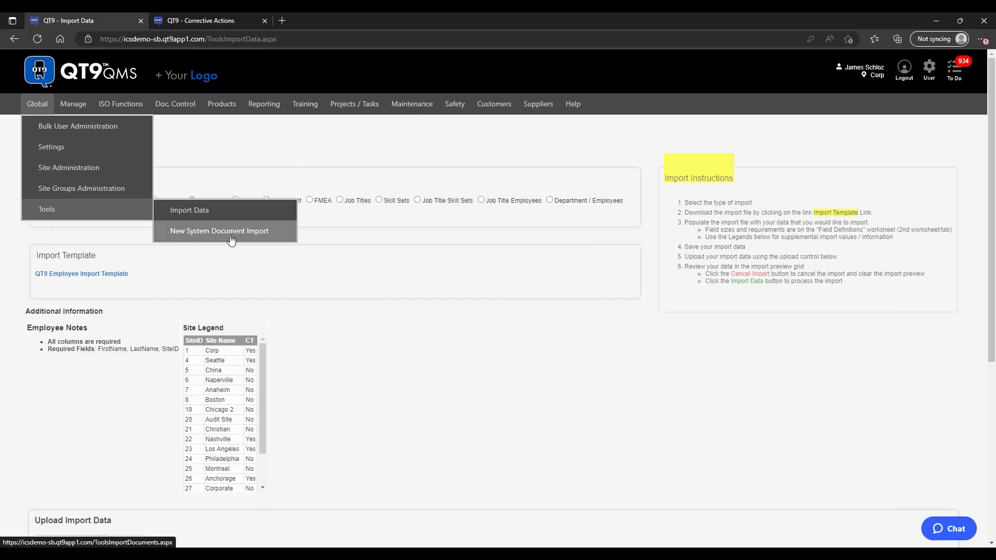
{"action": "left_click", "coordinate": [270, 237]}
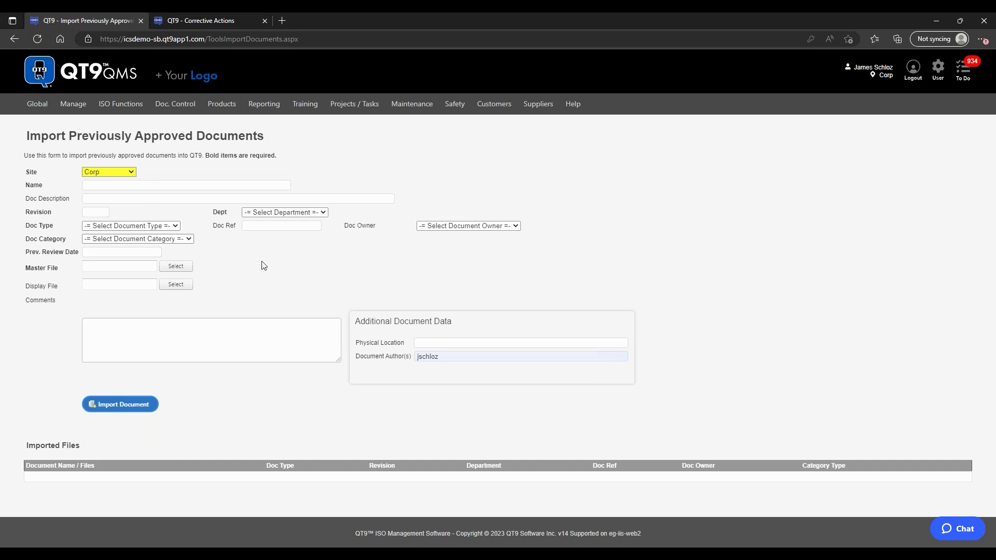
Step: Check the Site list keeping Corp, the Name field and the Department list on the import form
{"action": "left_click", "coordinate": [130, 173]}
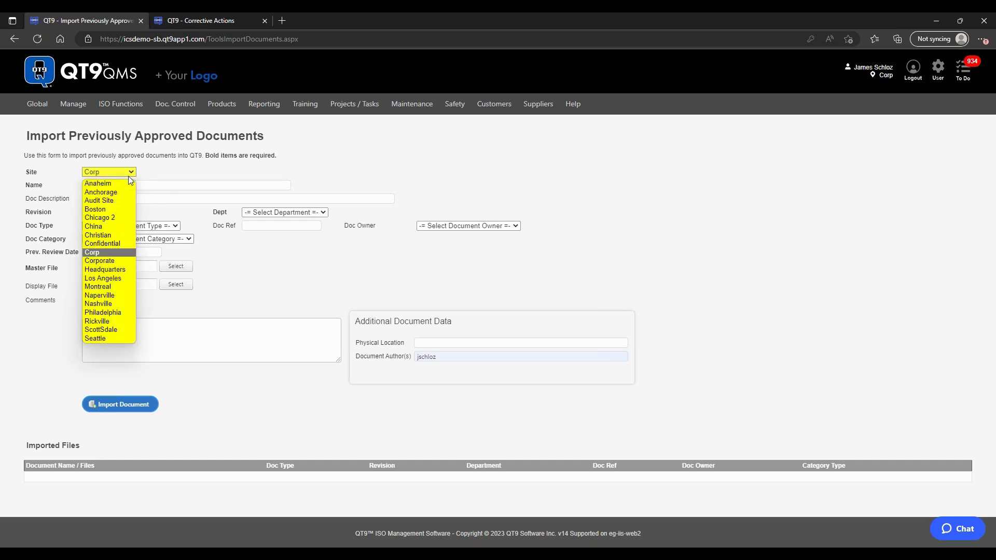
{"action": "left_click", "coordinate": [129, 176]}
{"action": "left_click", "coordinate": [157, 184]}
{"action": "left_click", "coordinate": [479, 188]}
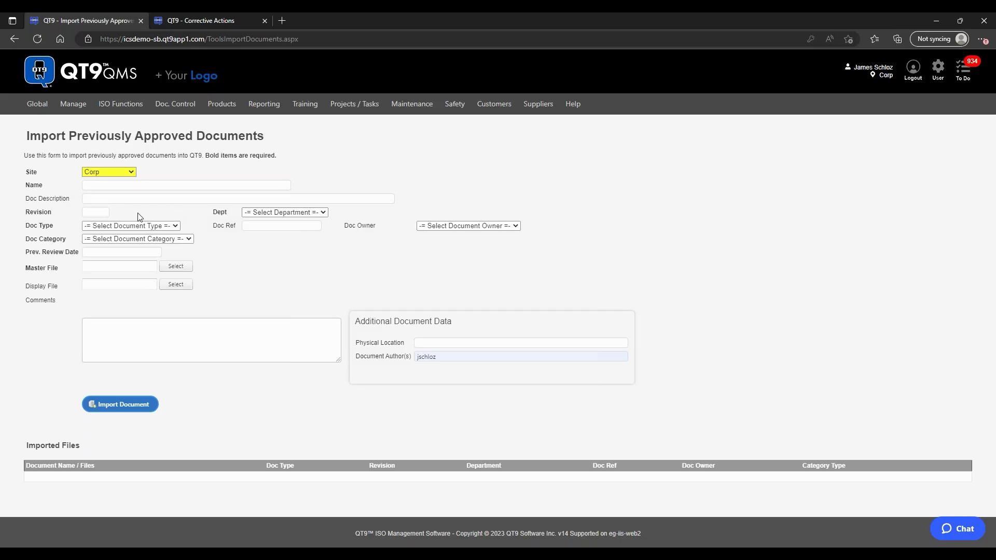
{"action": "left_click", "coordinate": [271, 212]}
{"action": "left_click", "coordinate": [189, 267]}
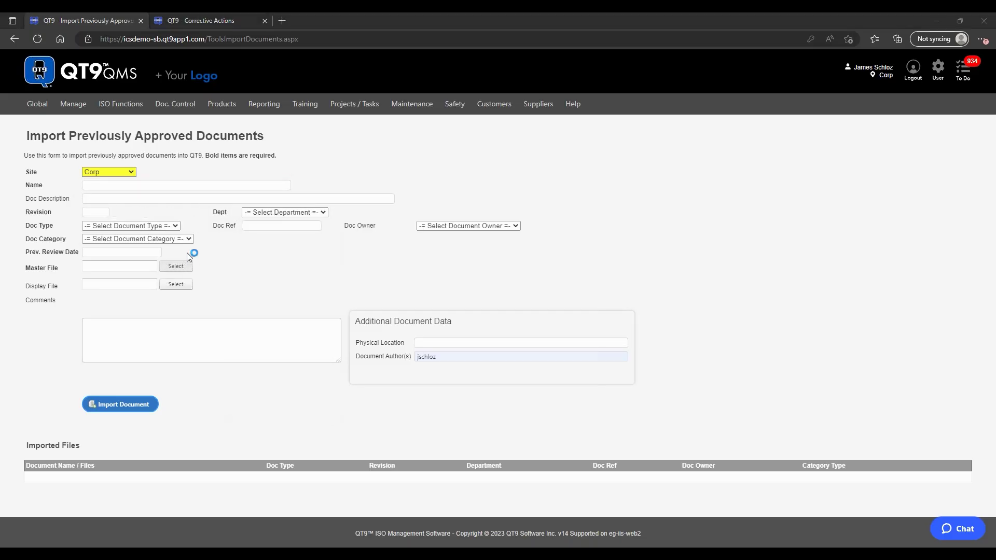
{"action": "left_click", "coordinate": [486, 20]}
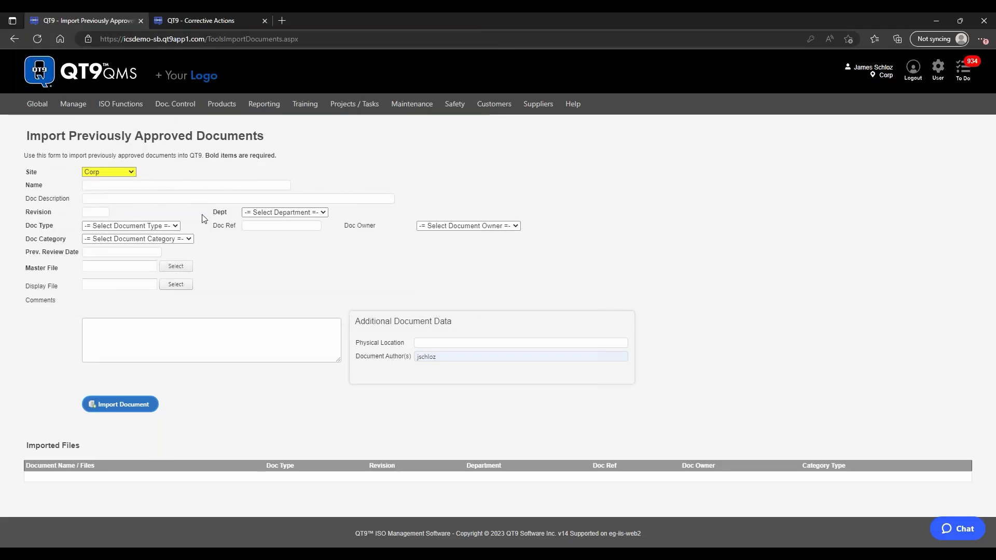
Step: Look through the Document Type, Category and review-date options, then bring up the Master File picker
{"action": "left_click", "coordinate": [161, 226]}
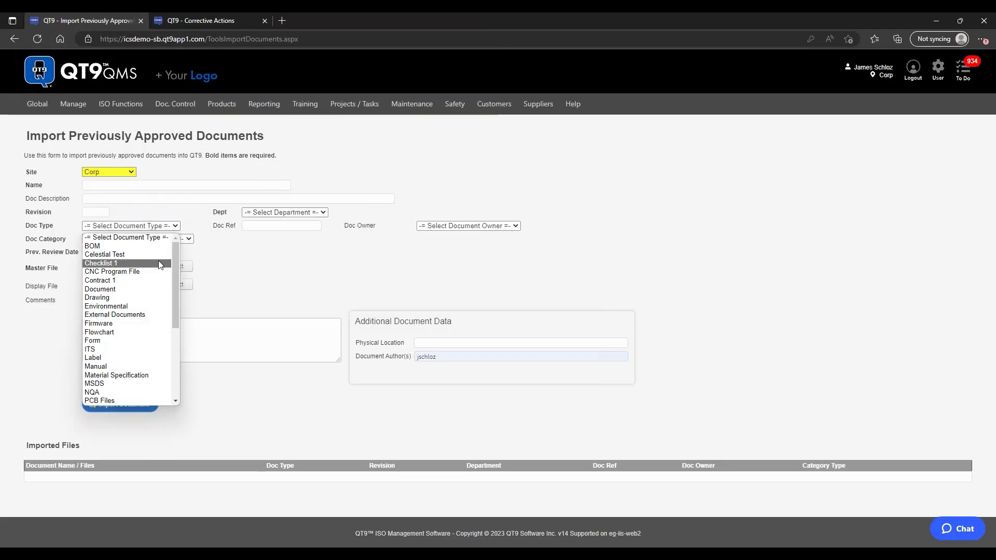
{"action": "left_click", "coordinate": [295, 254]}
{"action": "left_click", "coordinate": [180, 240]}
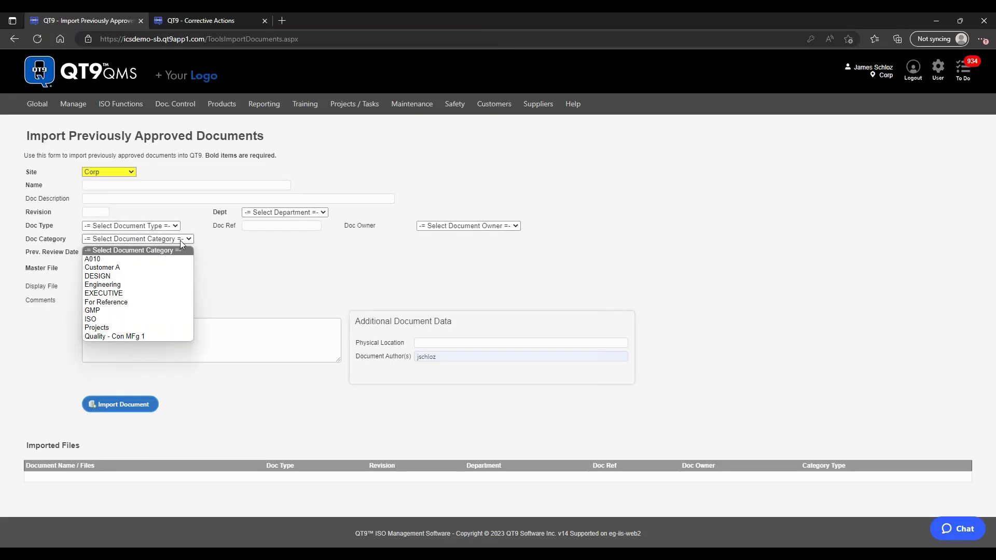
{"action": "left_click", "coordinate": [266, 249]}
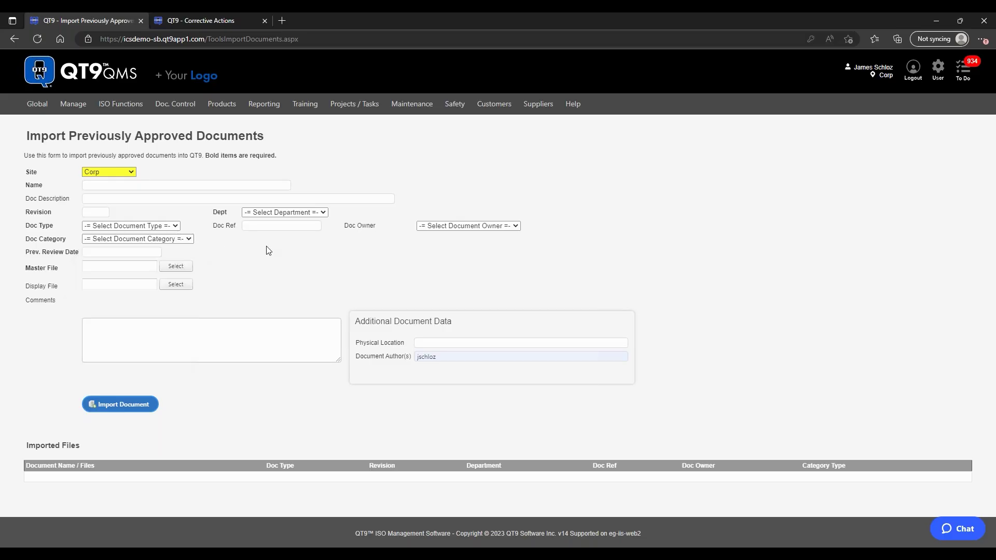
{"action": "left_click", "coordinate": [122, 253]}
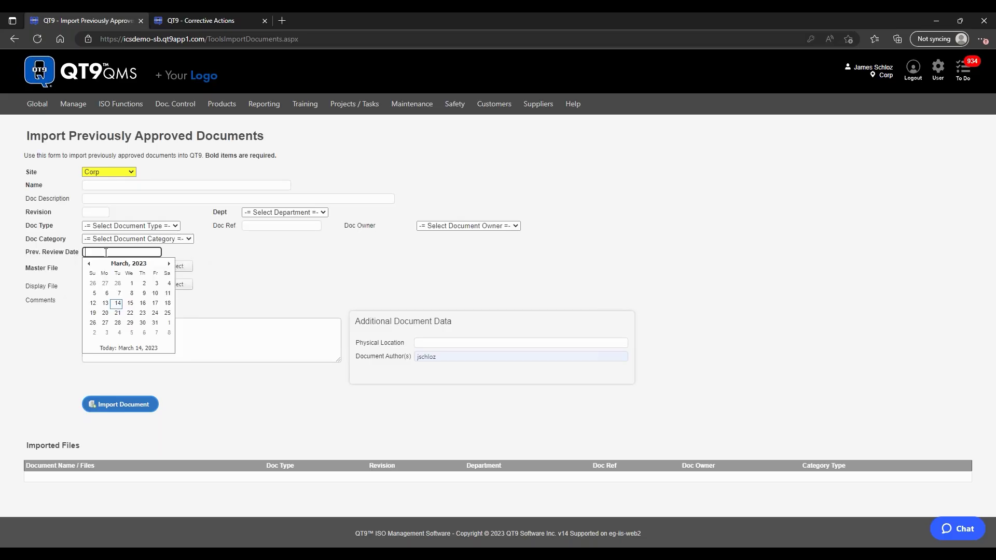
{"action": "left_click", "coordinate": [262, 275]}
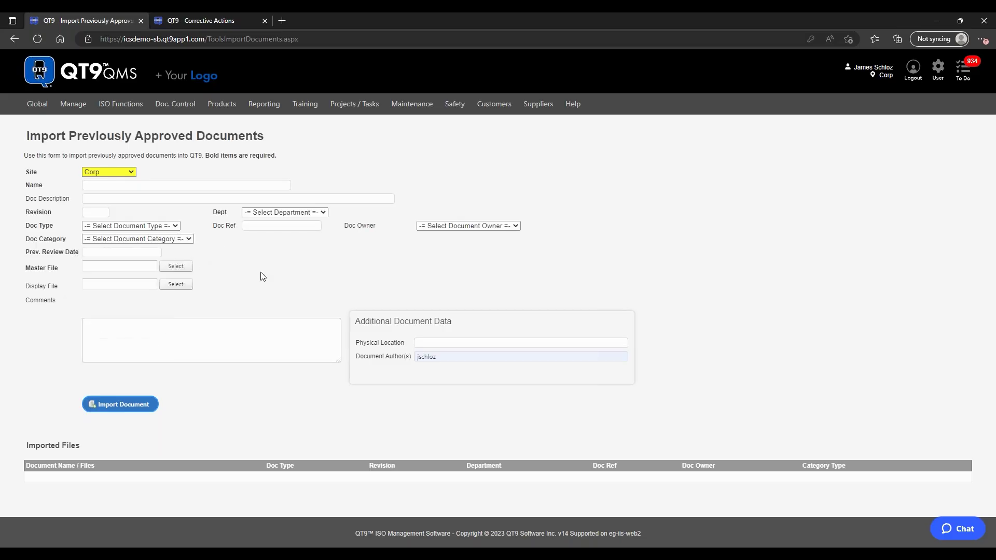
{"action": "left_click", "coordinate": [180, 269]}
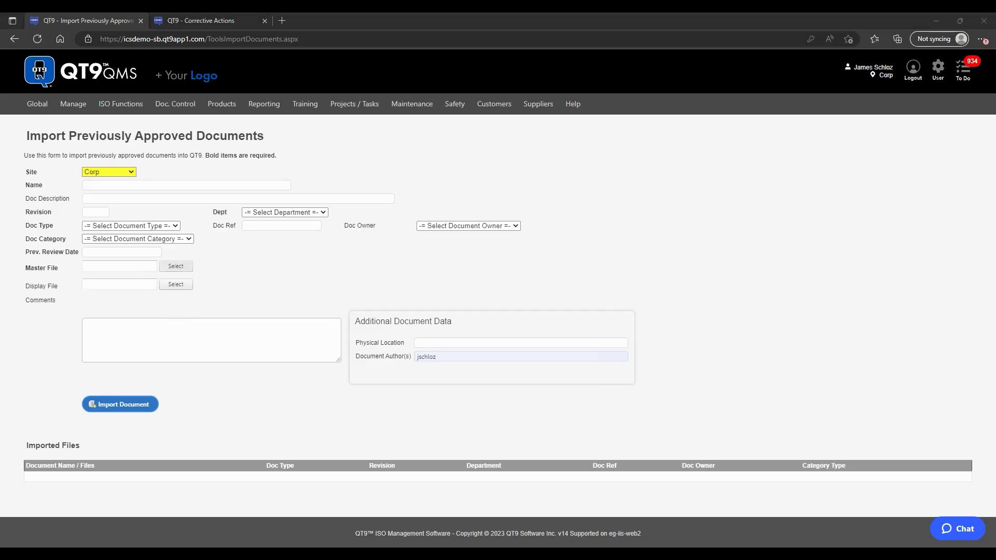
{"action": "scroll", "coordinate": [207, 172], "scroll_direction": "down", "scroll_amount": 5}
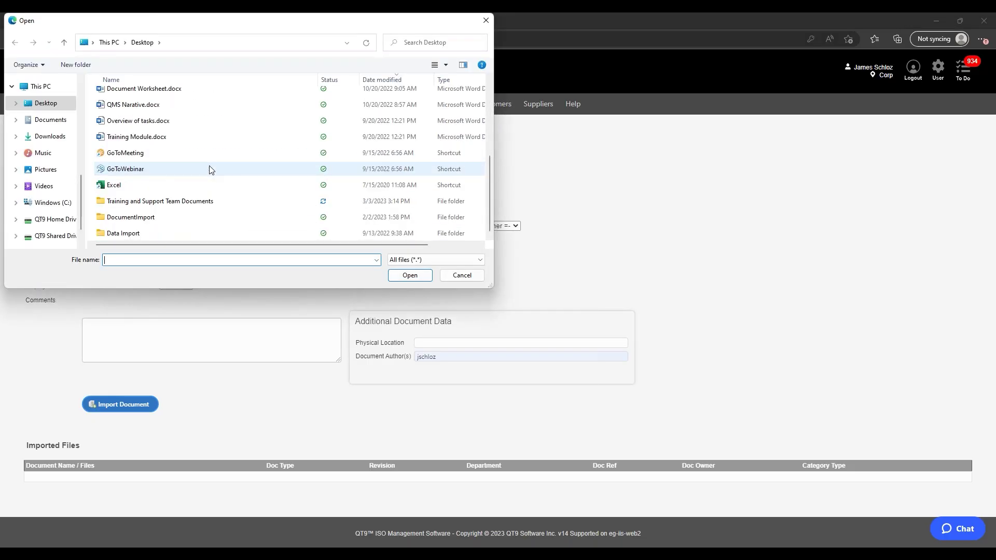
Step: Browse to Training and Support Team Documents > Training Document Templates and attach Blank Doc 8.20.pdf
{"action": "double_click", "coordinate": [181, 204]}
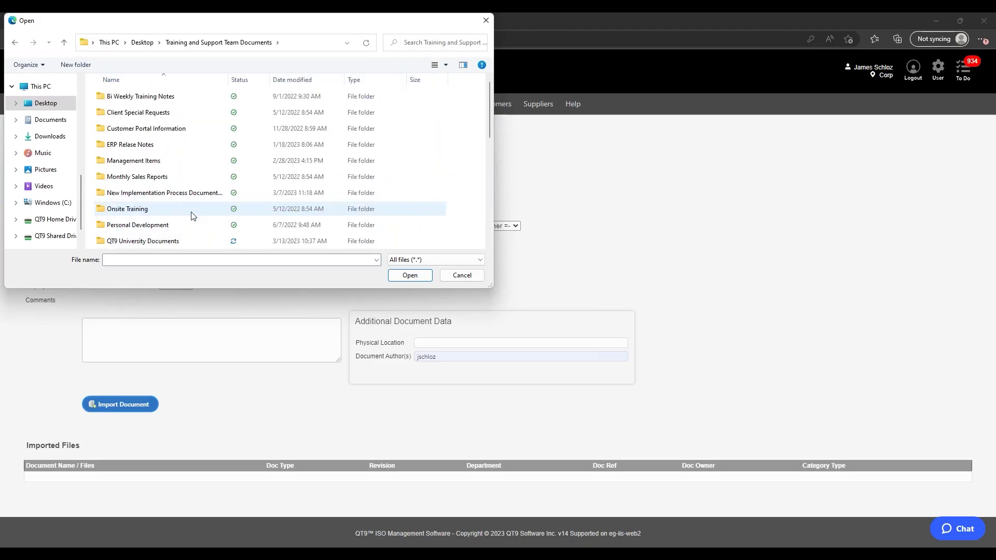
{"action": "scroll", "coordinate": [196, 169], "scroll_direction": "down", "scroll_amount": 3}
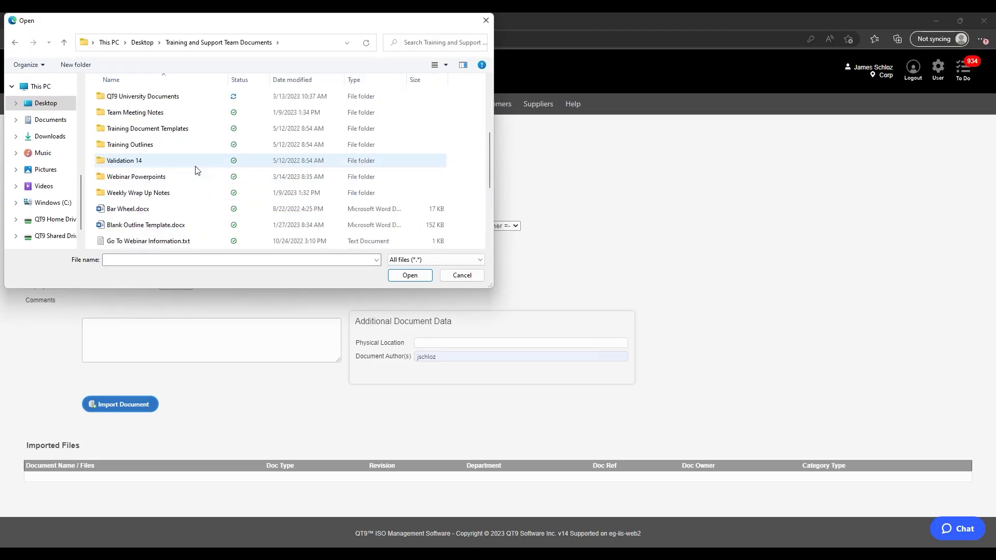
{"action": "double_click", "coordinate": [164, 132]}
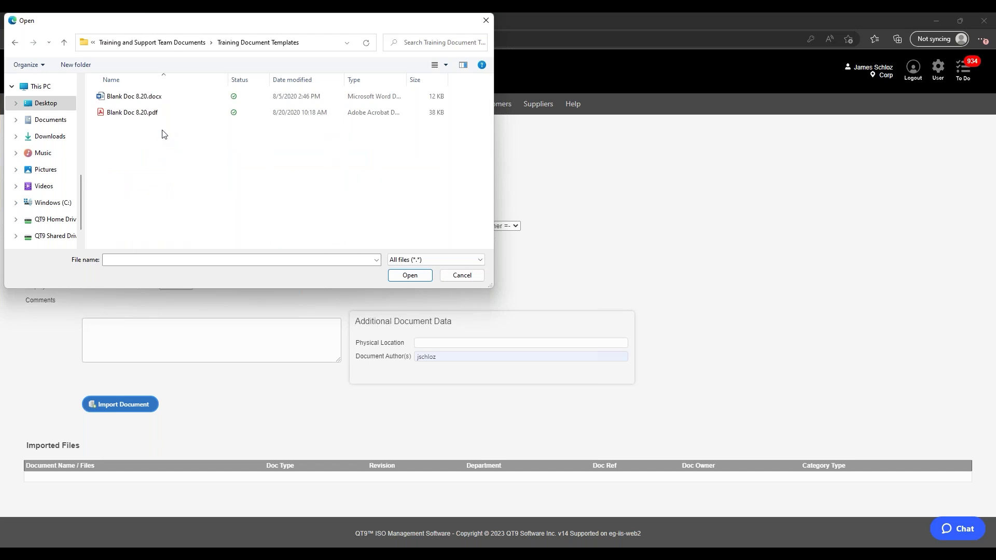
{"action": "double_click", "coordinate": [158, 111]}
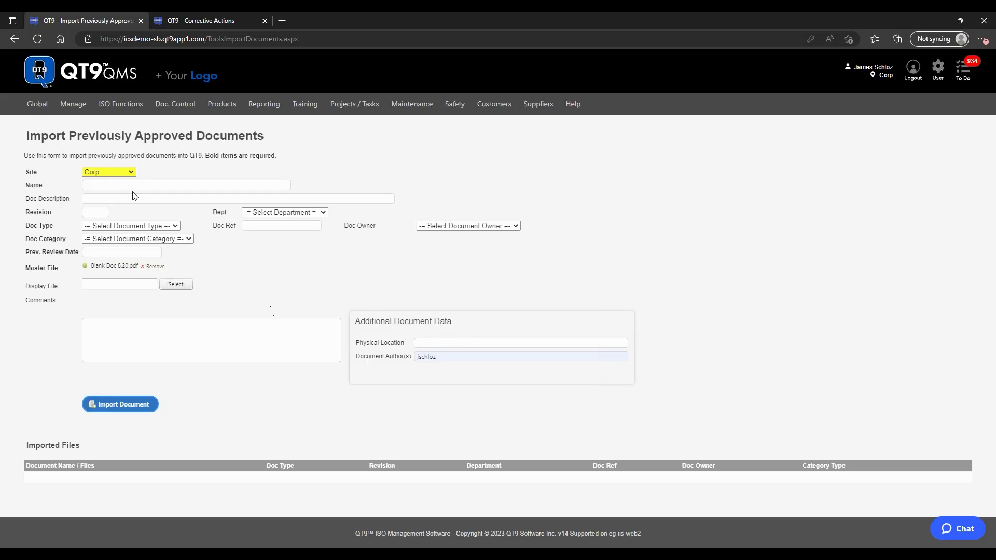
{"action": "mouse_move", "coordinate": [36, 108]}
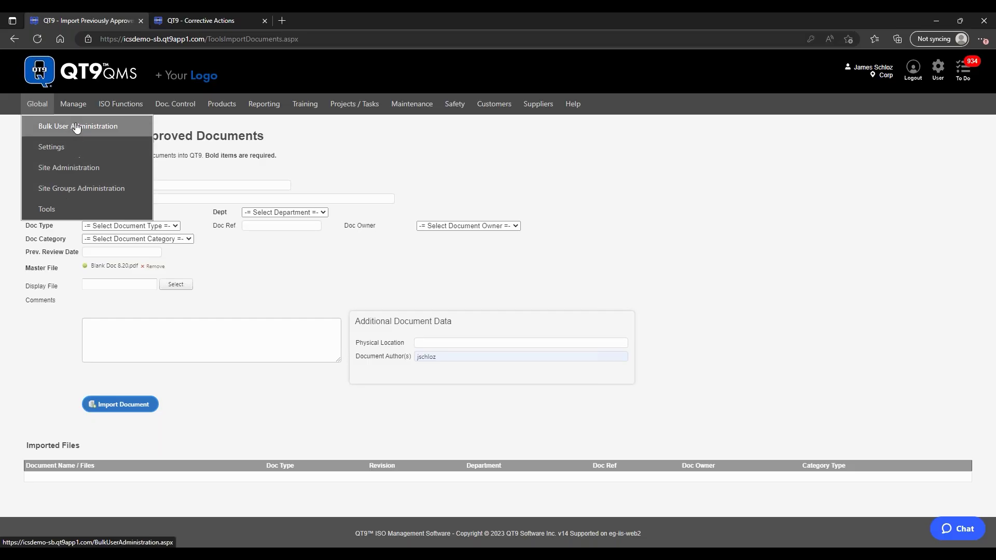
Step: Browse the Manage > Maintain submenus and open ISO Actions > CAR Types
{"action": "mouse_move", "coordinate": [75, 107]}
{"action": "mouse_move", "coordinate": [73, 126]}
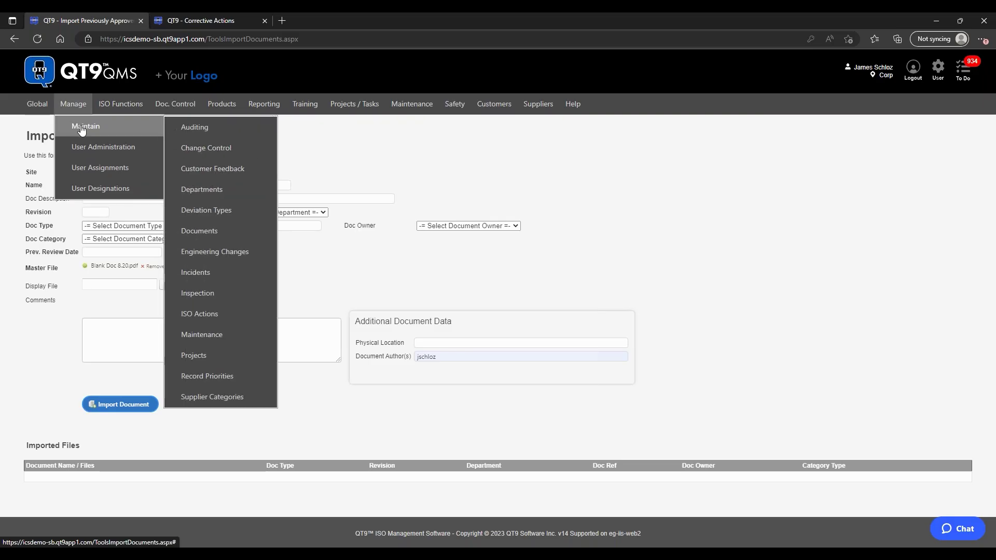
{"action": "mouse_move", "coordinate": [183, 128]}
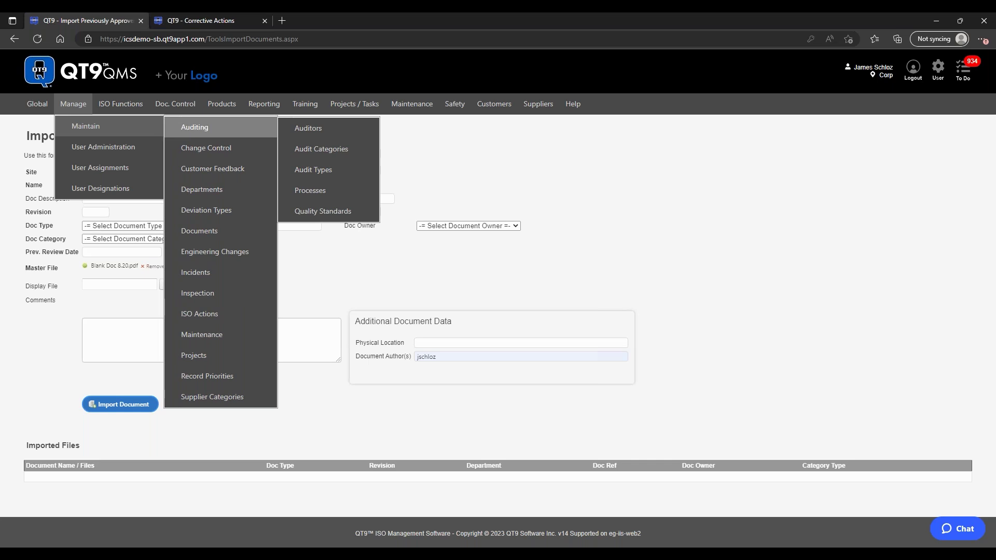
{"action": "mouse_move", "coordinate": [241, 148]}
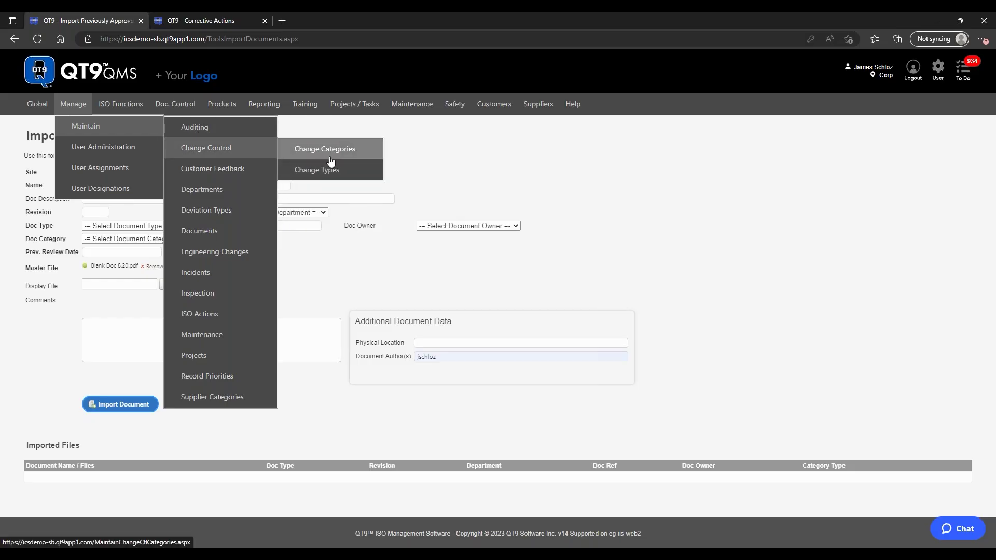
{"action": "mouse_move", "coordinate": [238, 169]}
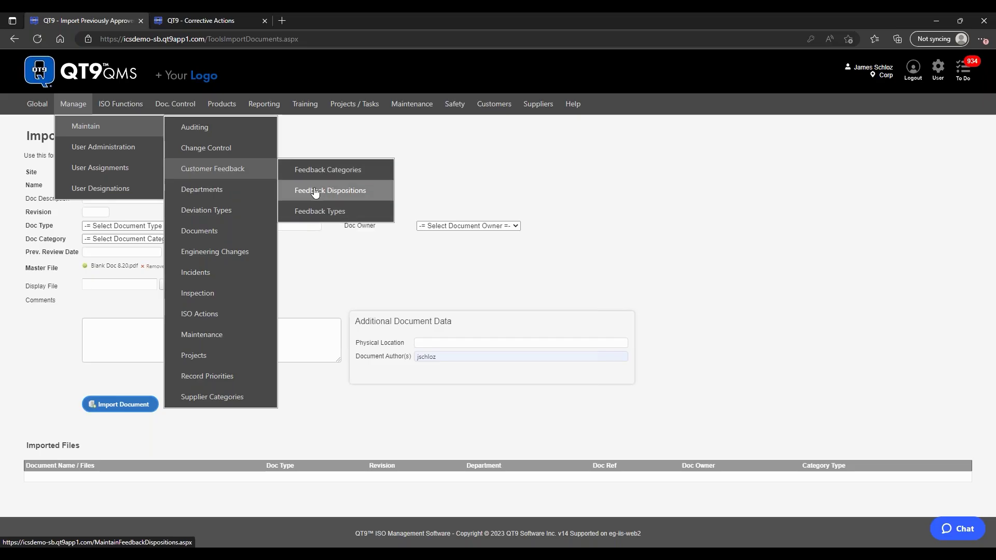
{"action": "mouse_move", "coordinate": [233, 232]}
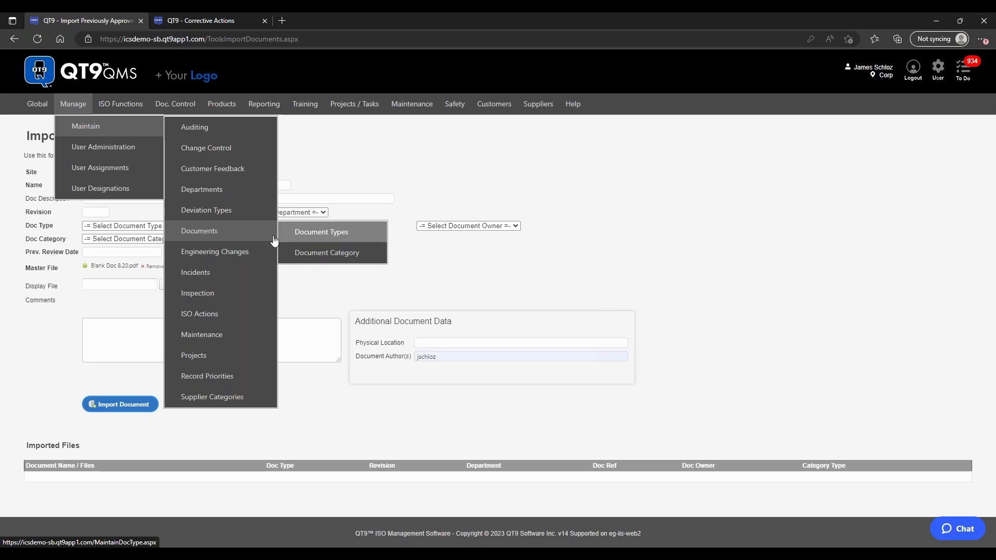
{"action": "mouse_move", "coordinate": [232, 314]}
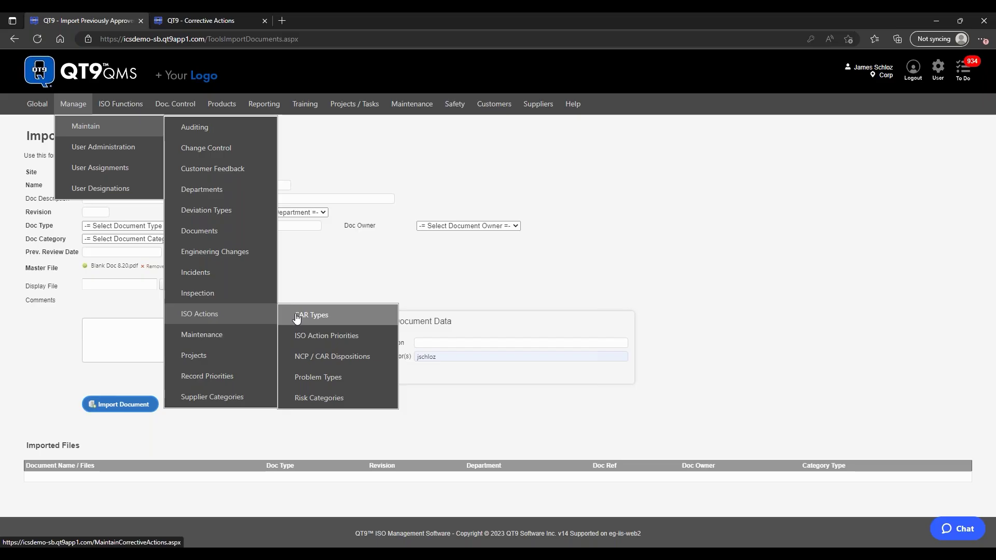
{"action": "left_click", "coordinate": [326, 322]}
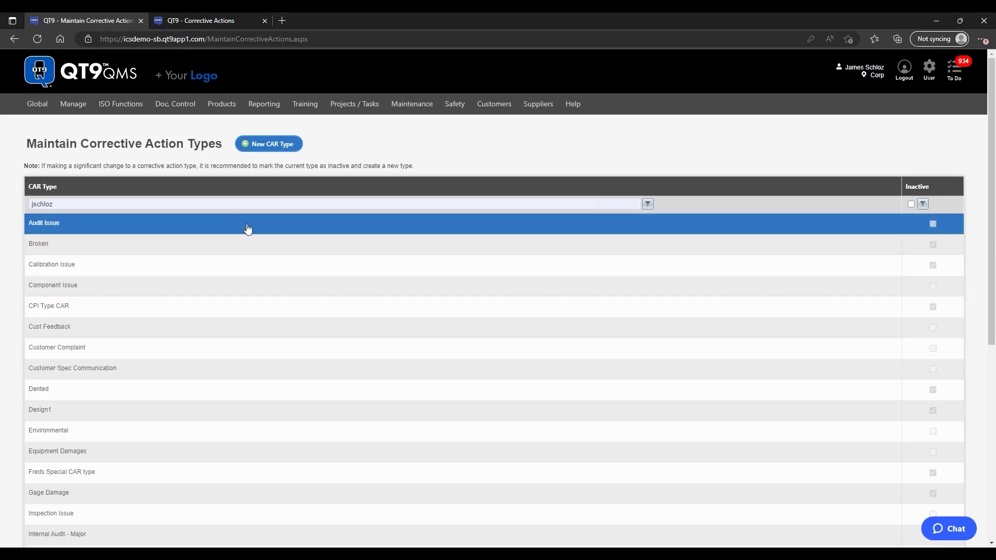
Step: Scroll the CAR Type grid to see Broken, Calibration Issue, CPI Type CAR and Dented marked inactive
{"action": "scroll", "coordinate": [480, 164], "scroll_direction": "down", "scroll_amount": 2}
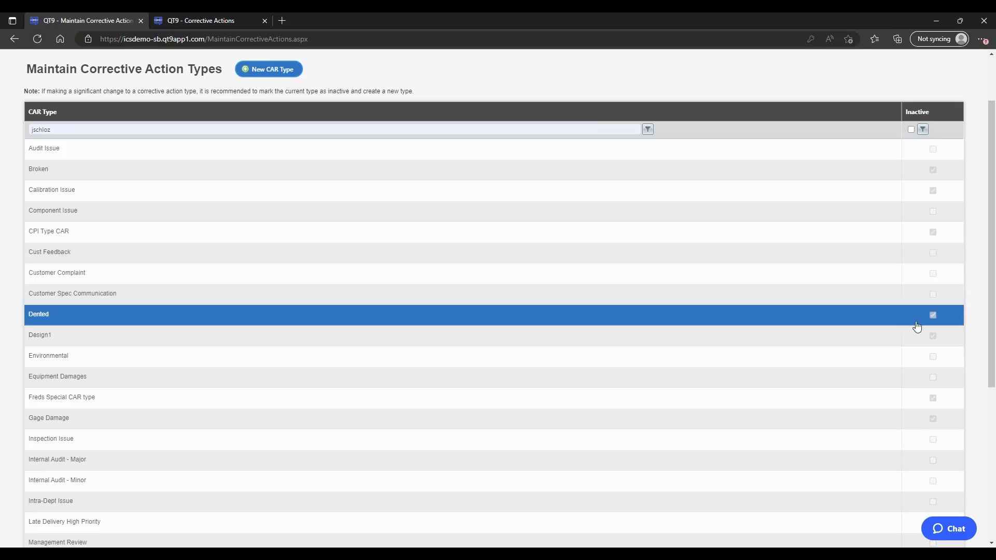
{"action": "left_click", "coordinate": [220, 20]}
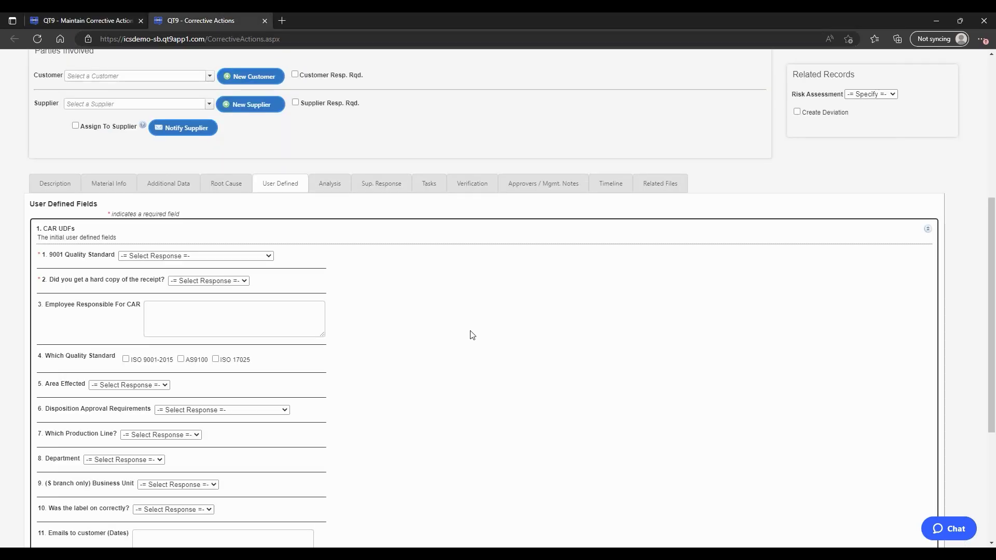
{"action": "scroll", "coordinate": [469, 335], "scroll_direction": "up", "scroll_amount": 5}
{"action": "left_click", "coordinate": [154, 217]}
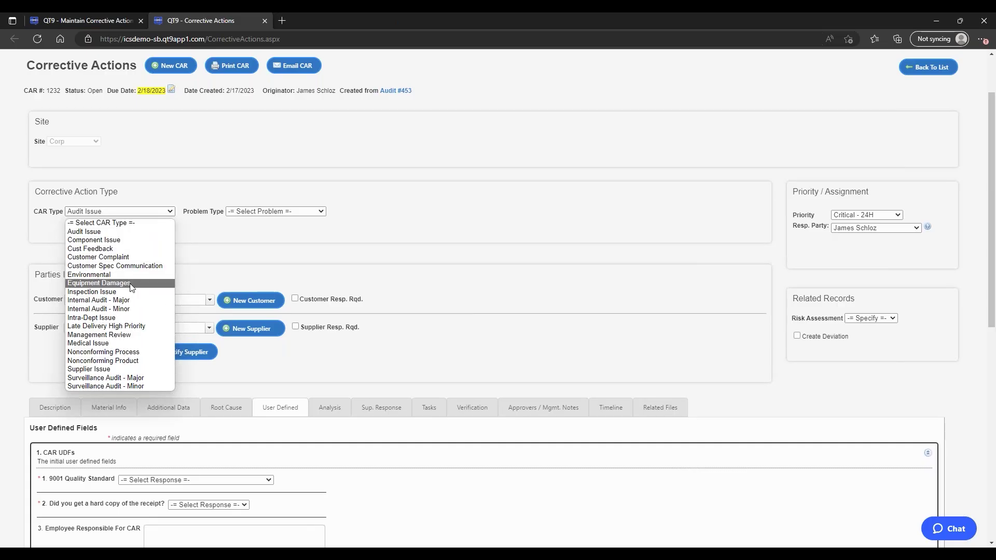
{"action": "left_click", "coordinate": [243, 261]}
{"action": "left_click", "coordinate": [87, 21]}
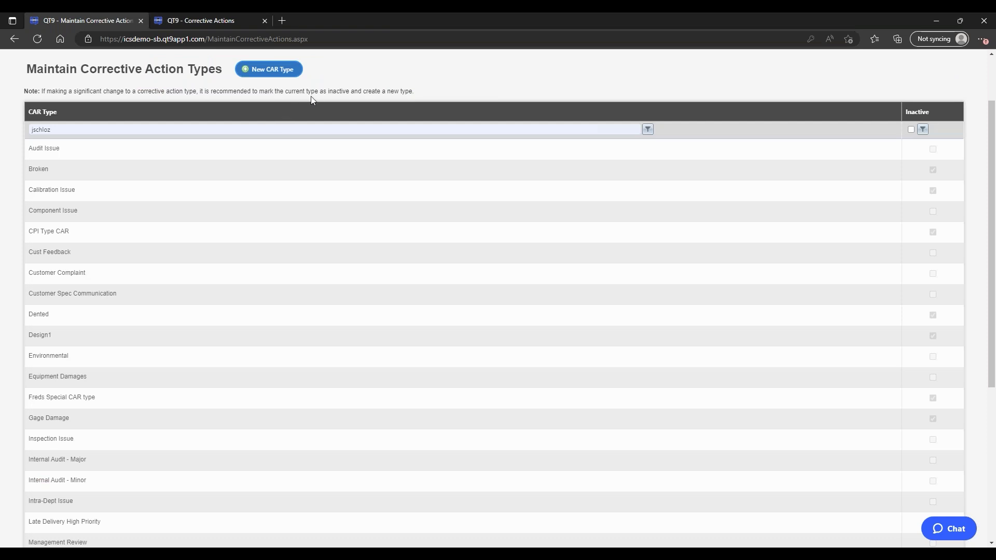
{"action": "scroll", "coordinate": [336, 88], "scroll_direction": "up", "scroll_amount": 2}
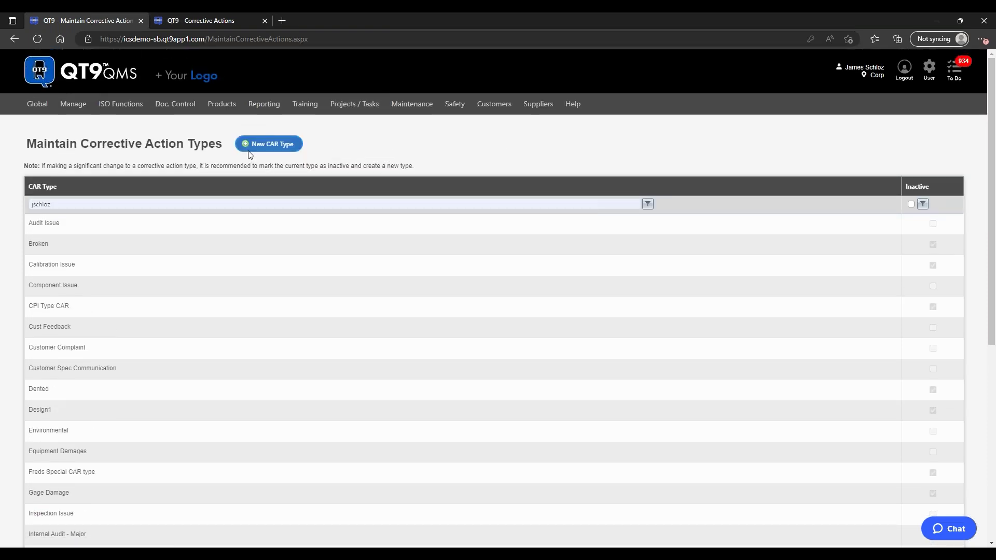
{"action": "key", "text": "ctrl+Tab"}
{"action": "left_click", "coordinate": [159, 211]}
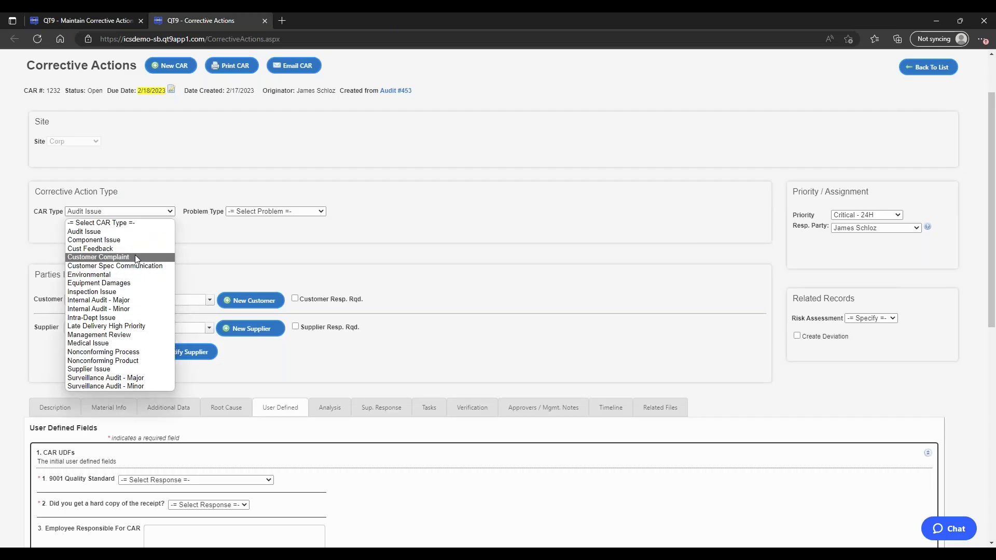
{"action": "left_click", "coordinate": [270, 263]}
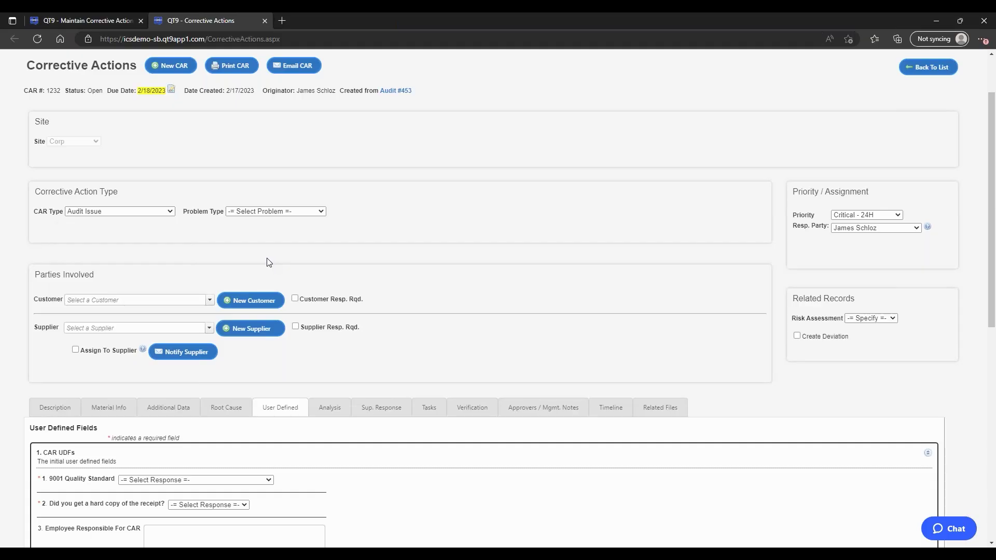
{"action": "left_click", "coordinate": [93, 18]}
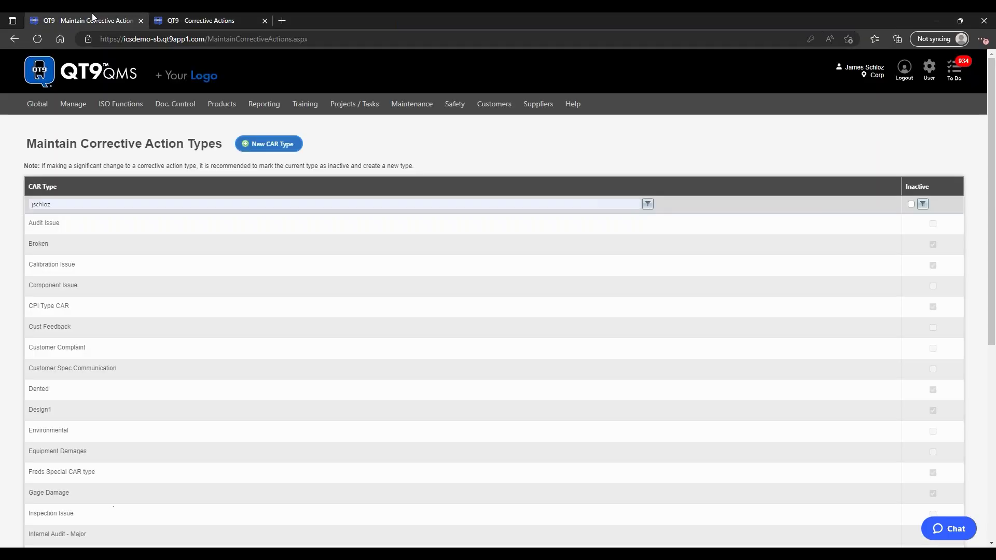
Step: Open Manage > Maintain > ISO Actions > Problem Types
{"action": "mouse_move", "coordinate": [73, 104]}
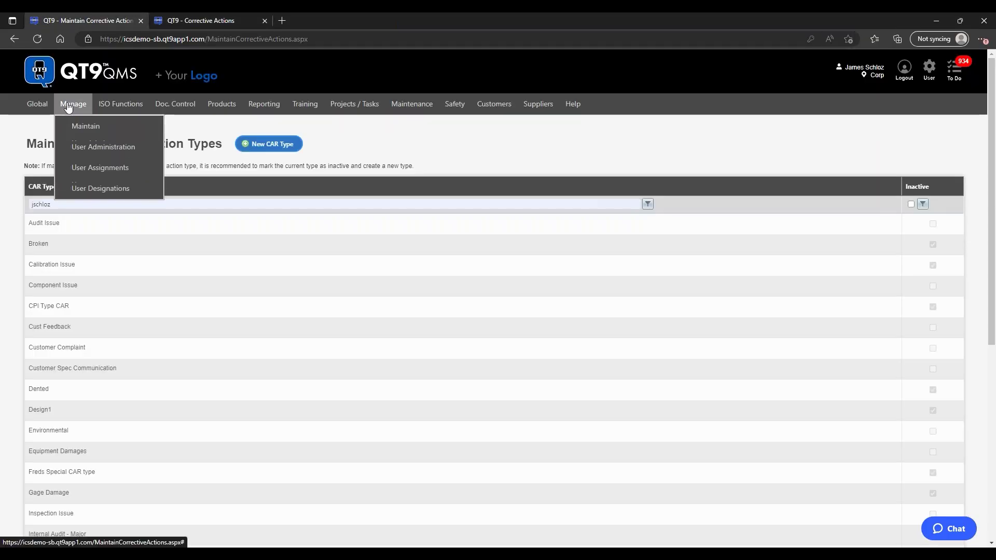
{"action": "mouse_move", "coordinate": [83, 126]}
{"action": "mouse_move", "coordinate": [241, 314]}
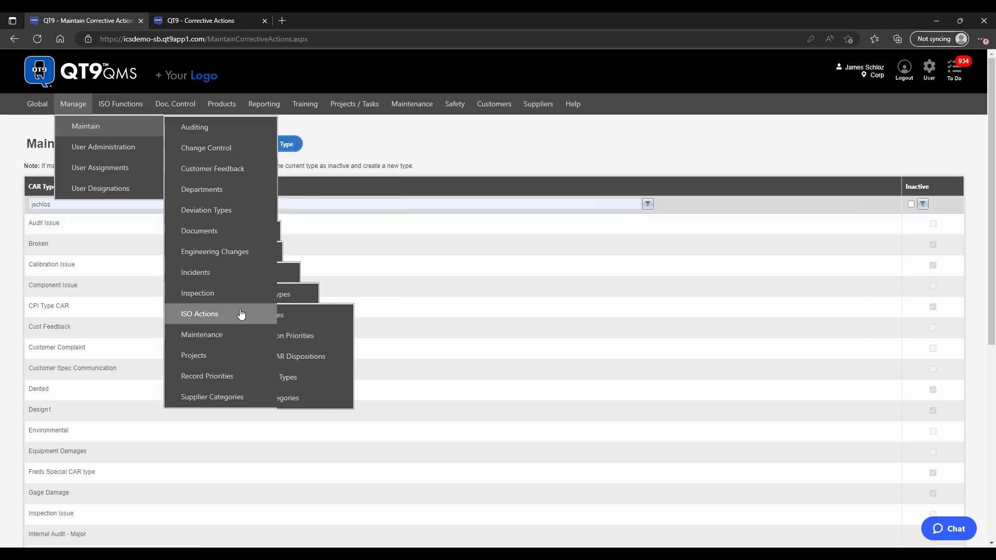
{"action": "left_click", "coordinate": [328, 379]}
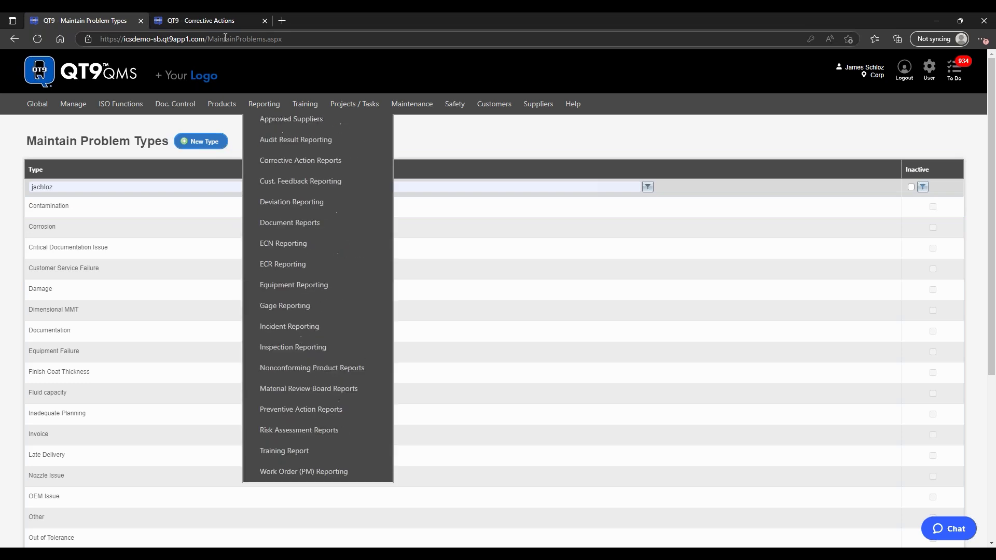
Step: Compare with the CAR record's Problem Type dropdown, then return and select Contamination
{"action": "left_click", "coordinate": [217, 18]}
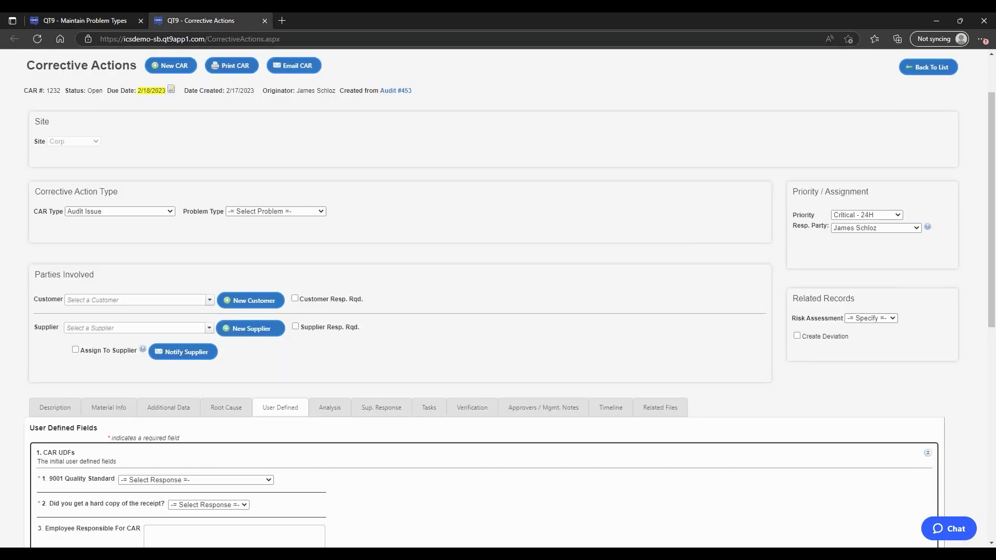
{"action": "left_click", "coordinate": [301, 212]}
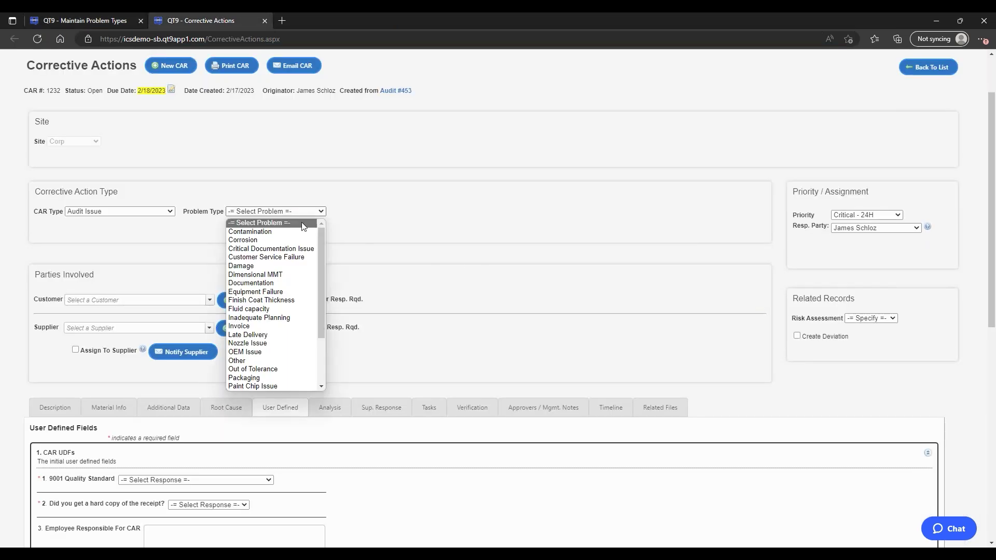
{"action": "mouse_move", "coordinate": [320, 266]}
{"action": "left_mouse_down"}
{"action": "mouse_move", "coordinate": [324, 319]}
{"action": "mouse_move", "coordinate": [322, 278]}
{"action": "mouse_move", "coordinate": [333, 270]}
{"action": "left_mouse_up"}
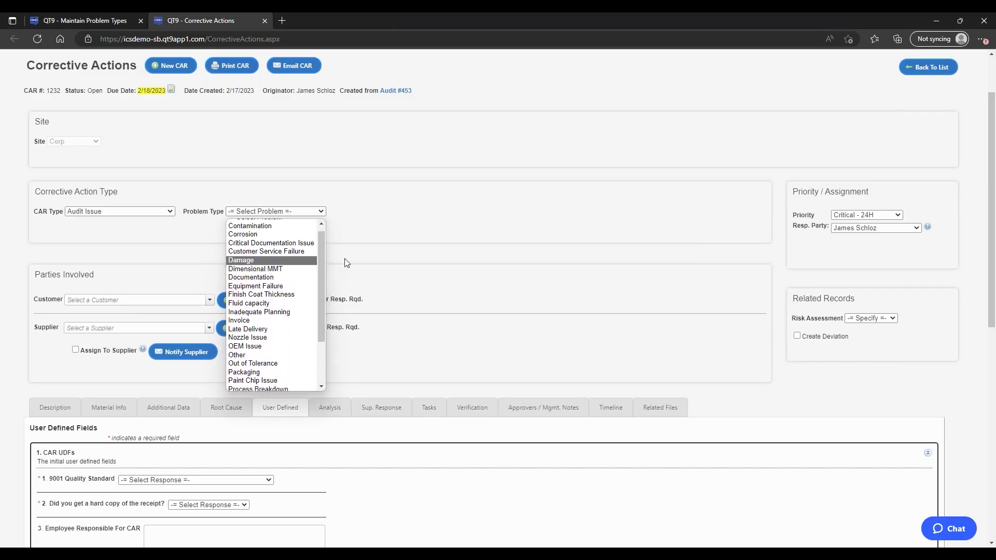
{"action": "left_click", "coordinate": [368, 253]}
{"action": "left_click", "coordinate": [104, 21]}
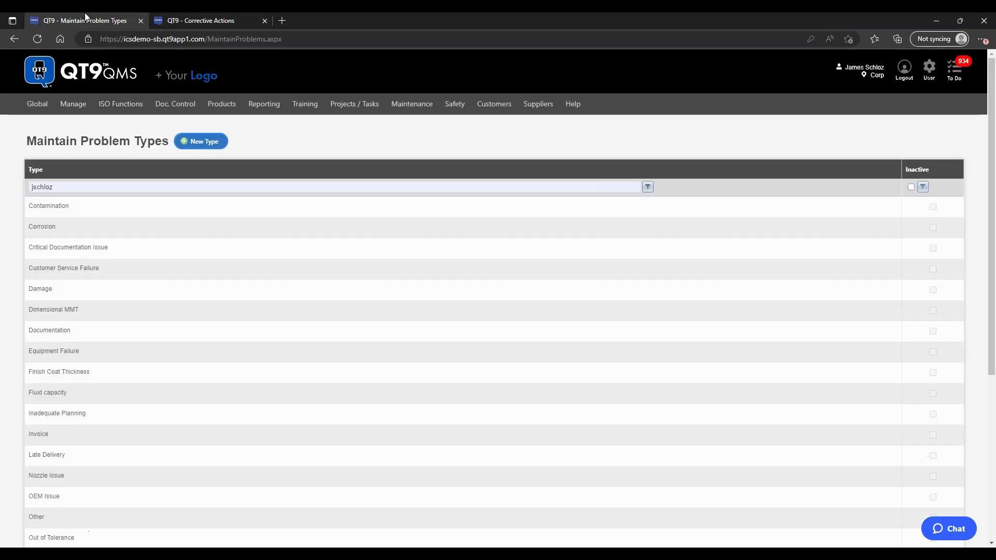
{"action": "left_click", "coordinate": [534, 210]}
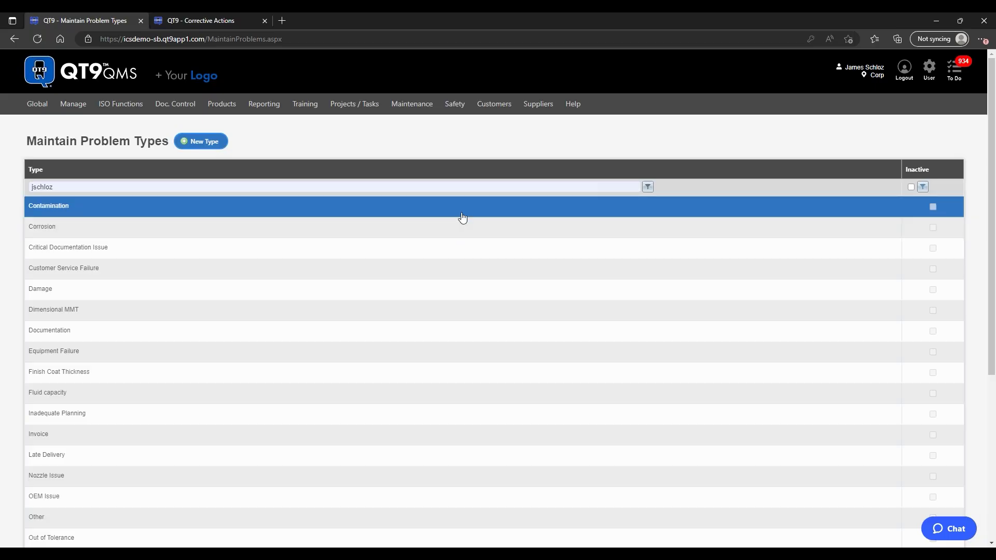
Step: After discarding a new problem type form, mark Dimensional MMT as Inactive and save
{"action": "left_click", "coordinate": [202, 141]}
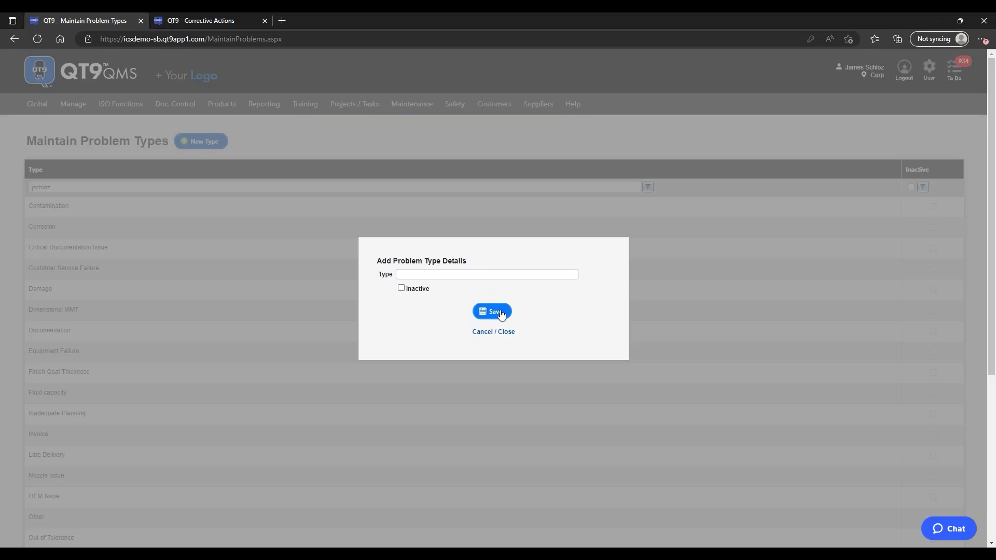
{"action": "left_click", "coordinate": [493, 332]}
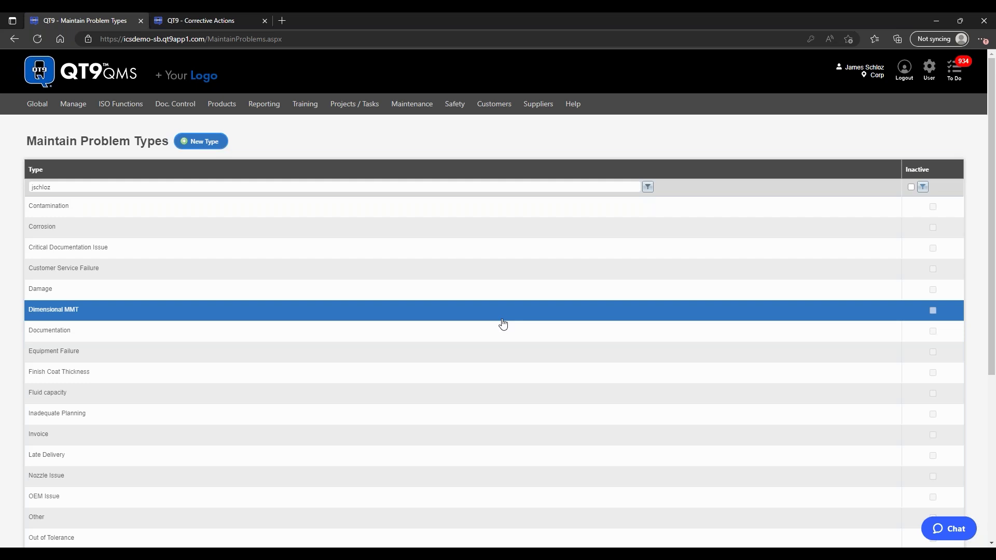
{"action": "left_click", "coordinate": [502, 319]}
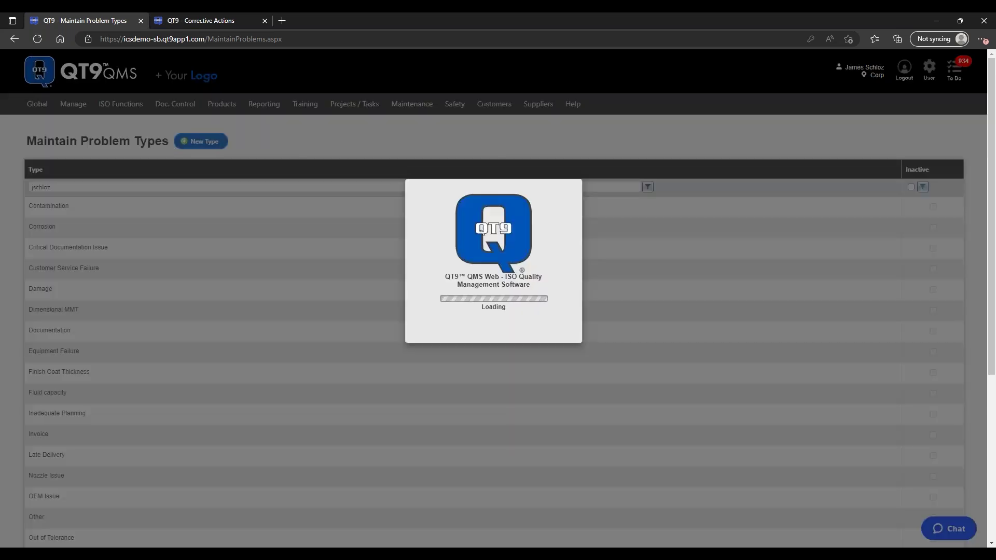
{"action": "left_click", "coordinate": [400, 288]}
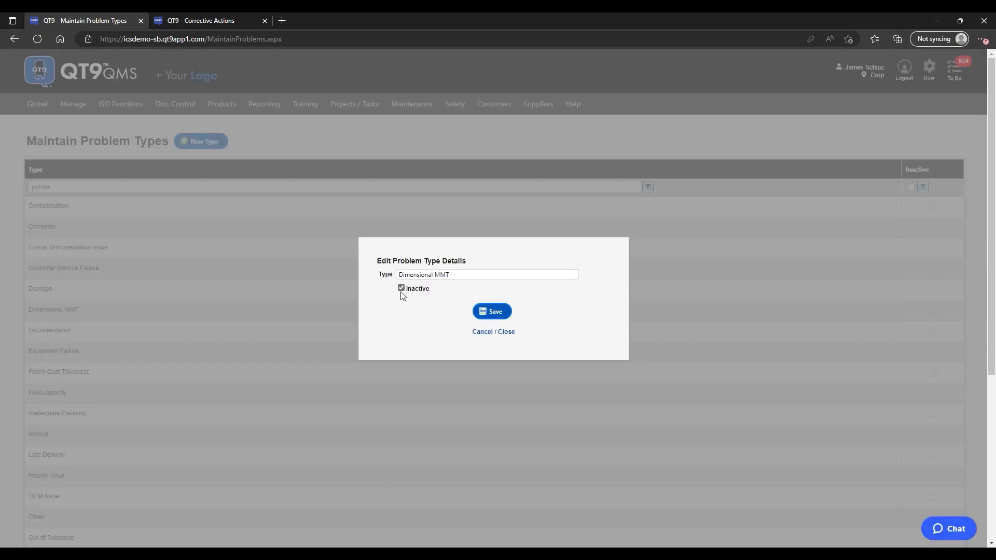
{"action": "left_click", "coordinate": [491, 318]}
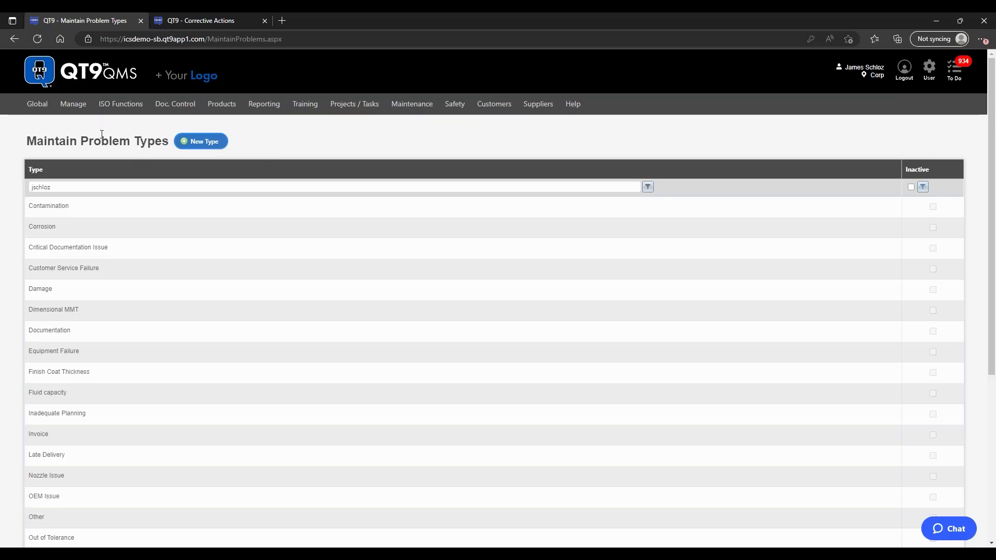
{"action": "mouse_move", "coordinate": [77, 106]}
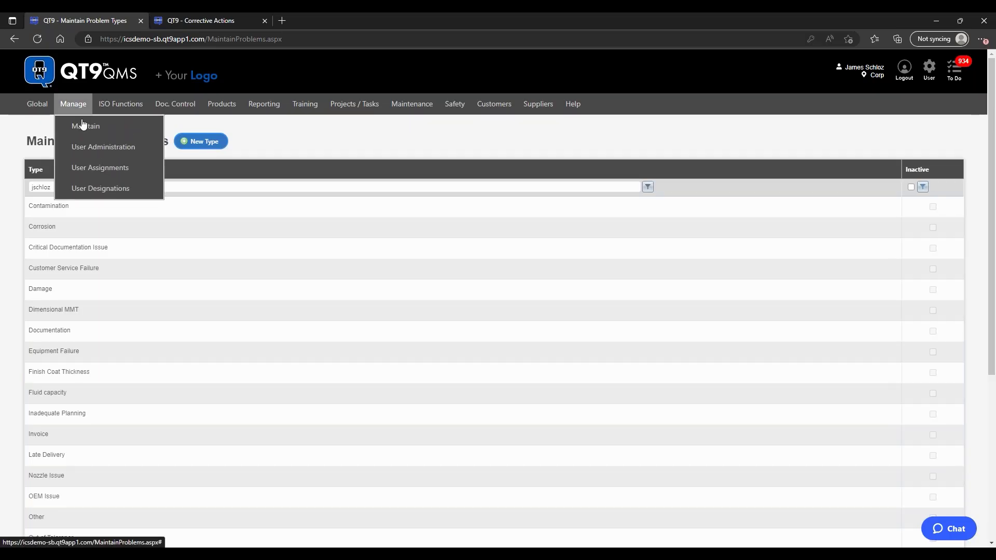
{"action": "mouse_move", "coordinate": [143, 128]}
{"action": "mouse_move", "coordinate": [205, 133]}
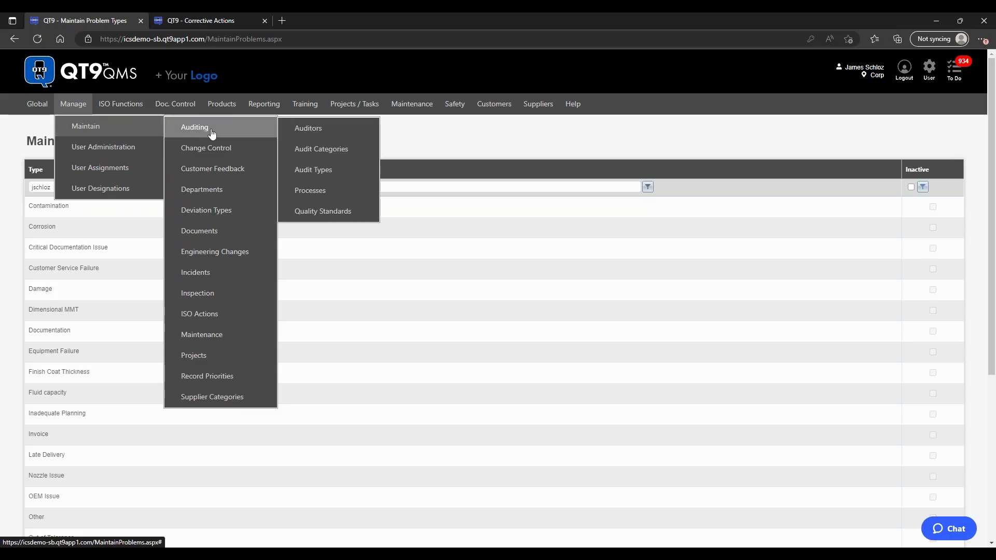
{"action": "mouse_move", "coordinate": [237, 149]}
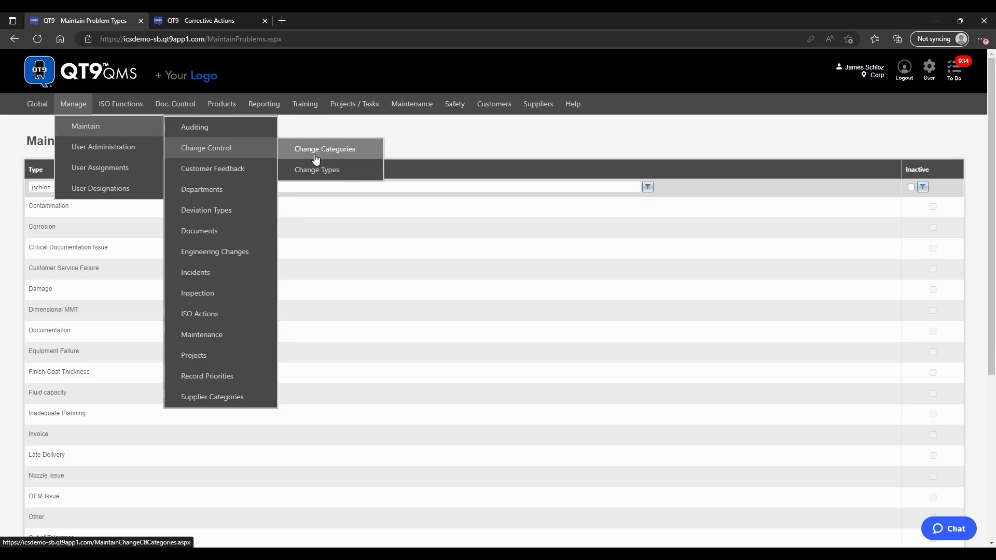
{"action": "mouse_move", "coordinate": [228, 168]}
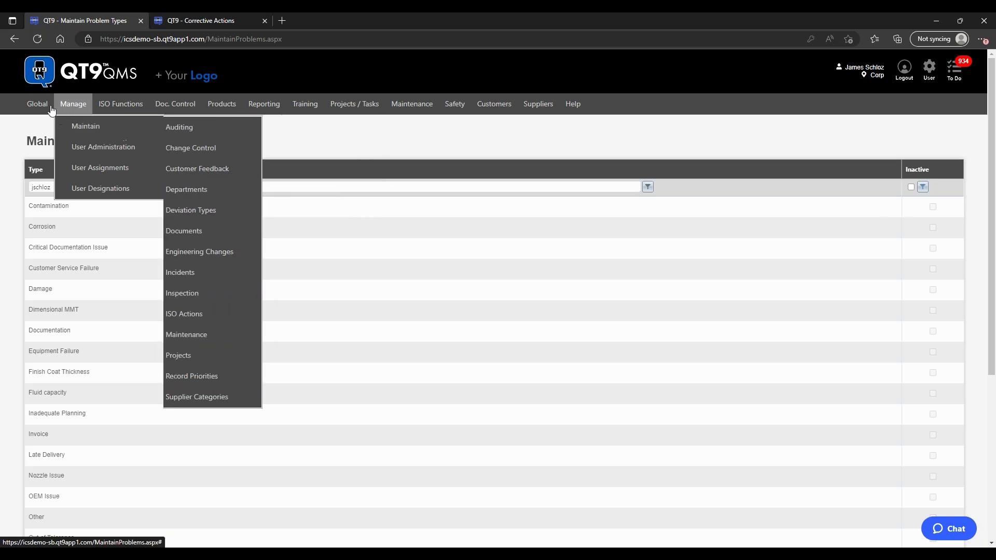
{"action": "mouse_move", "coordinate": [37, 105]}
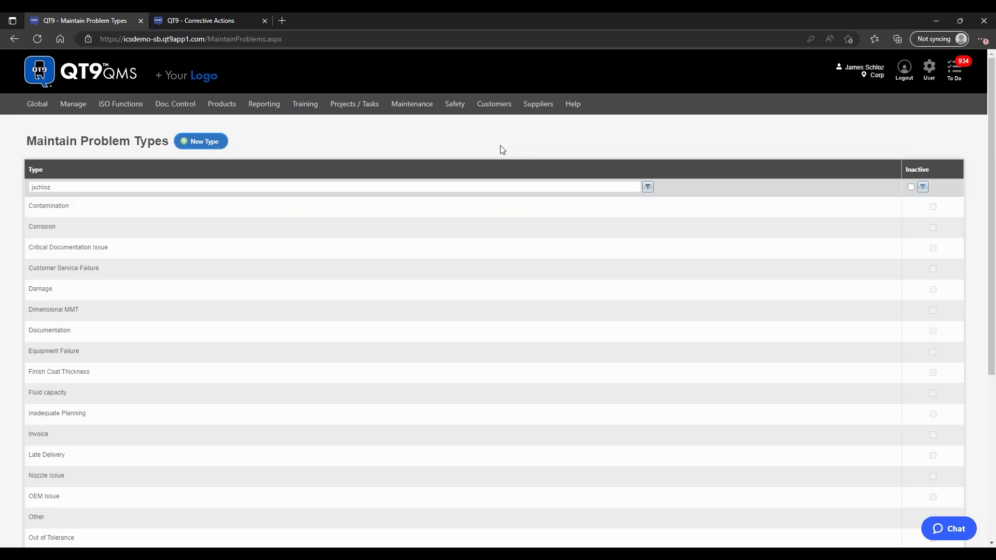
{"action": "mouse_move", "coordinate": [73, 105]}
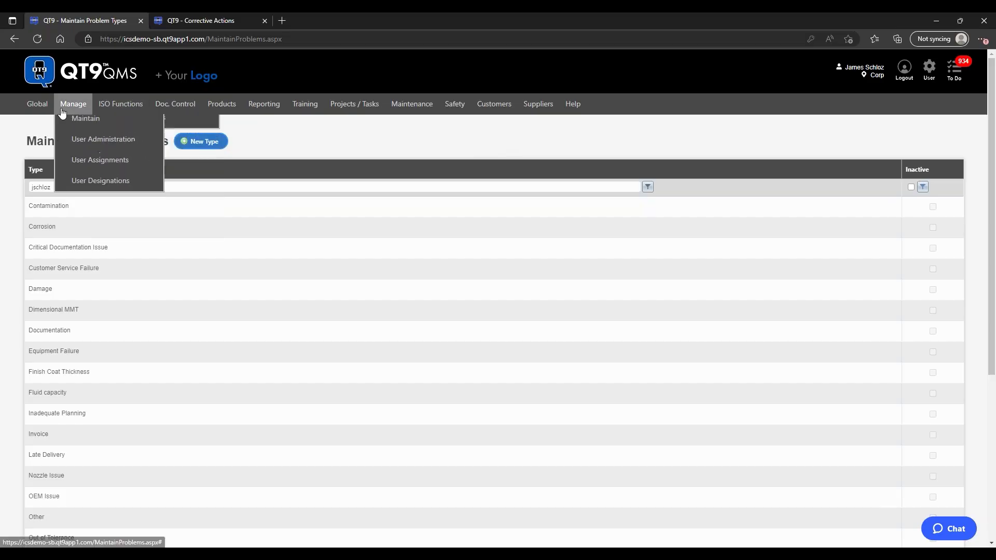
Step: Go to User Administration, start a new user, and clear the prefilled email address
{"action": "left_click", "coordinate": [89, 149]}
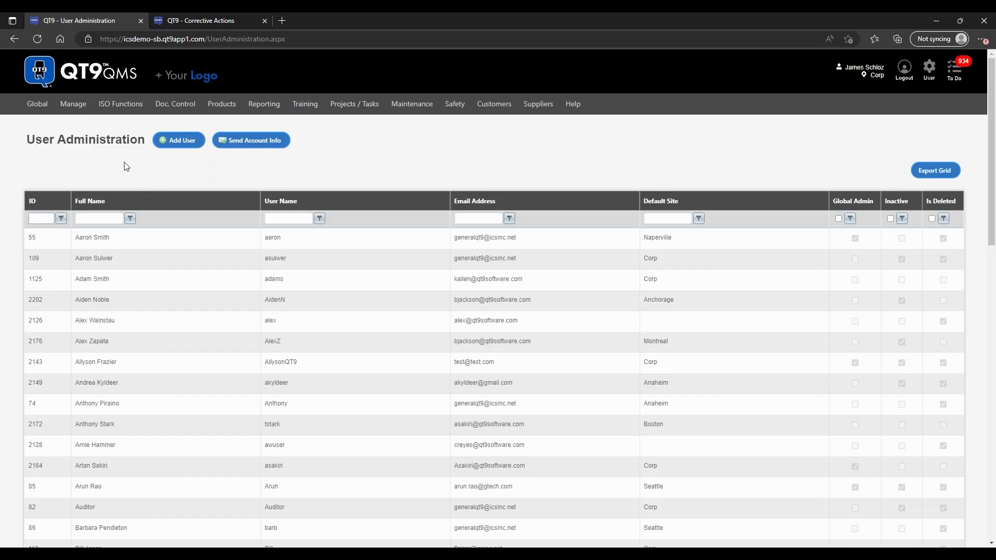
{"action": "mouse_move", "coordinate": [73, 106]}
{"action": "mouse_move", "coordinate": [72, 135]}
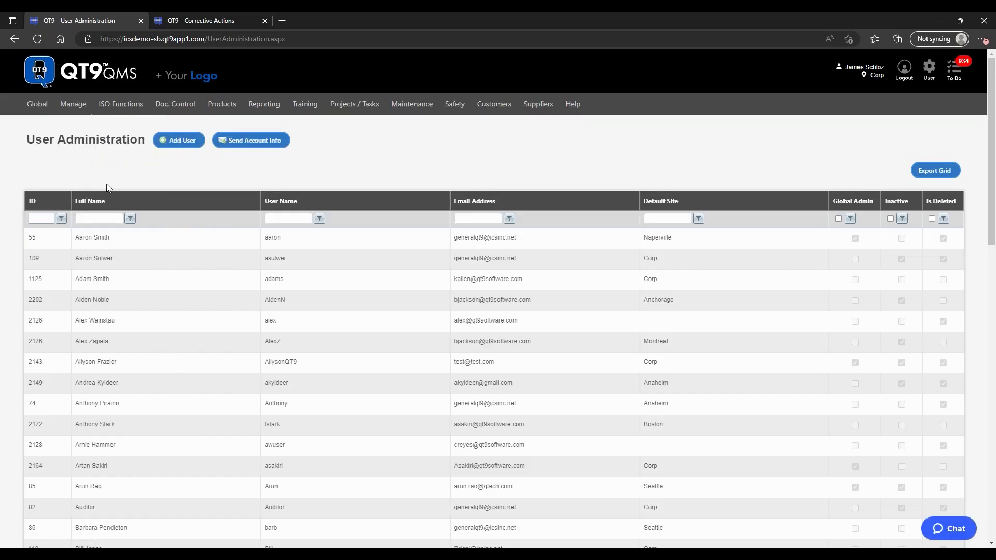
{"action": "left_click", "coordinate": [192, 144]}
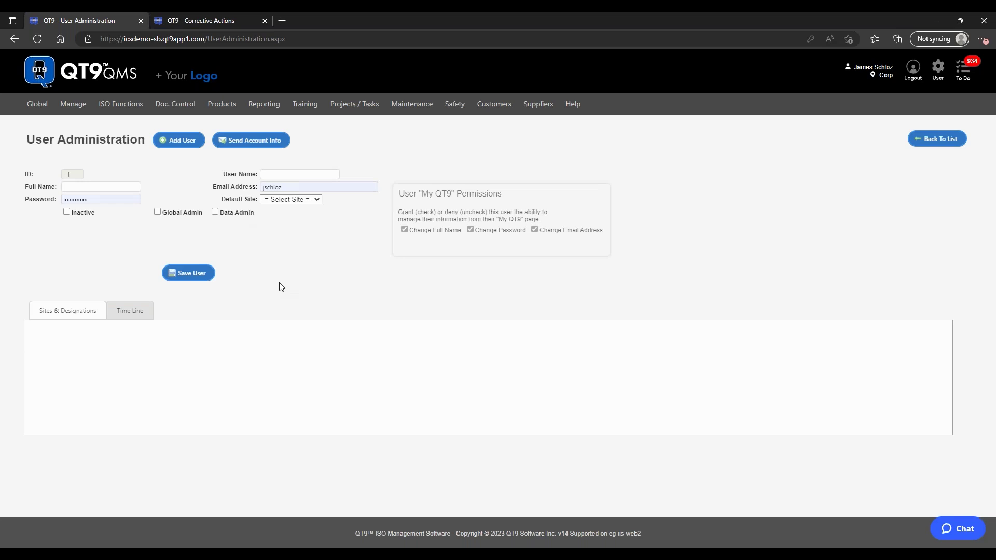
{"action": "left_click", "coordinate": [311, 187]}
{"action": "key", "text": "Delete"}
{"action": "left_click", "coordinate": [119, 233]}
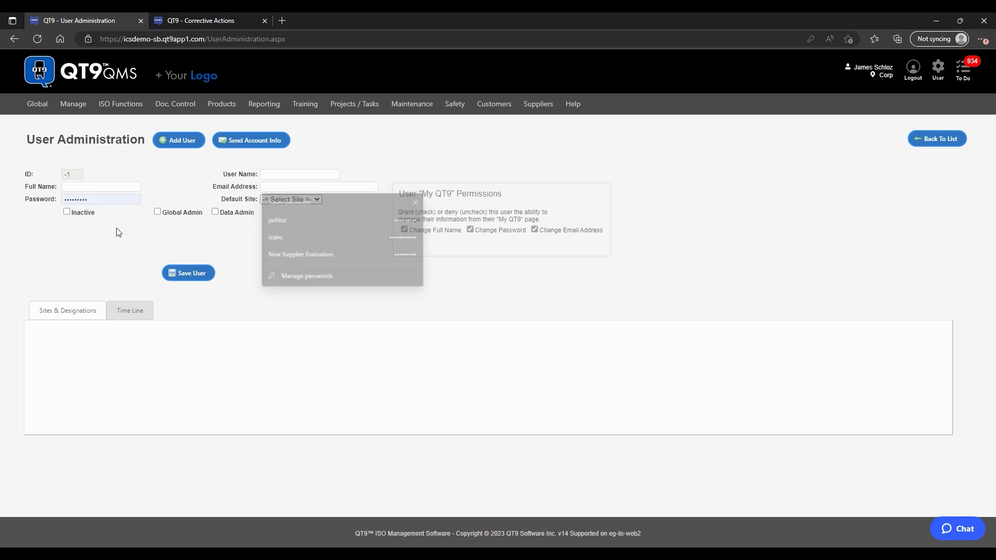
Step: Enter the new user's full name, email address, user name and password
{"action": "left_click", "coordinate": [93, 186]}
{"action": "type", "text": "Jim Smith"}
{"action": "key", "text": "Tab"}
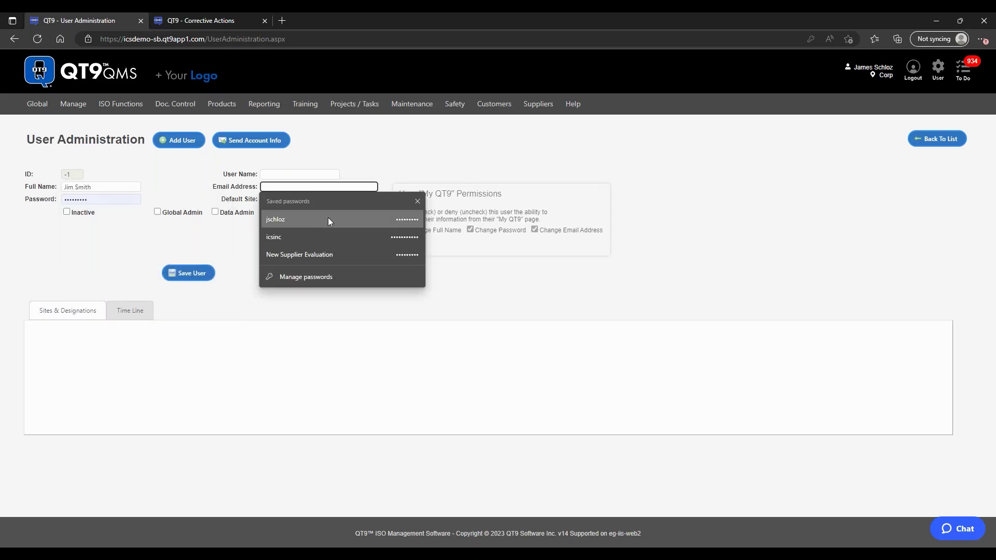
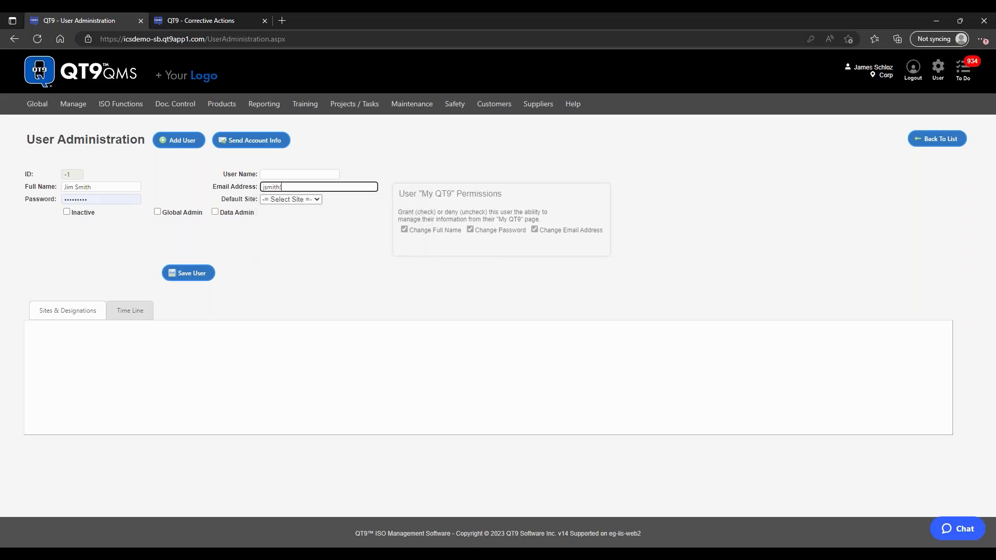
{"action": "left_click", "coordinate": [304, 173]}
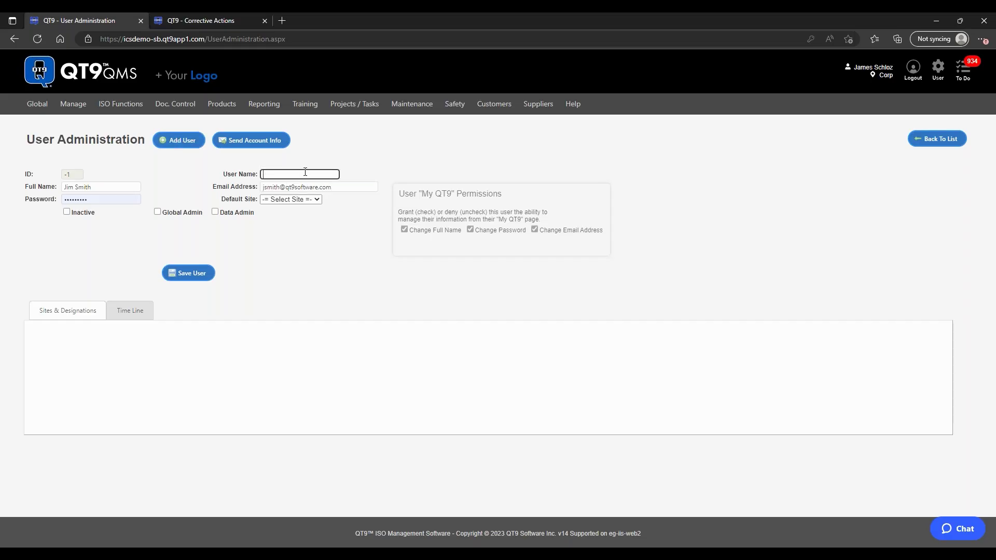
{"action": "type", "text": "Jsmiut"}
{"action": "left_click", "coordinate": [42, 199]}
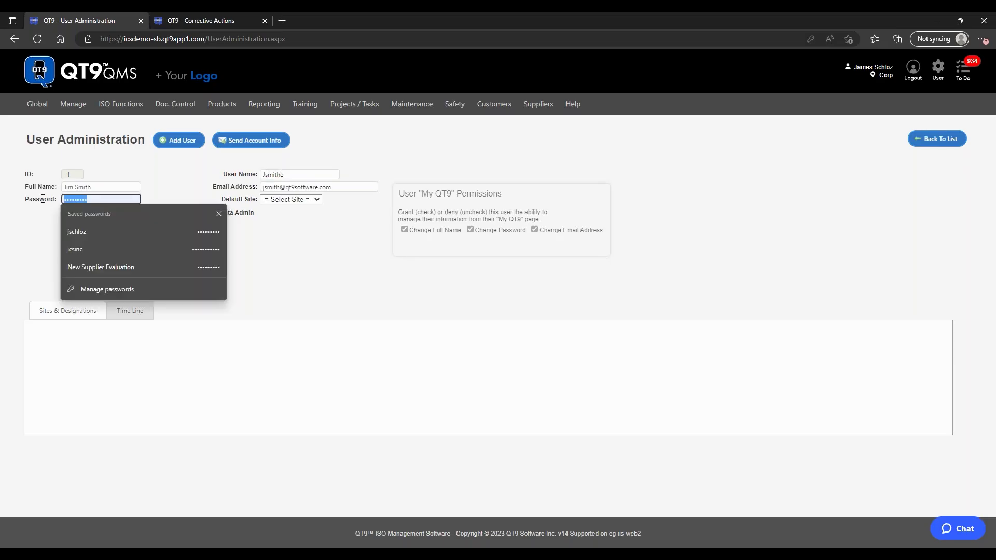
{"action": "type", "text": "pa"}
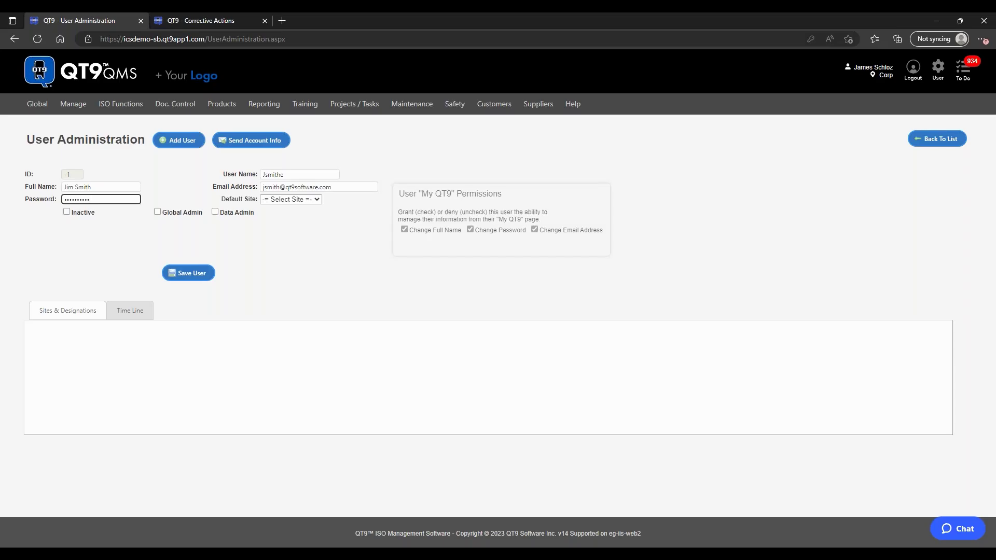
Step: Choose Corp as the default site and try saving the user
{"action": "left_click", "coordinate": [295, 199]}
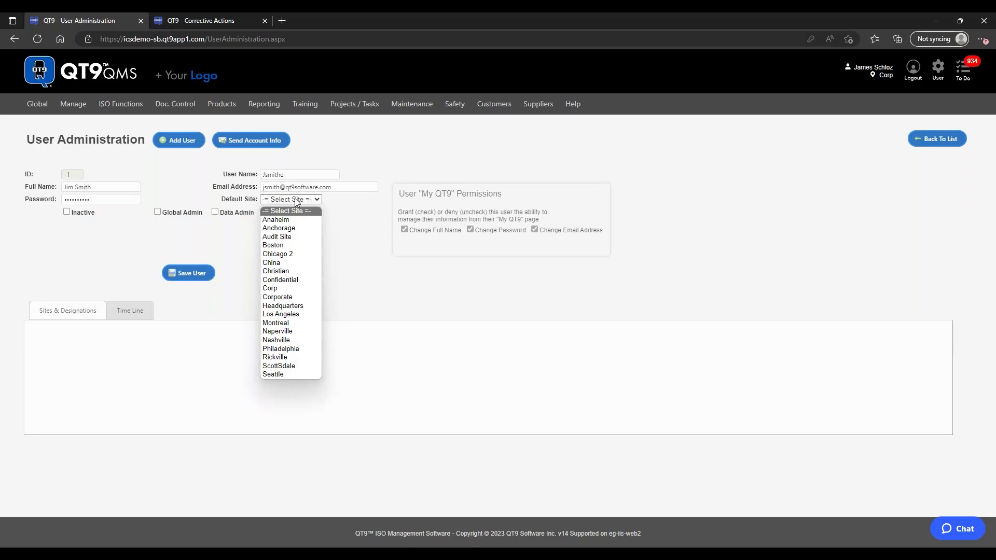
{"action": "left_click", "coordinate": [275, 288]}
{"action": "left_click", "coordinate": [315, 200]}
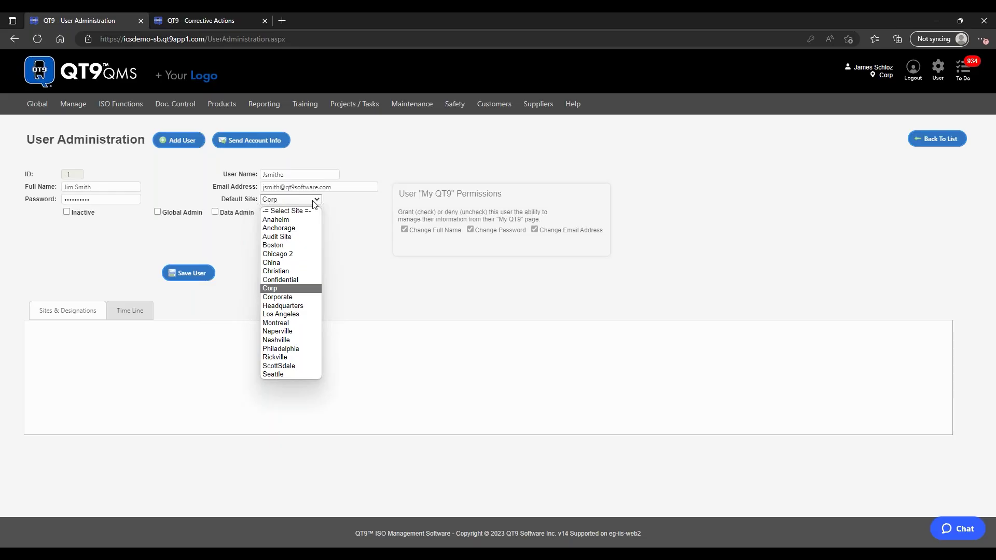
{"action": "left_click", "coordinate": [204, 240]}
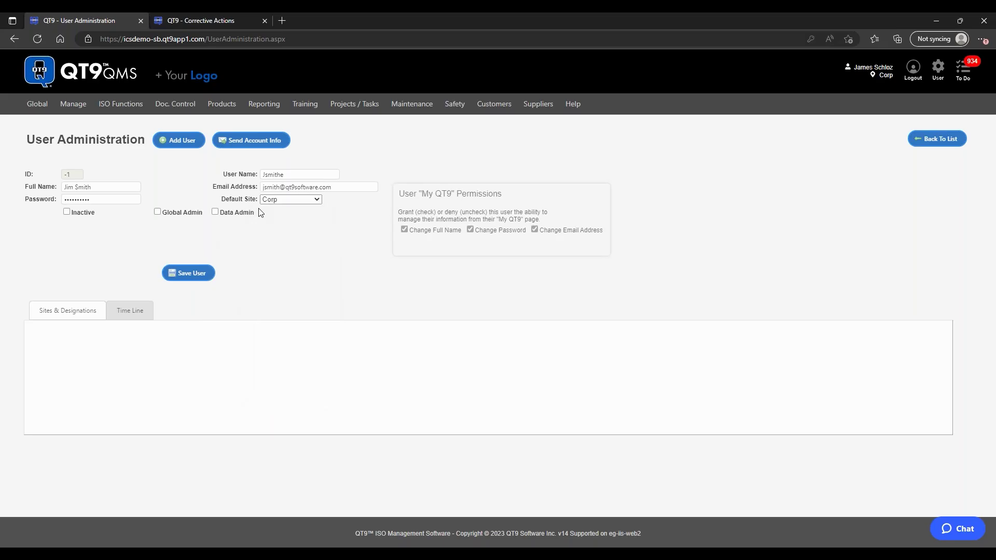
{"action": "left_click", "coordinate": [191, 277]}
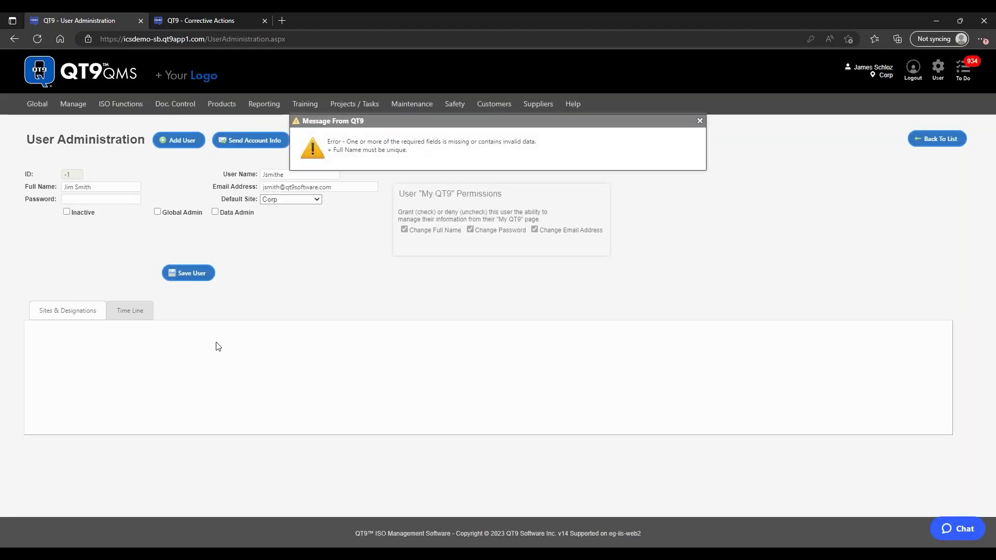
Step: Append 'es' to the full name, retry saving, then go back to the user list
{"action": "left_click", "coordinate": [699, 121]}
{"action": "type", "text": "es"}
{"action": "left_click", "coordinate": [190, 276]}
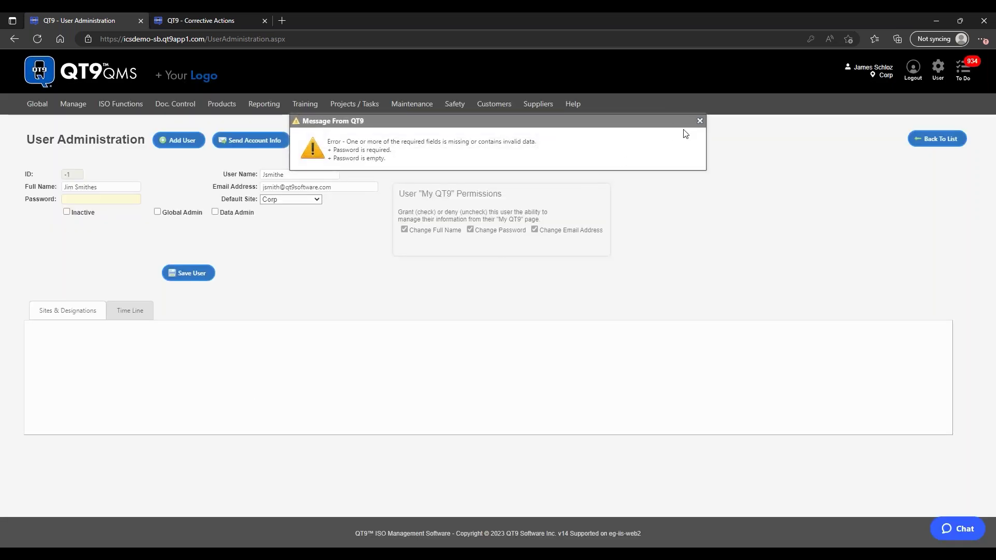
{"action": "left_click", "coordinate": [700, 120]}
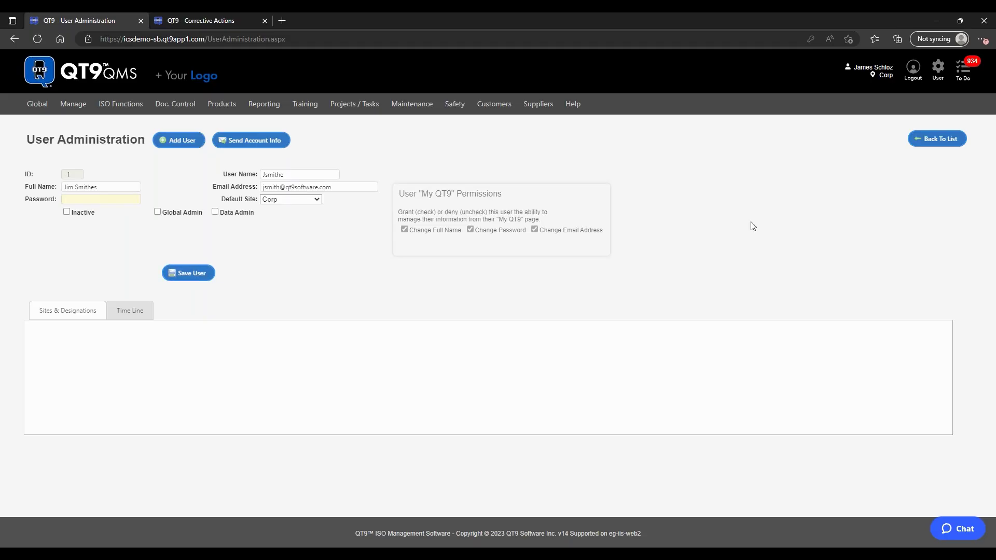
{"action": "left_click", "coordinate": [931, 139]}
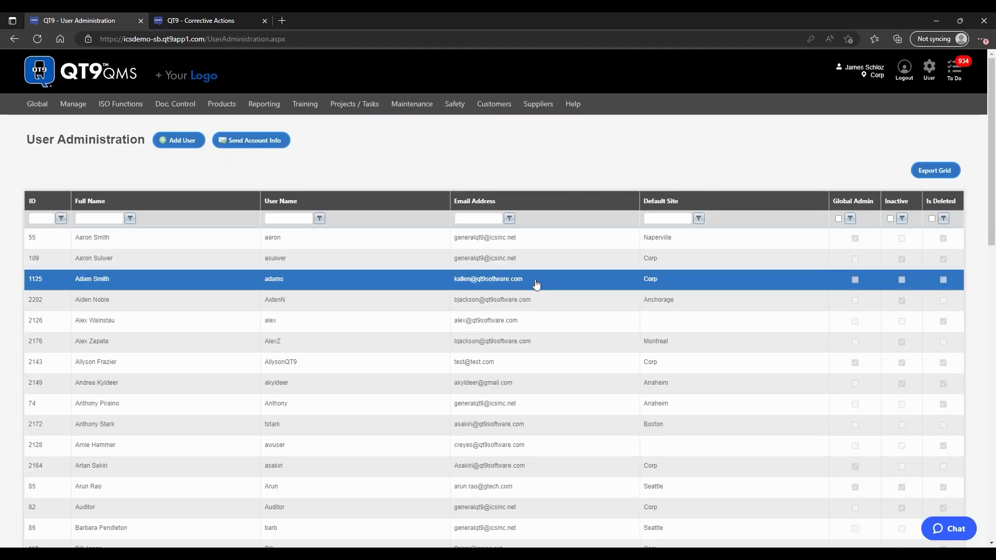
Step: Open the third user's record and tick Global Admin
{"action": "left_click", "coordinate": [536, 283]}
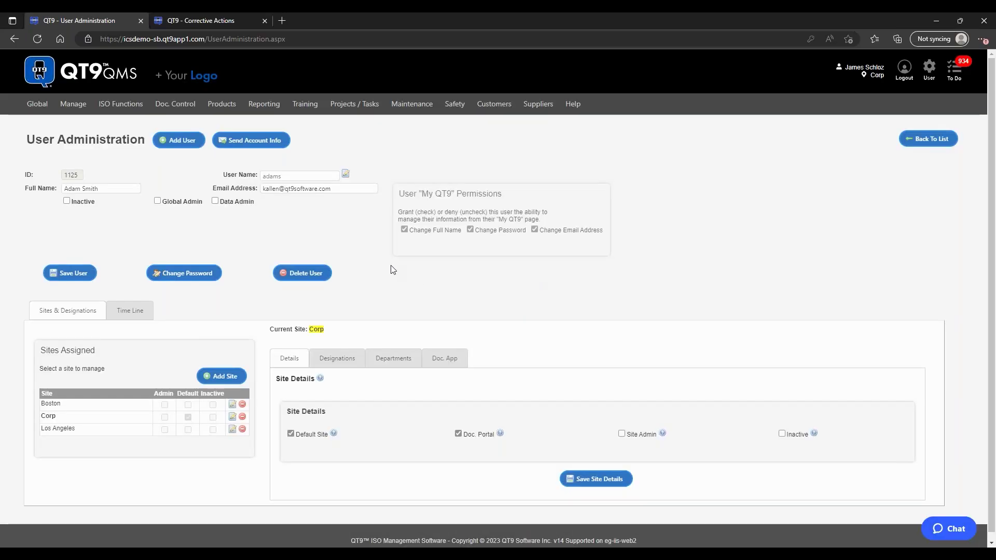
{"action": "scroll", "coordinate": [377, 275], "scroll_direction": "down", "scroll_amount": 1}
{"action": "scroll", "coordinate": [377, 275], "scroll_direction": "up", "scroll_amount": 1}
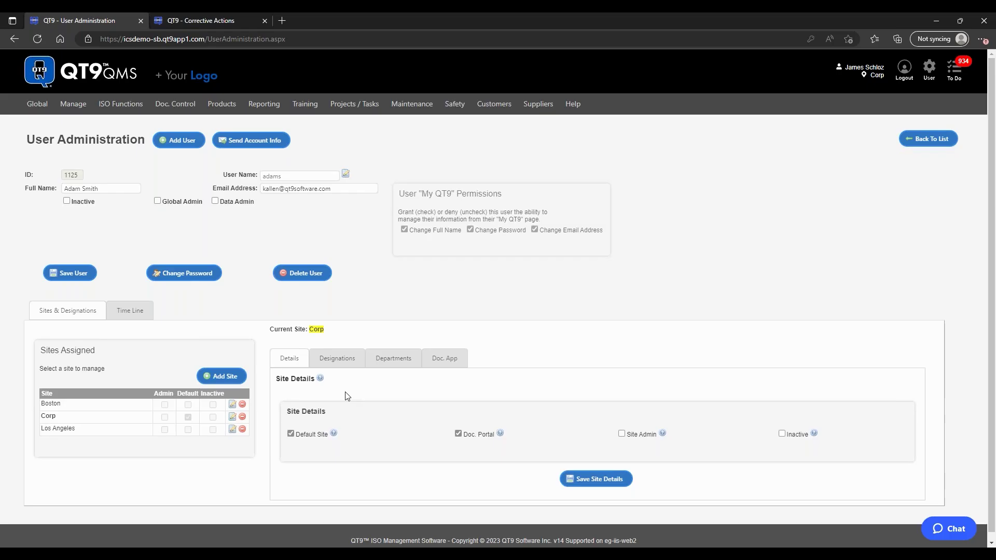
{"action": "left_click", "coordinate": [158, 203]}
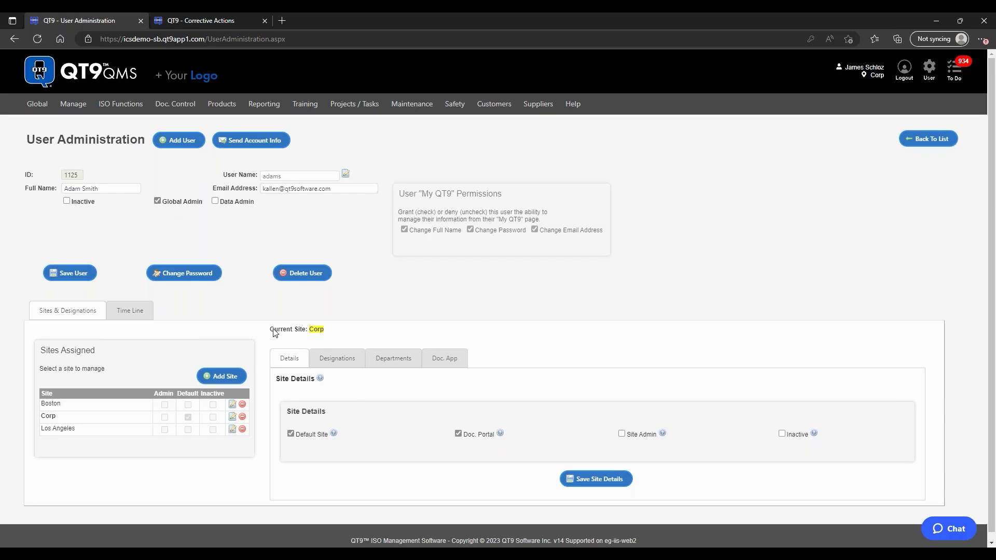
Step: Review the user's site designations, then uncheck Global Admin
{"action": "left_click", "coordinate": [334, 365]}
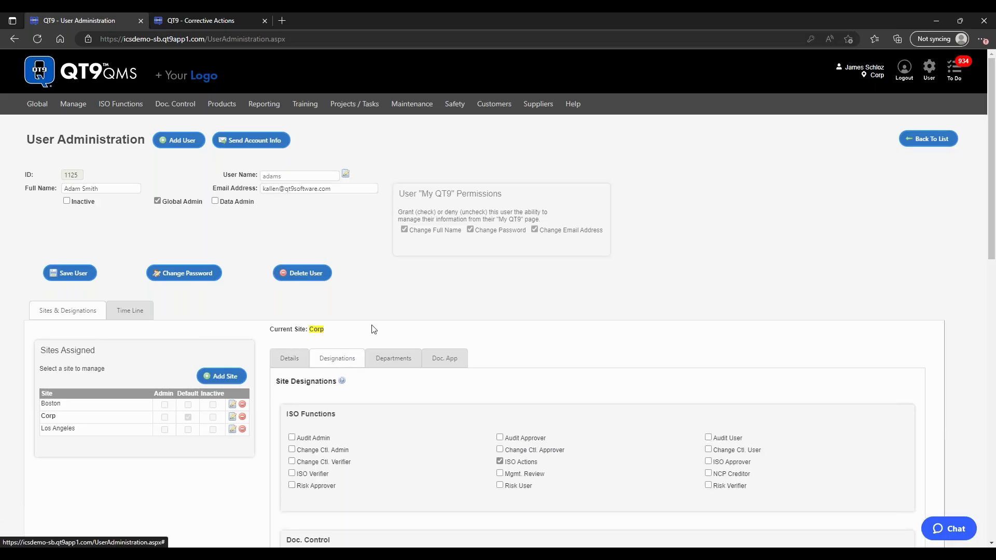
{"action": "scroll", "coordinate": [336, 365], "scroll_direction": "down", "scroll_amount": 2}
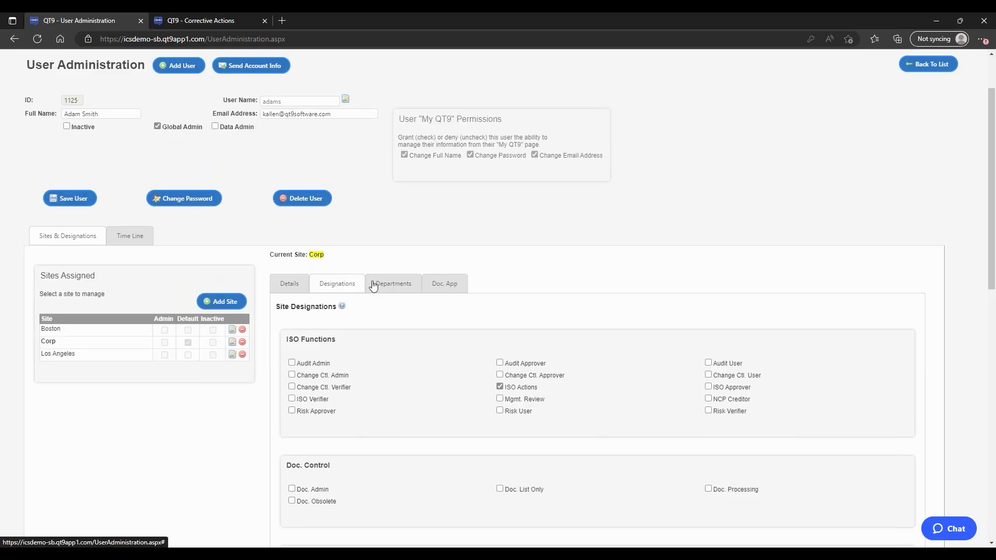
{"action": "scroll", "coordinate": [536, 338], "scroll_direction": "down", "scroll_amount": 2}
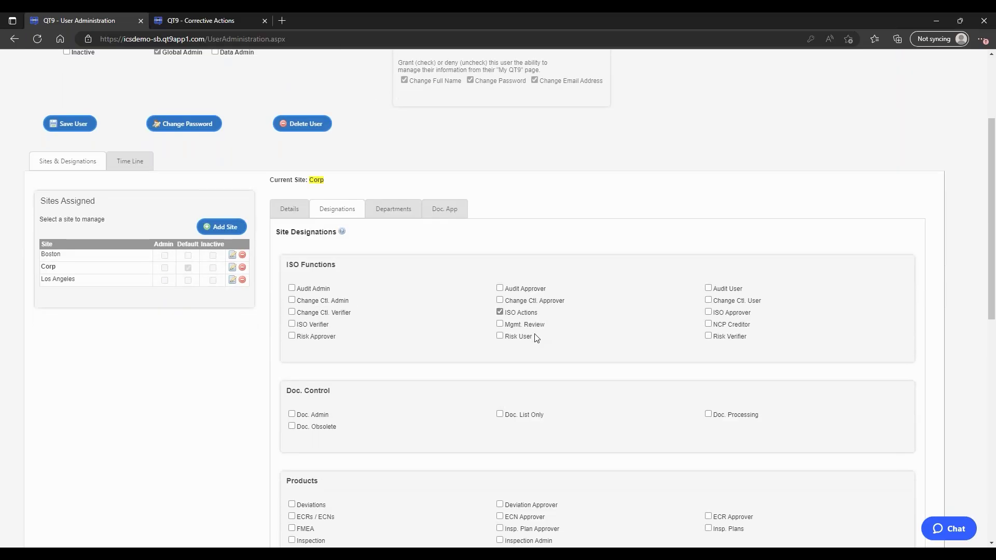
{"action": "scroll", "coordinate": [536, 338], "scroll_direction": "up", "scroll_amount": 2}
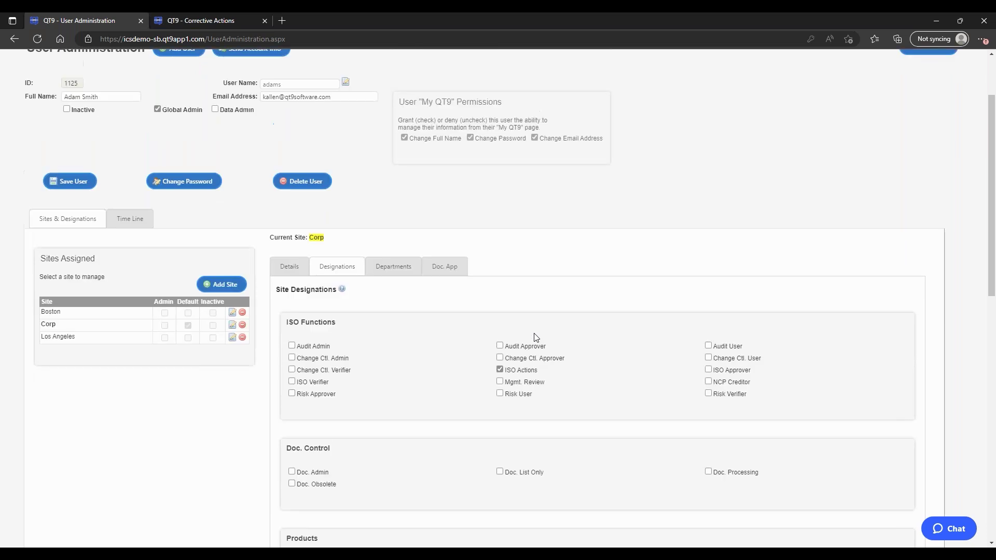
{"action": "left_click", "coordinate": [158, 127]}
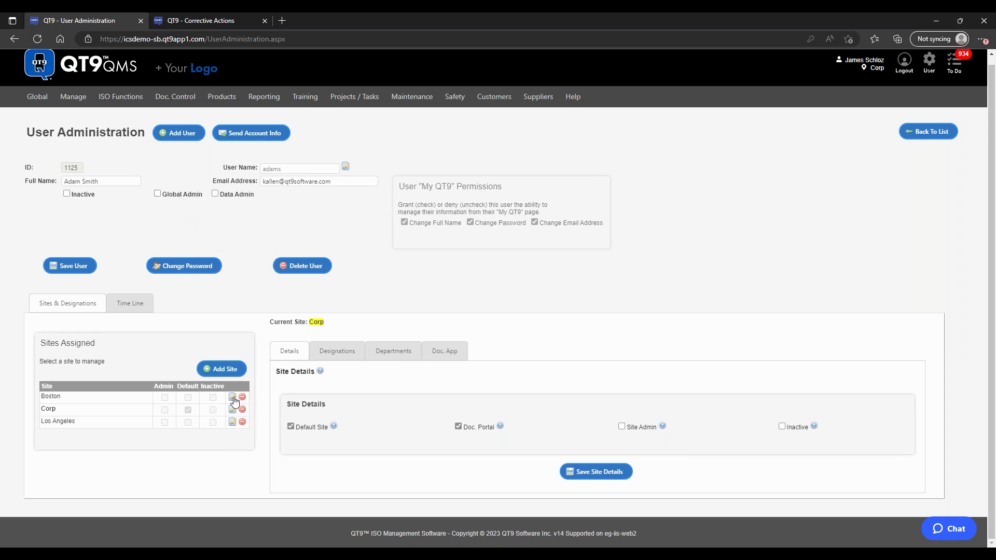
Step: Review the Corp designations, then switch to the user's Boston site settings
{"action": "left_click", "coordinate": [336, 358]}
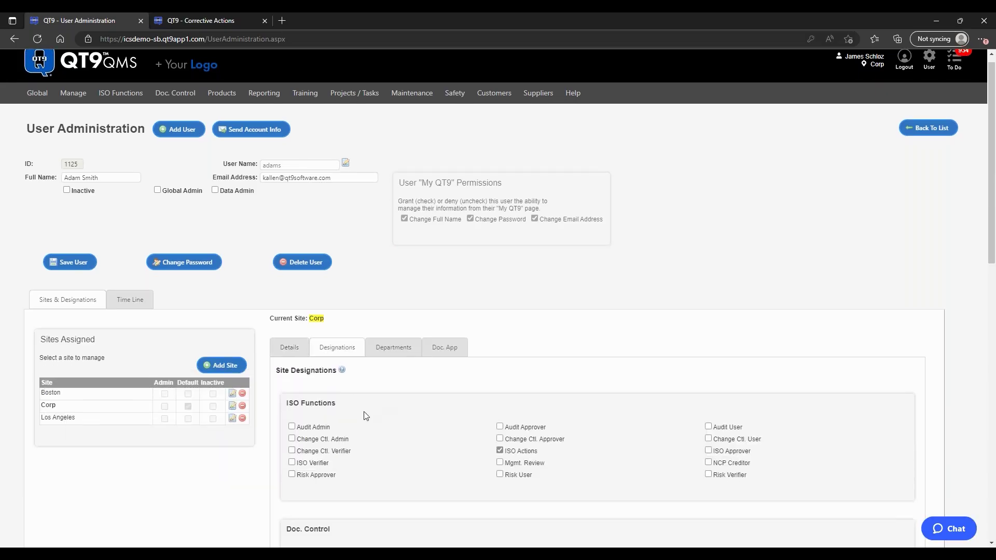
{"action": "scroll", "coordinate": [363, 413], "scroll_direction": "down", "scroll_amount": 1}
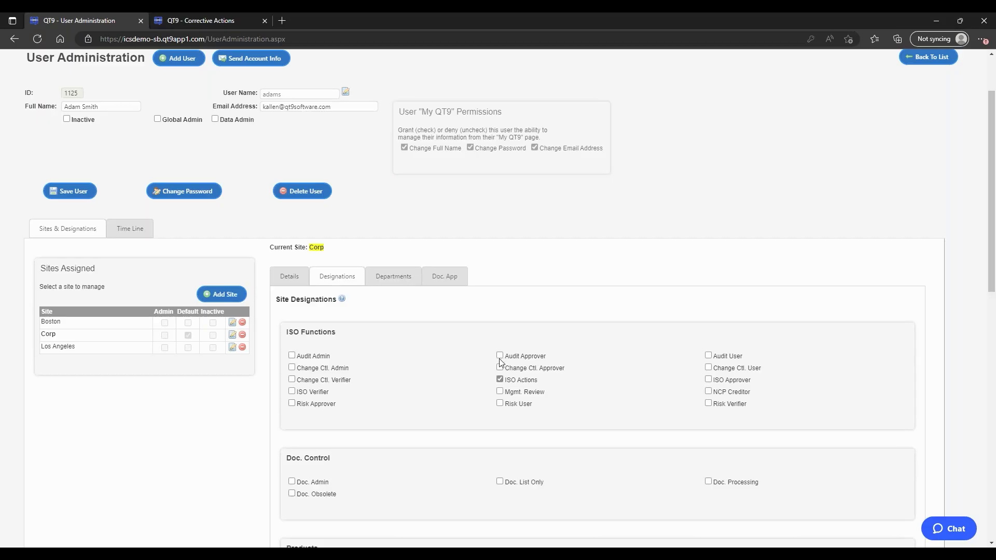
{"action": "scroll", "coordinate": [499, 362], "scroll_direction": "down", "scroll_amount": 1}
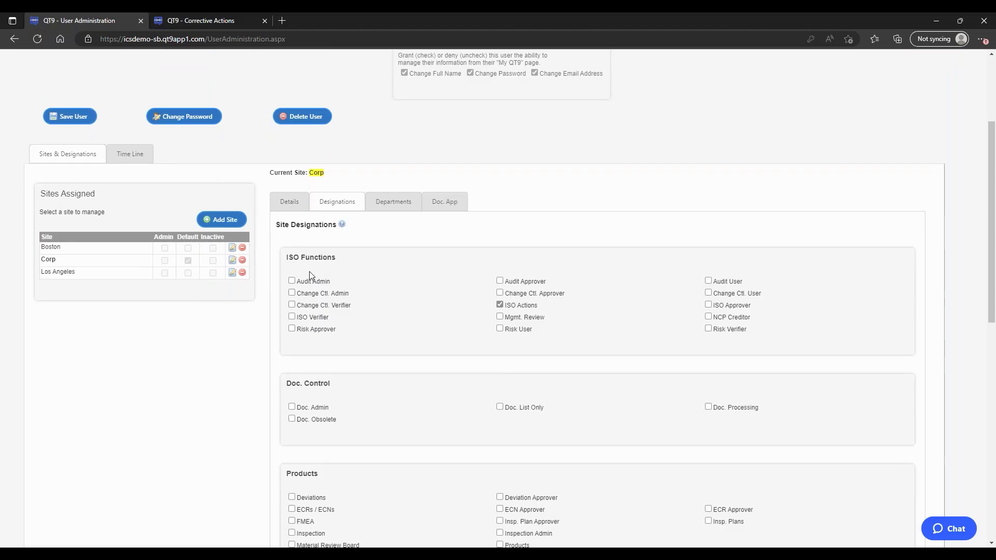
{"action": "left_click", "coordinate": [232, 249]}
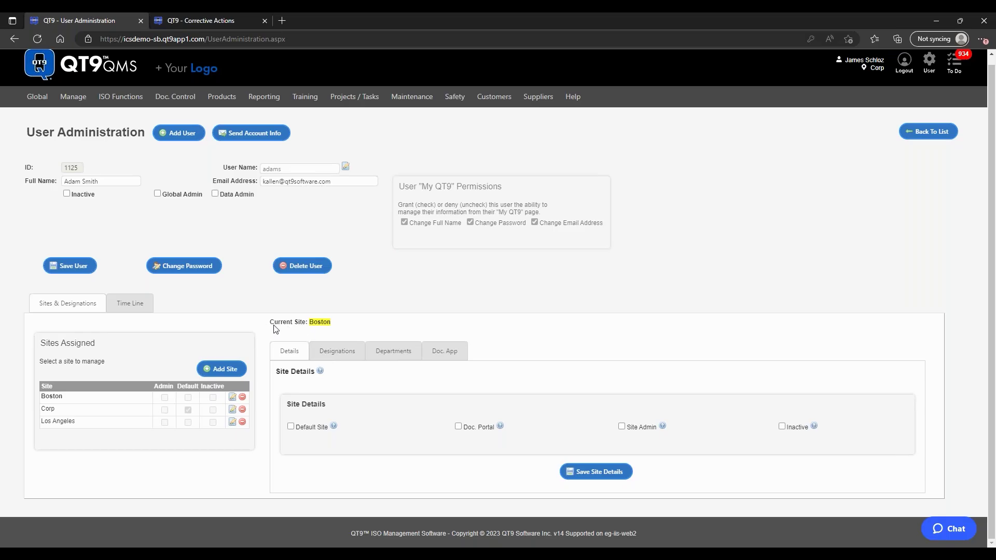
Step: For Boston, swap Doc. Processing for Doc. List Only and save the site designations
{"action": "left_click", "coordinate": [340, 350]}
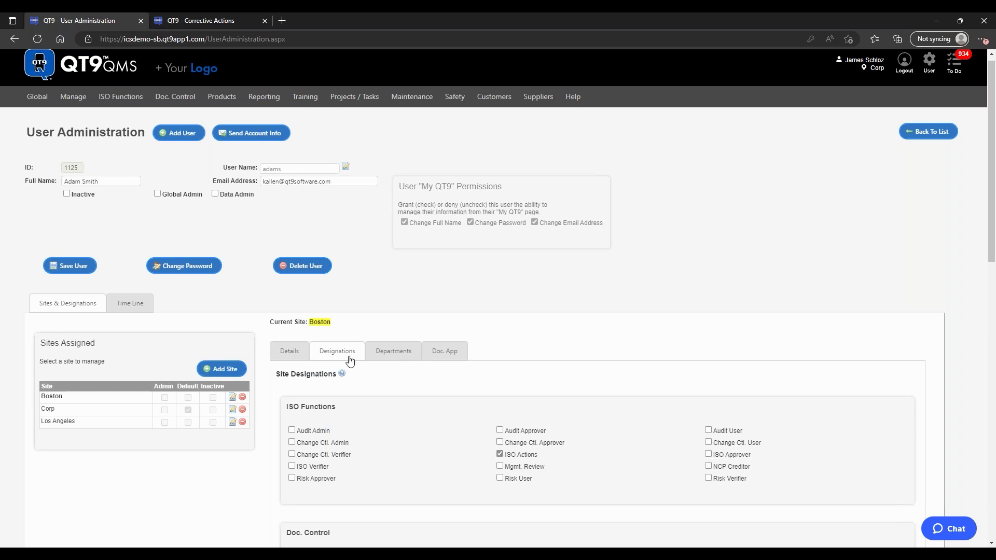
{"action": "scroll", "coordinate": [362, 371], "scroll_direction": "down", "scroll_amount": 3}
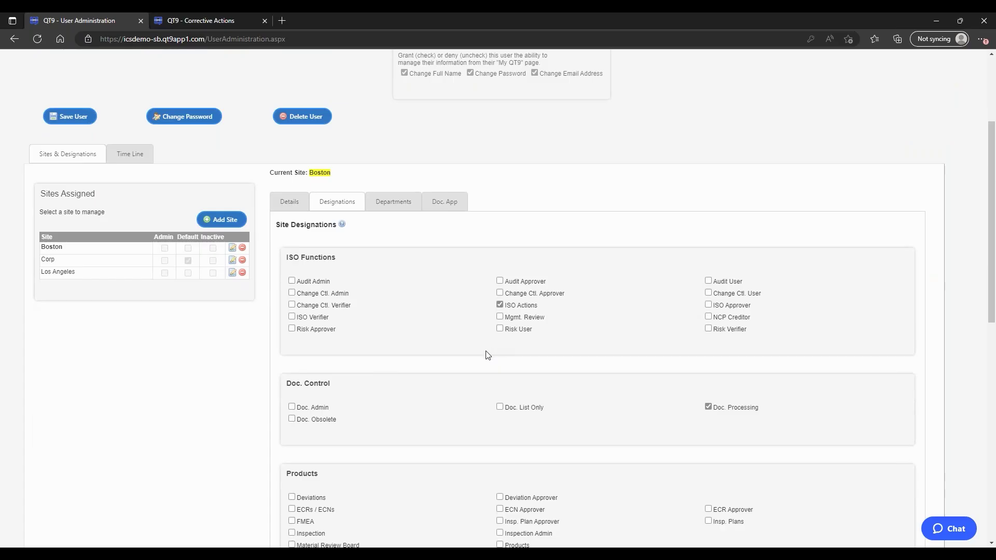
{"action": "scroll", "coordinate": [441, 370], "scroll_direction": "up", "scroll_amount": 2}
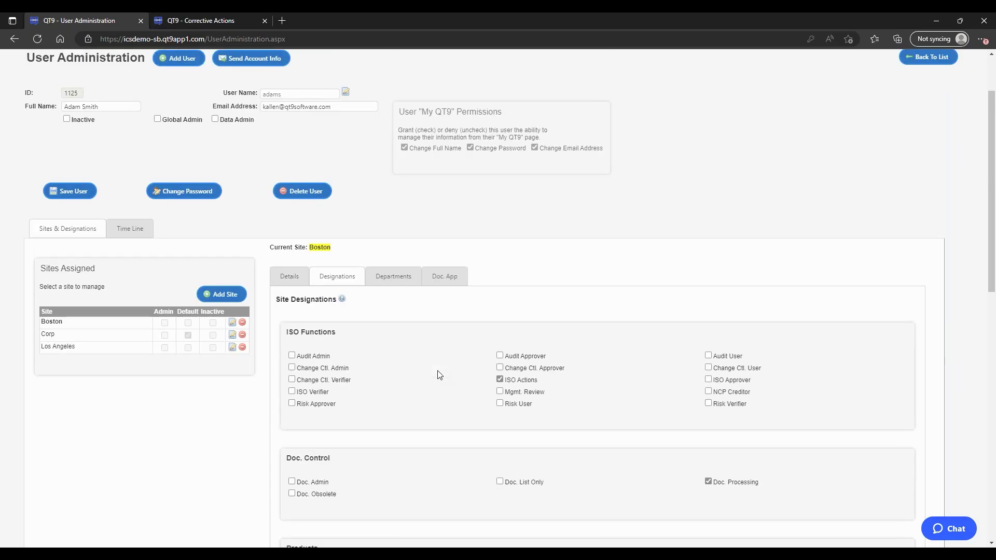
{"action": "scroll", "coordinate": [551, 422], "scroll_direction": "down", "scroll_amount": 2}
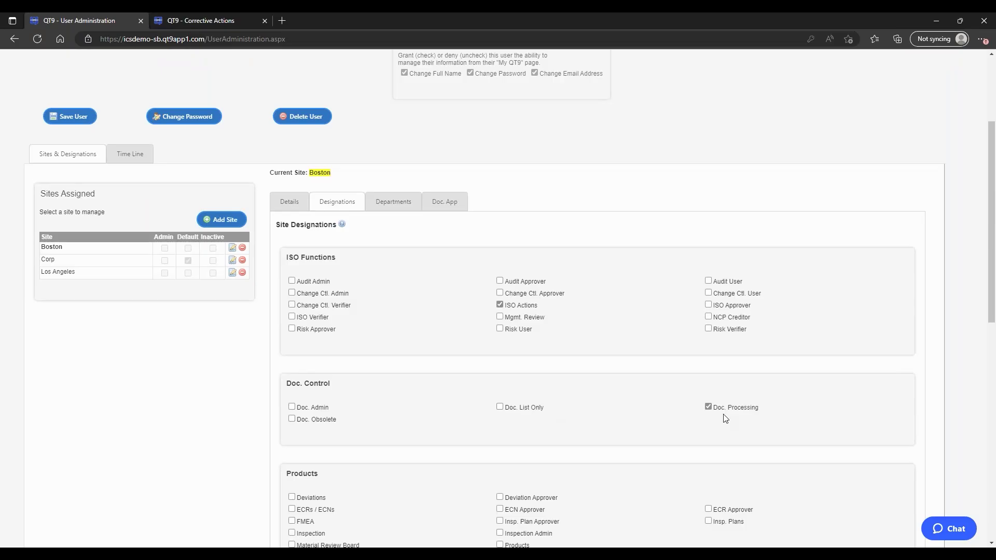
{"action": "left_click", "coordinate": [709, 408]}
{"action": "left_click", "coordinate": [500, 408]}
{"action": "scroll", "coordinate": [596, 389], "scroll_direction": "down", "scroll_amount": 6}
{"action": "scroll", "coordinate": [595, 390], "scroll_direction": "down", "scroll_amount": 8}
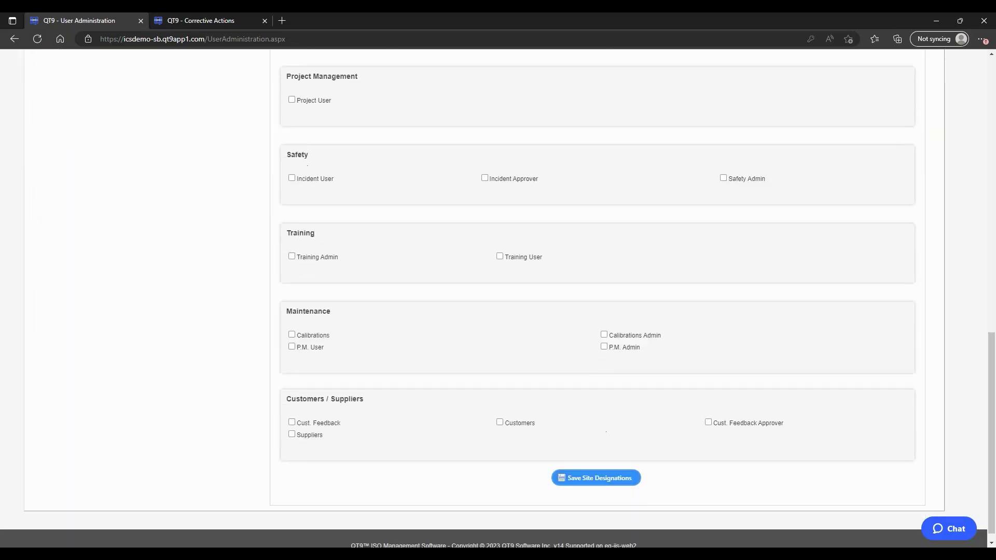
{"action": "left_click", "coordinate": [591, 479]}
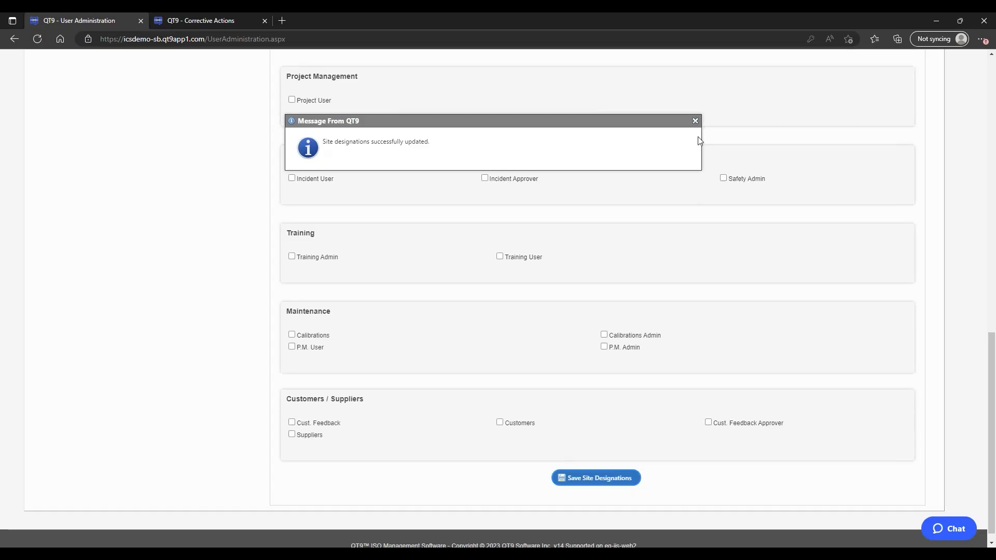
{"action": "scroll", "coordinate": [542, 314], "scroll_direction": "up", "scroll_amount": 10}
{"action": "scroll", "coordinate": [542, 314], "scroll_direction": "up", "scroll_amount": 2}
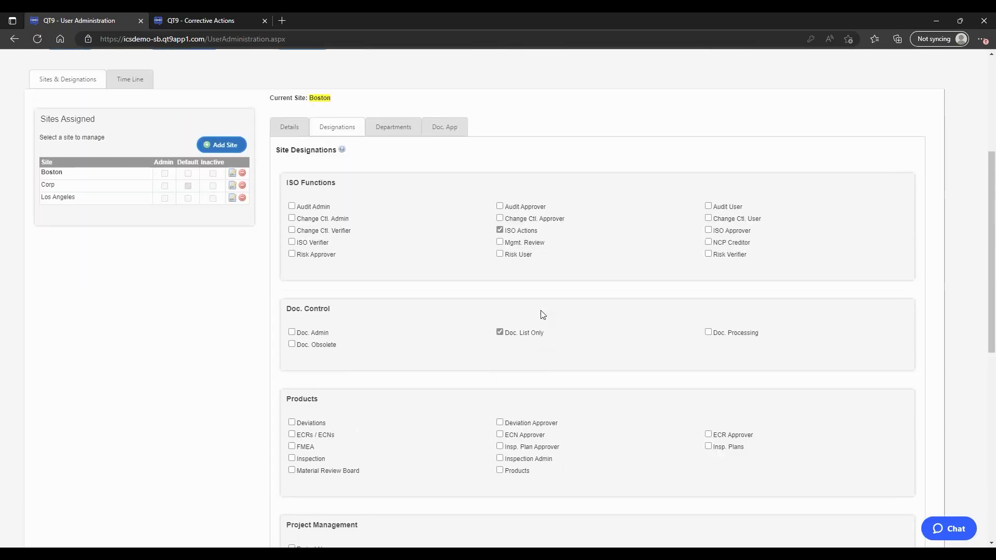
Step: Open the Corp site designations, check Doc. Admin, and save them
{"action": "left_click", "coordinate": [233, 188]}
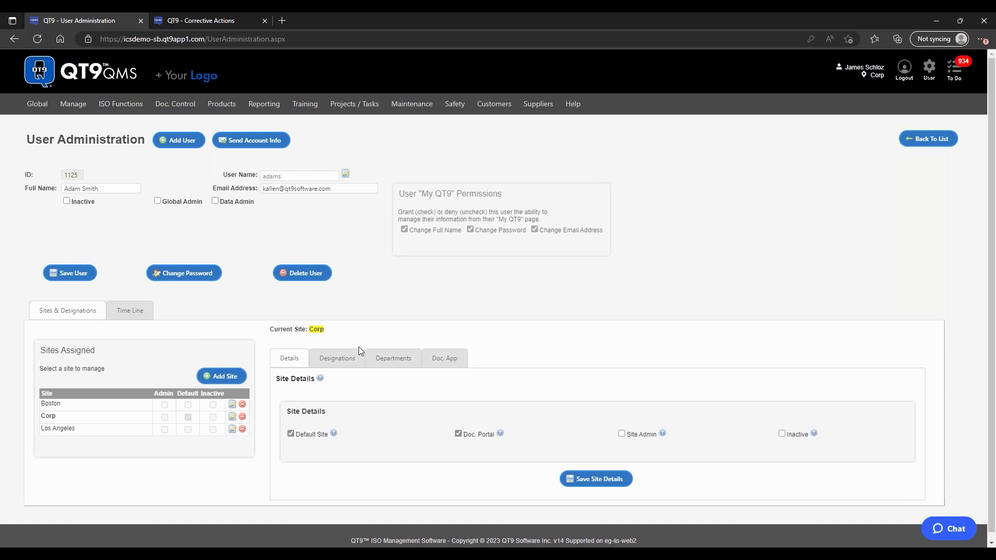
{"action": "left_click", "coordinate": [353, 363]}
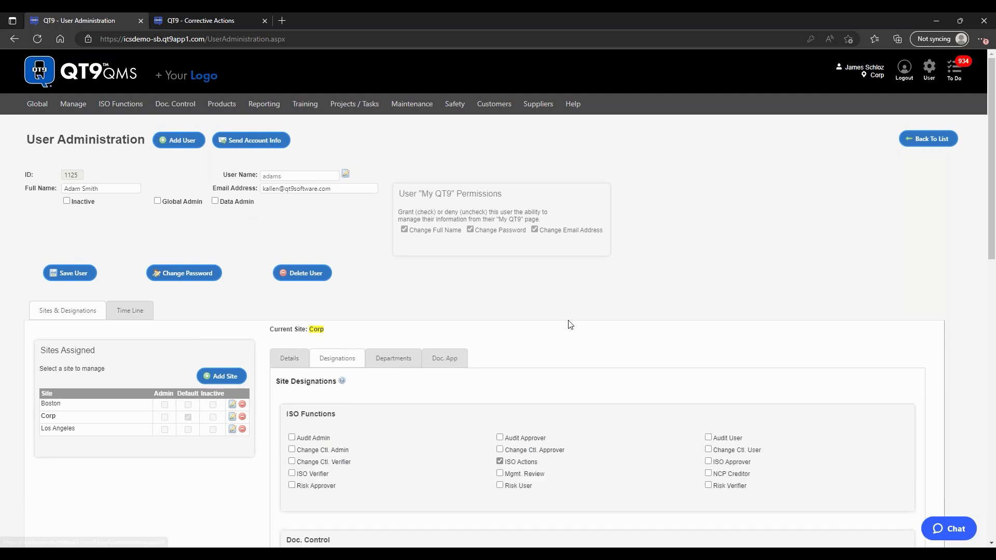
{"action": "scroll", "coordinate": [570, 325], "scroll_direction": "down", "scroll_amount": 3}
{"action": "scroll", "coordinate": [570, 325], "scroll_direction": "down", "scroll_amount": 2}
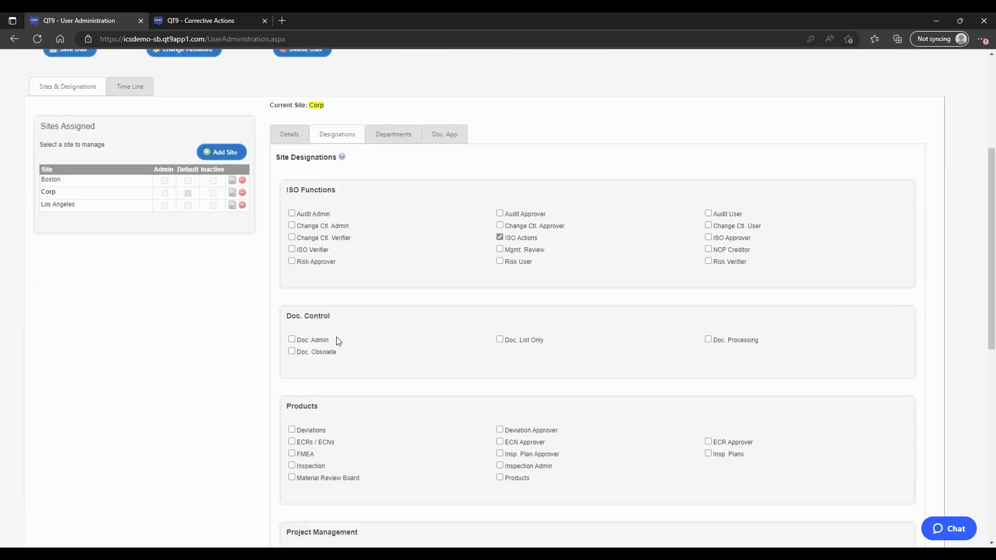
{"action": "left_click", "coordinate": [291, 340]}
{"action": "scroll", "coordinate": [551, 359], "scroll_direction": "down", "scroll_amount": 9}
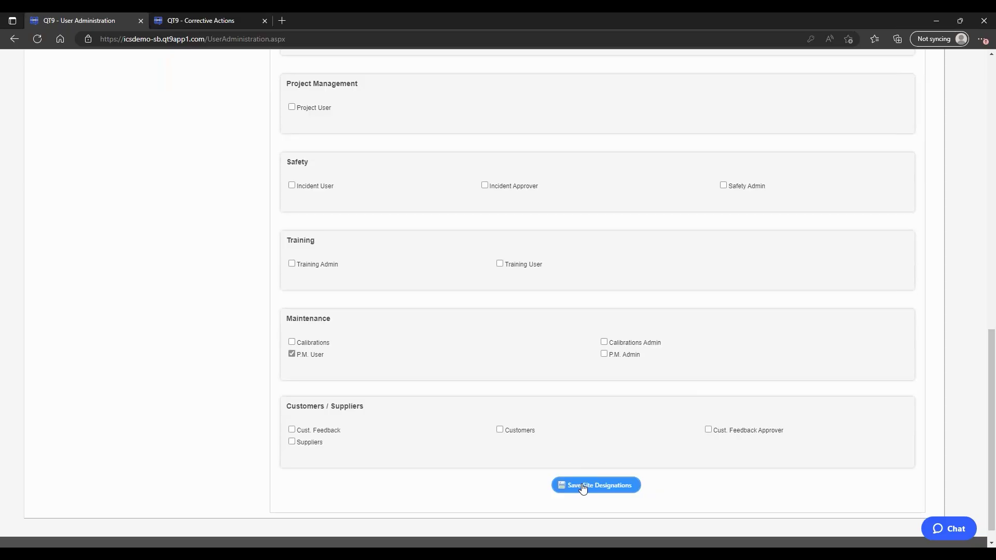
{"action": "left_click", "coordinate": [577, 485]}
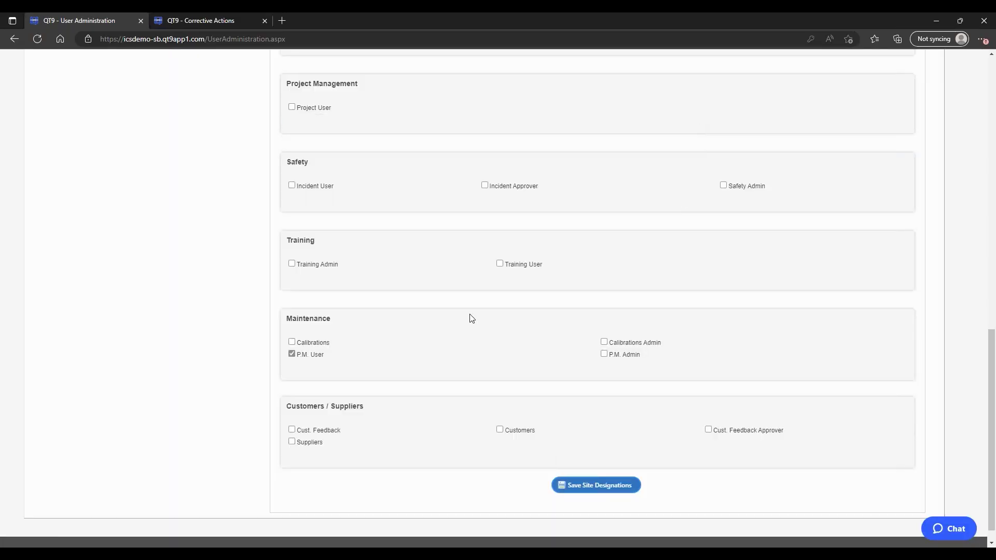
{"action": "scroll", "coordinate": [470, 317], "scroll_direction": "up", "scroll_amount": 10}
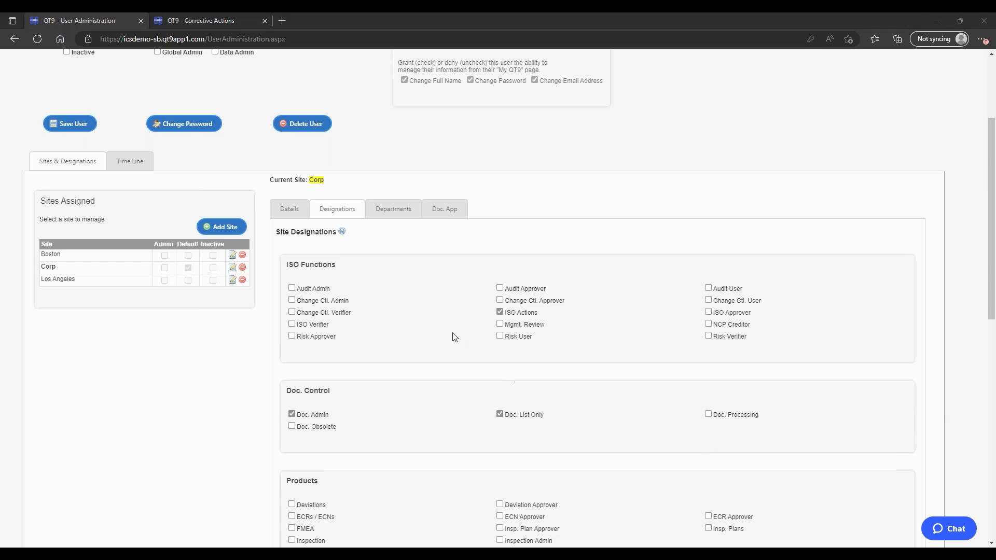
{"action": "left_click", "coordinate": [295, 212]}
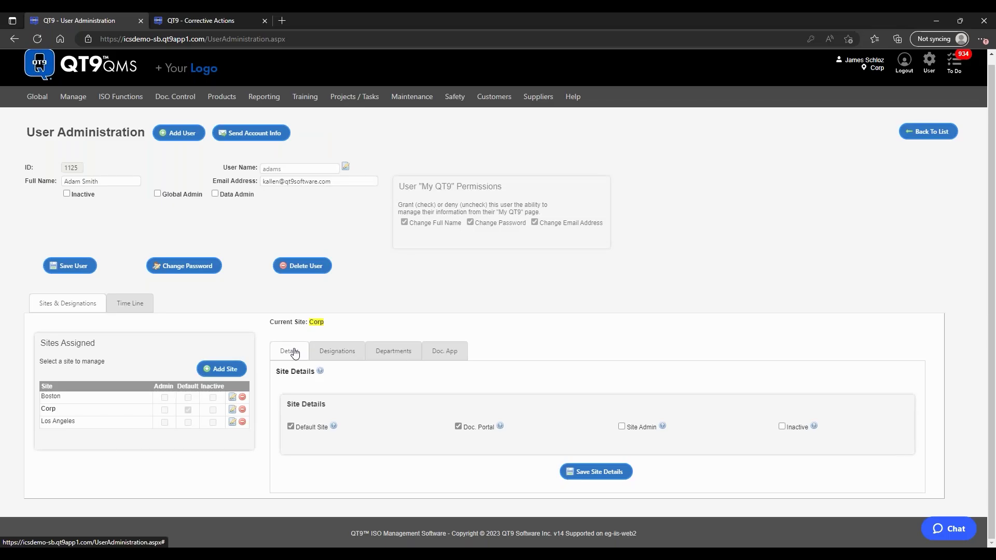
{"action": "mouse_move", "coordinate": [335, 428]}
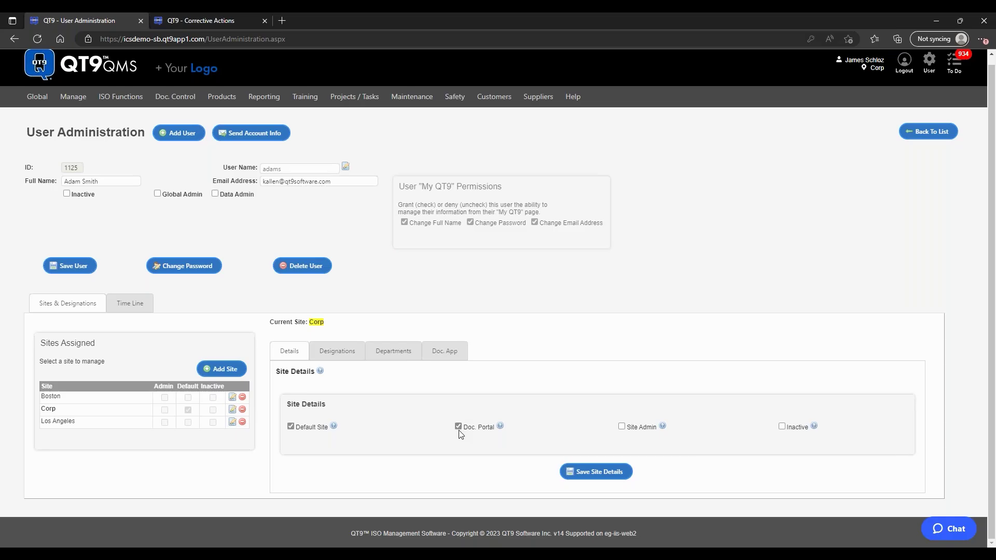
{"action": "left_click", "coordinate": [622, 428]}
Step: Review the Corp designations again, then return to the Corp site Details tab
{"action": "left_click", "coordinate": [329, 359]}
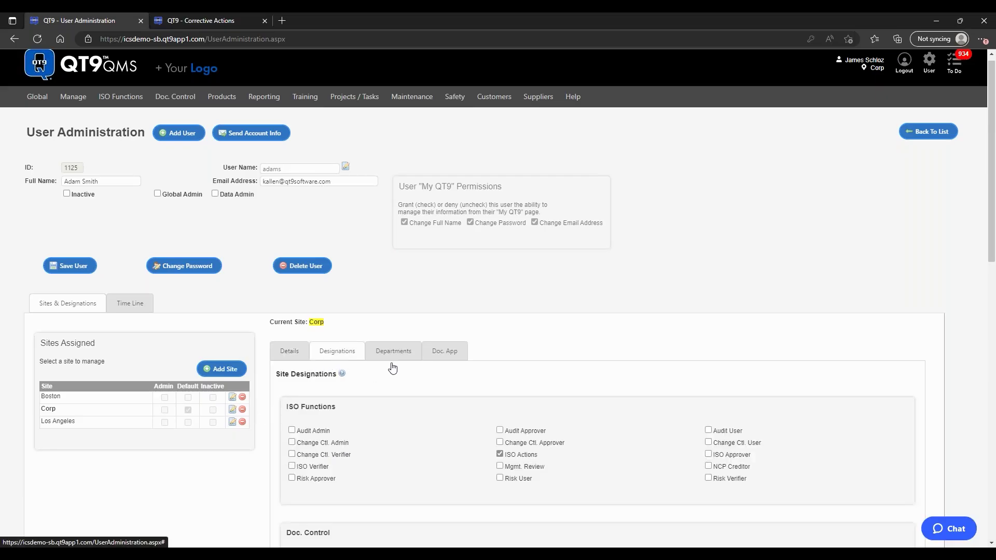
{"action": "scroll", "coordinate": [497, 389], "scroll_direction": "down", "scroll_amount": 1}
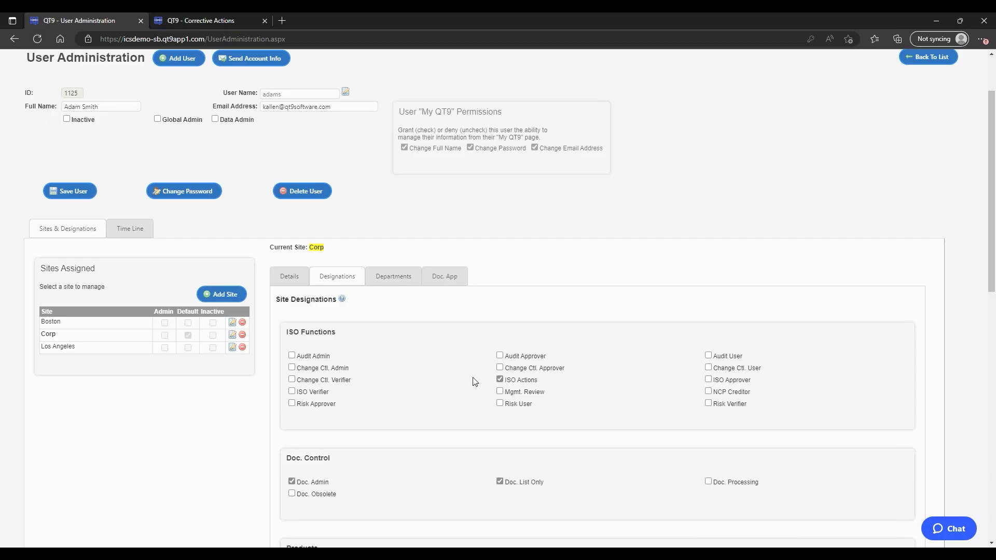
{"action": "scroll", "coordinate": [472, 380], "scroll_direction": "up", "scroll_amount": 2}
{"action": "mouse_move", "coordinate": [73, 105]}
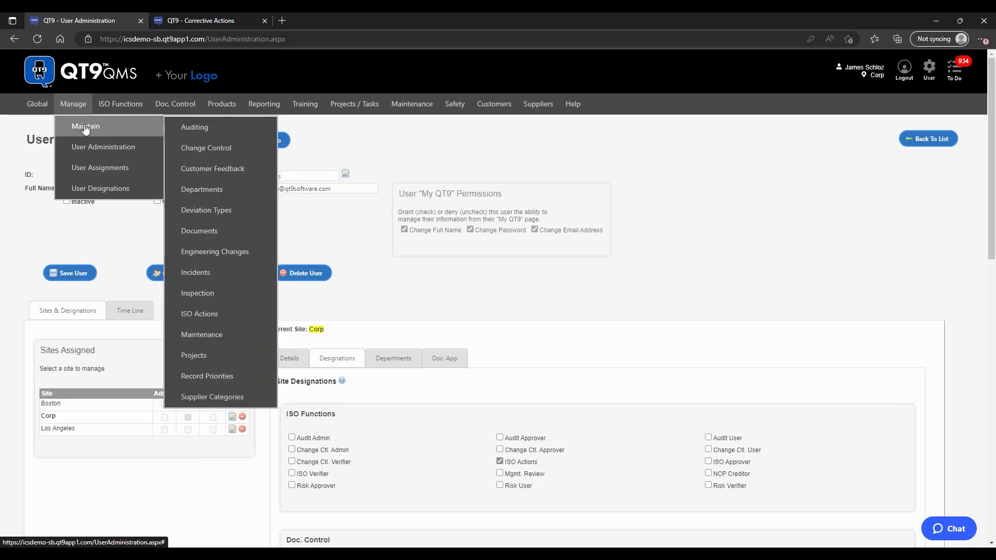
{"action": "mouse_move", "coordinate": [40, 105]}
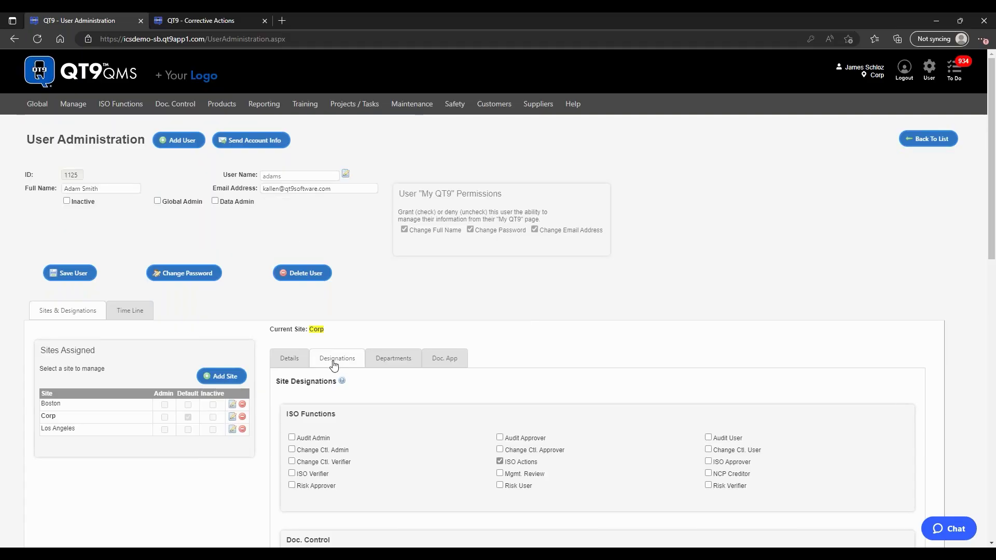
{"action": "scroll", "coordinate": [561, 398], "scroll_direction": "down", "scroll_amount": 2}
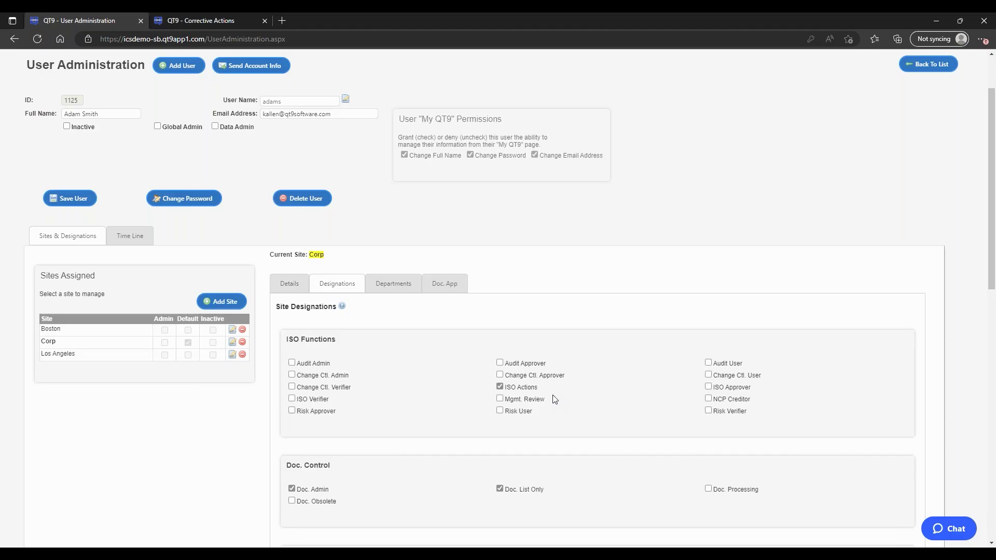
{"action": "scroll", "coordinate": [553, 399], "scroll_direction": "down", "scroll_amount": 2}
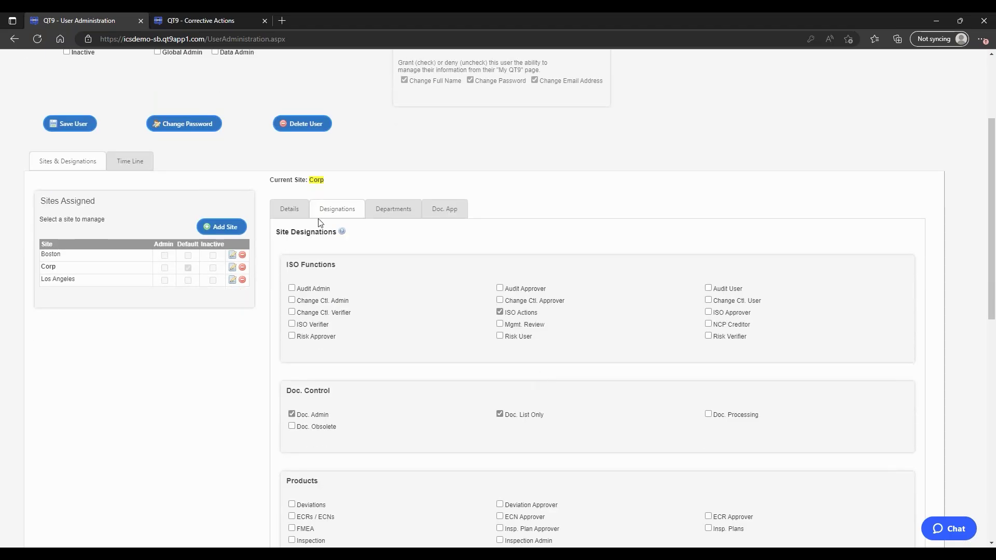
{"action": "left_click", "coordinate": [300, 213]}
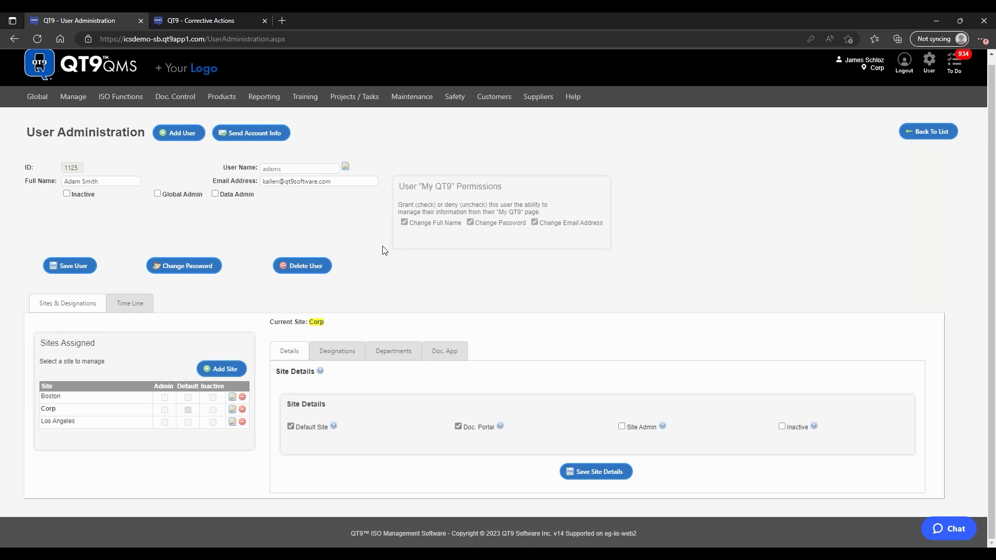
Step: On Corp Departments, add Accounts Payable as a document approver, then briefly check change history
{"action": "left_click", "coordinate": [390, 361]}
{"action": "scroll", "coordinate": [558, 353], "scroll_direction": "down", "scroll_amount": 2}
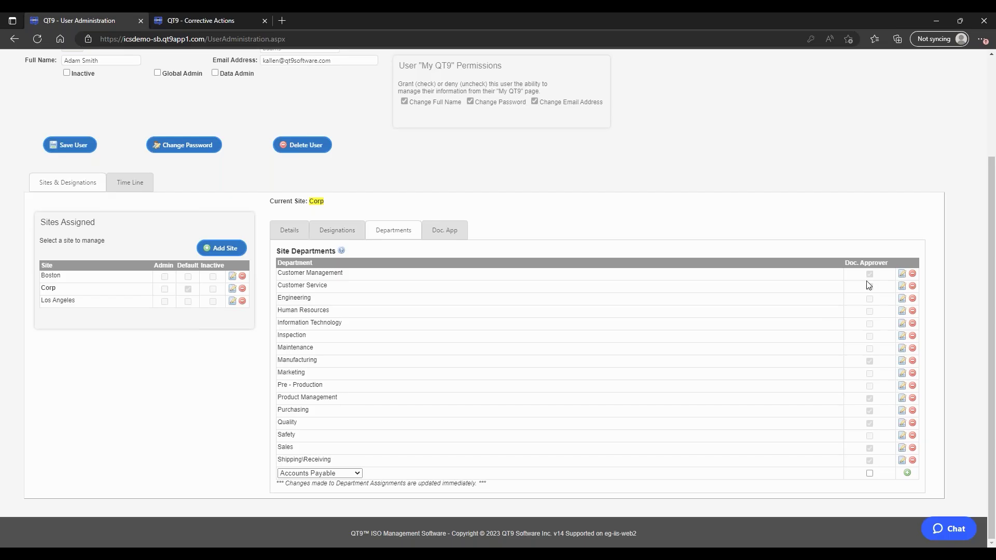
{"action": "left_click", "coordinate": [341, 474]}
{"action": "left_click", "coordinate": [347, 474]}
{"action": "left_click", "coordinate": [869, 473]}
{"action": "scroll", "coordinate": [603, 250], "scroll_direction": "up", "scroll_amount": 3}
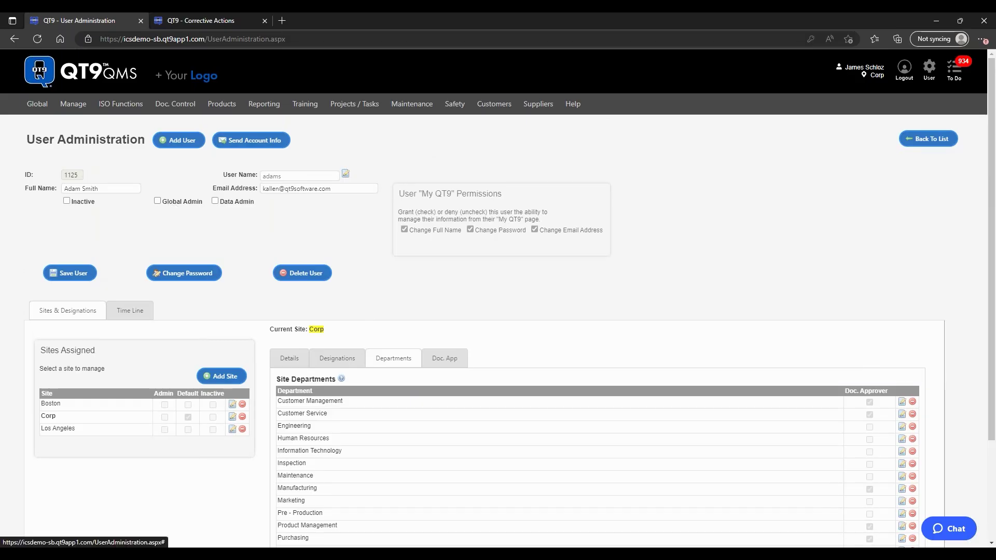
{"action": "left_click", "coordinate": [133, 311]}
{"action": "left_click", "coordinate": [63, 315]}
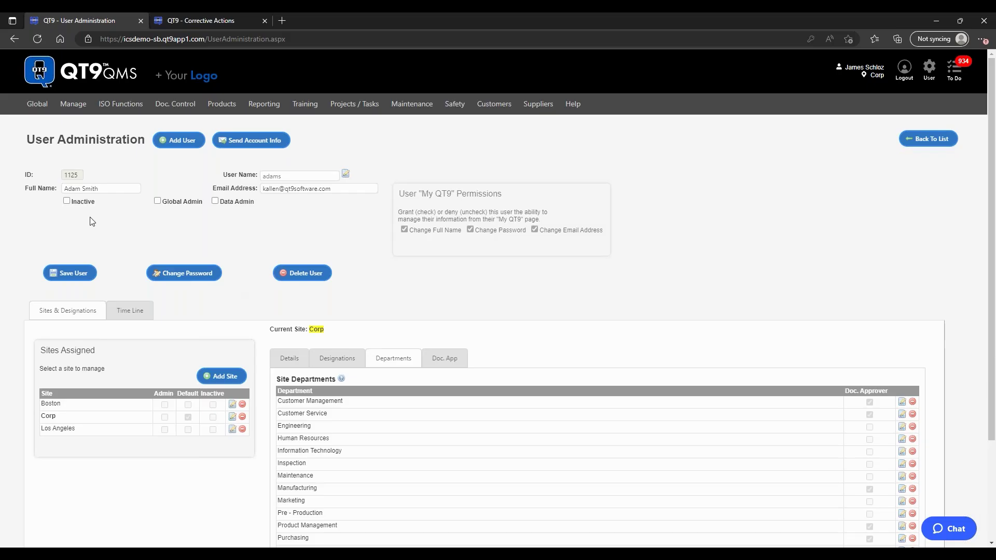
Step: Mark the user Inactive in the Corp site details, then go back to the user list
{"action": "left_click", "coordinate": [283, 361]}
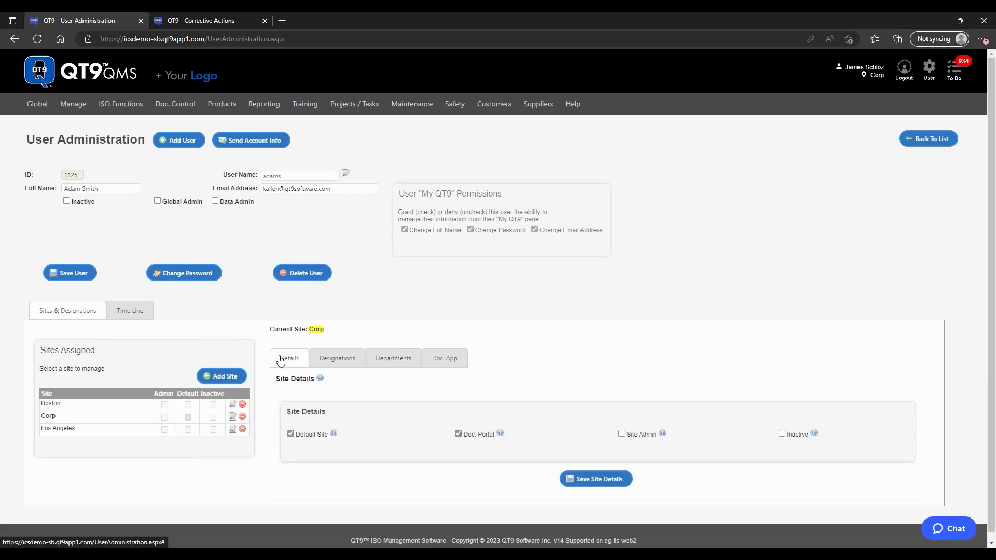
{"action": "left_click", "coordinate": [67, 202]}
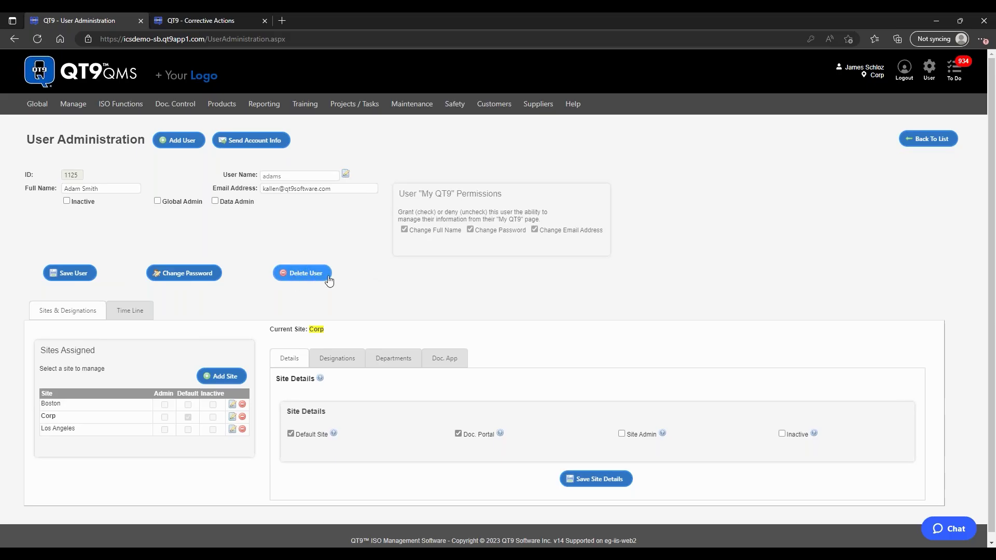
{"action": "left_click", "coordinate": [927, 145]}
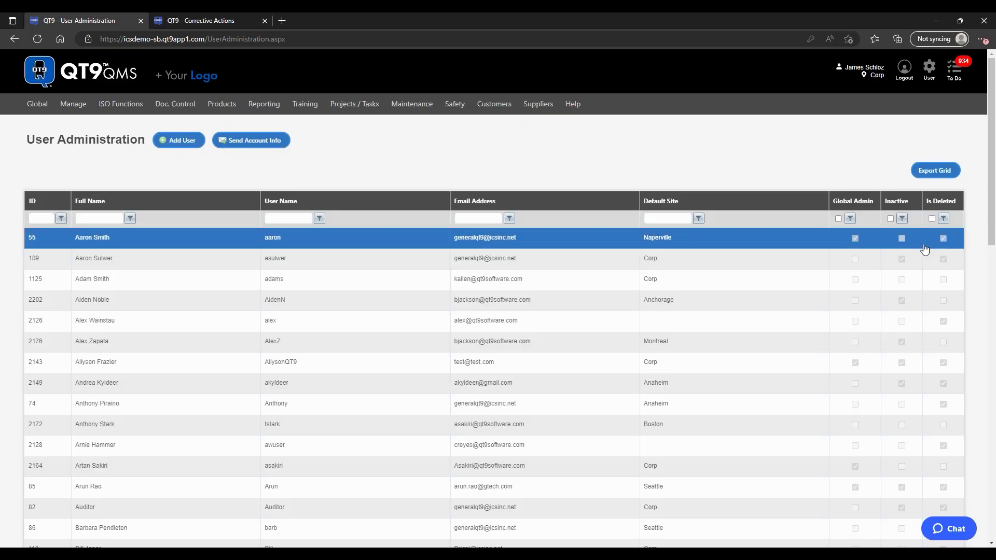
Step: Open another user's record, return to the user list, and bring up the Help menu
{"action": "left_click", "coordinate": [393, 254]}
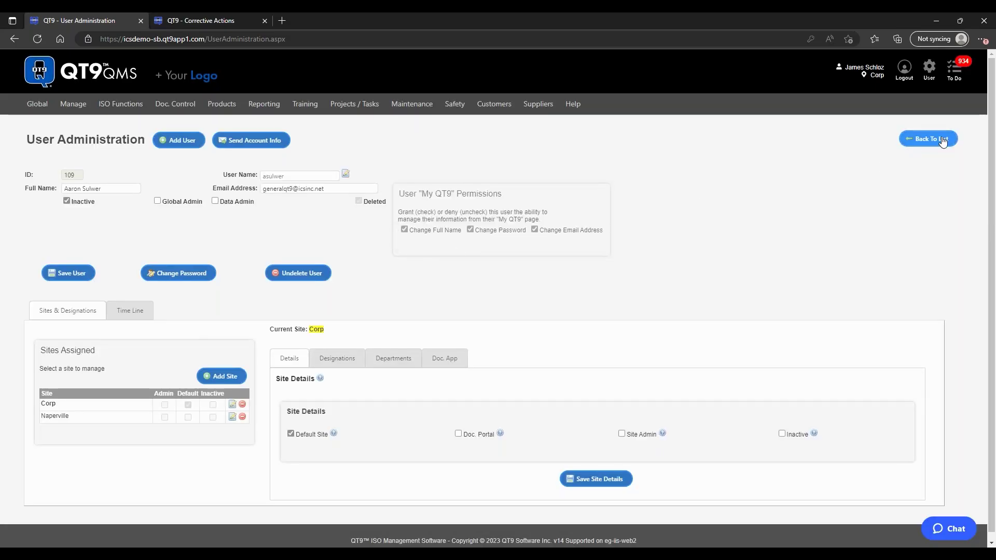
{"action": "left_click", "coordinate": [929, 139]}
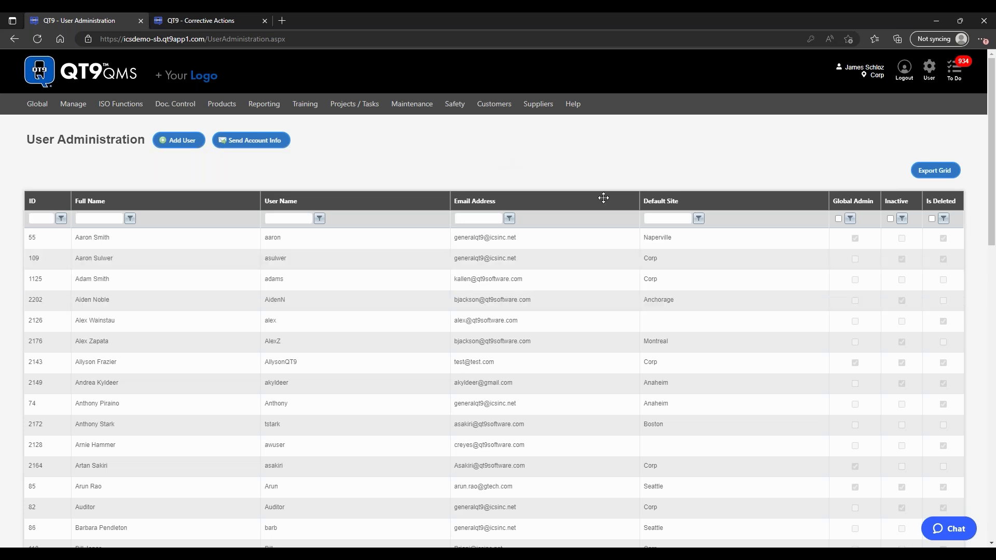
{"action": "mouse_move", "coordinate": [574, 108]}
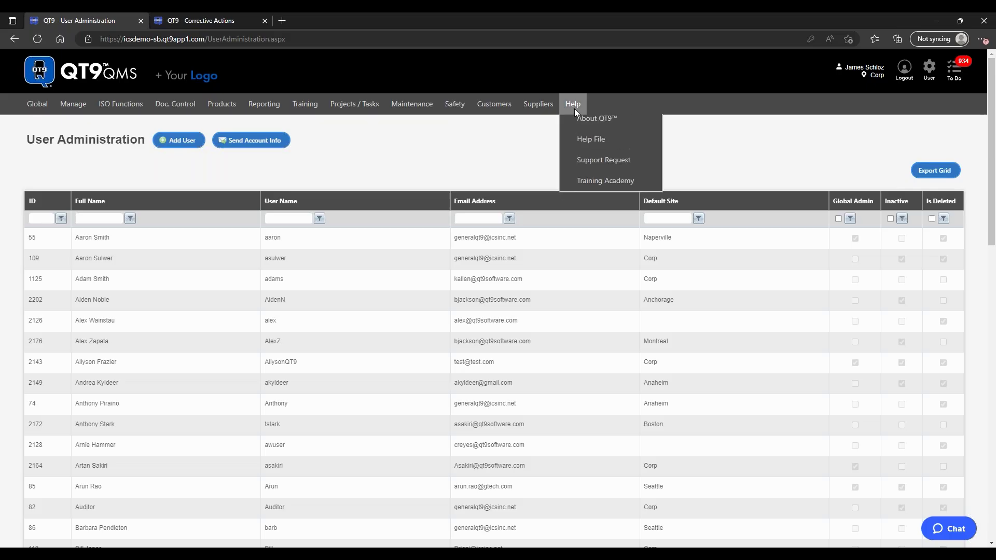
Step: In the Help File, filter topics for 'User' and read the User Site Designations – Permissions article
{"action": "left_click", "coordinate": [593, 150]}
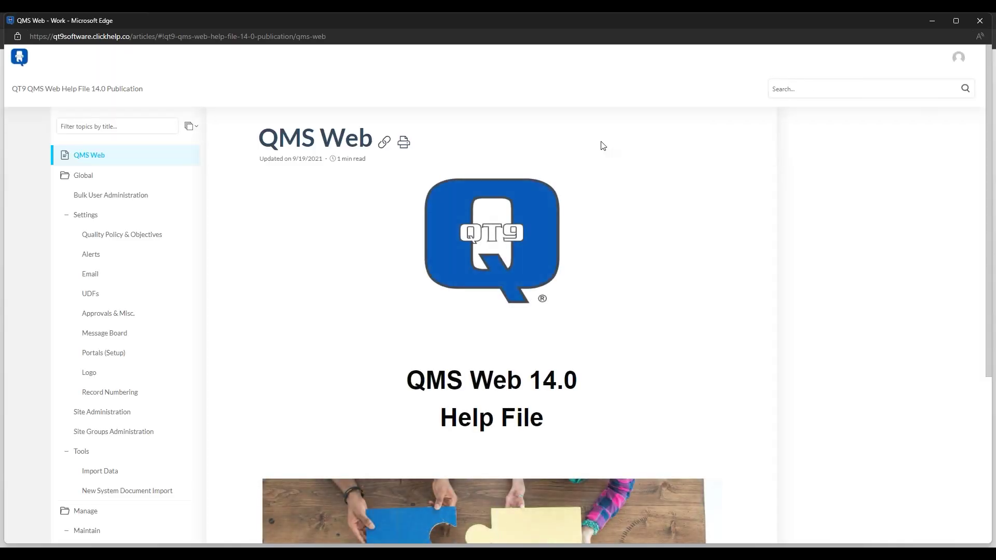
{"action": "left_click", "coordinate": [127, 126]}
{"action": "type", "text": "User"}
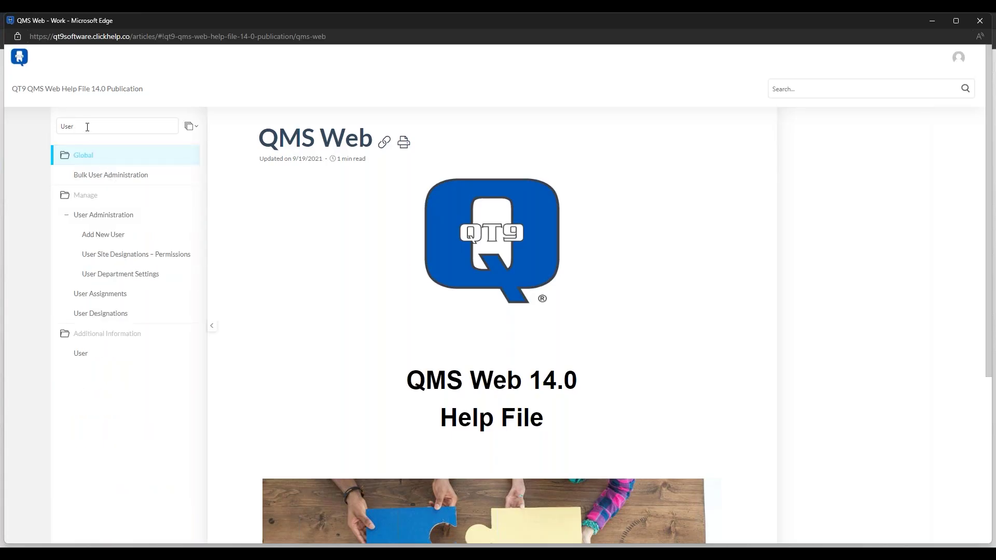
{"action": "left_click", "coordinate": [124, 254]}
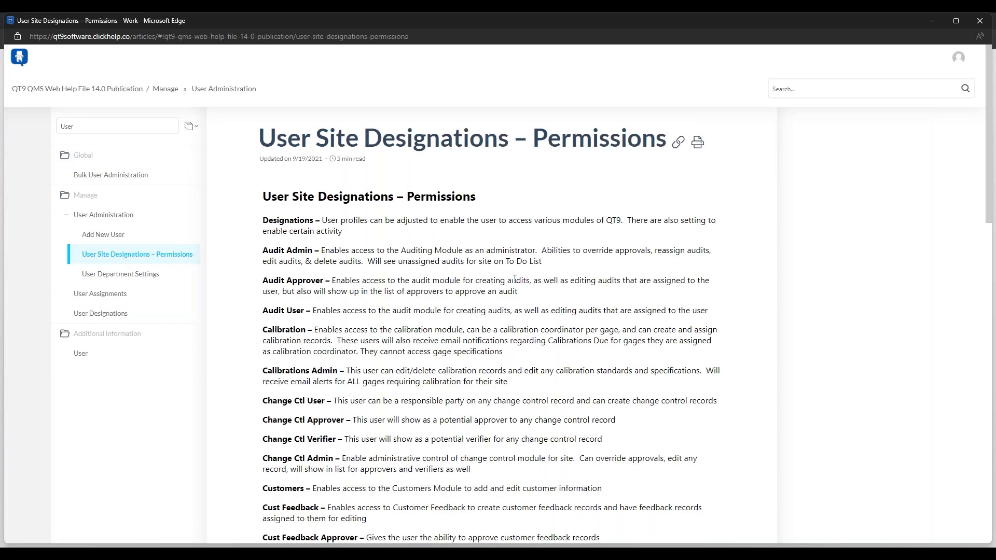
{"action": "scroll", "coordinate": [514, 278], "scroll_direction": "down", "scroll_amount": 2}
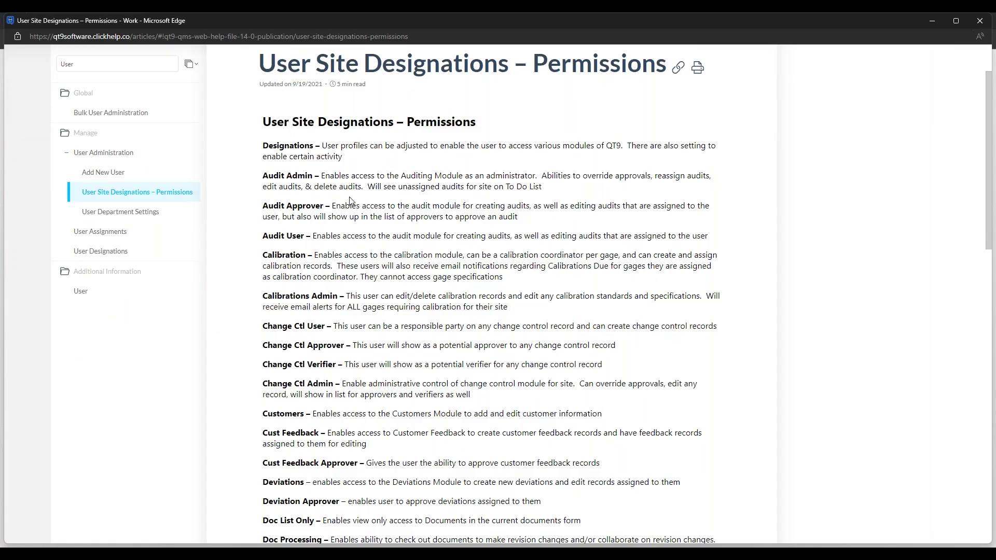
{"action": "scroll", "coordinate": [359, 189], "scroll_direction": "down", "scroll_amount": 2}
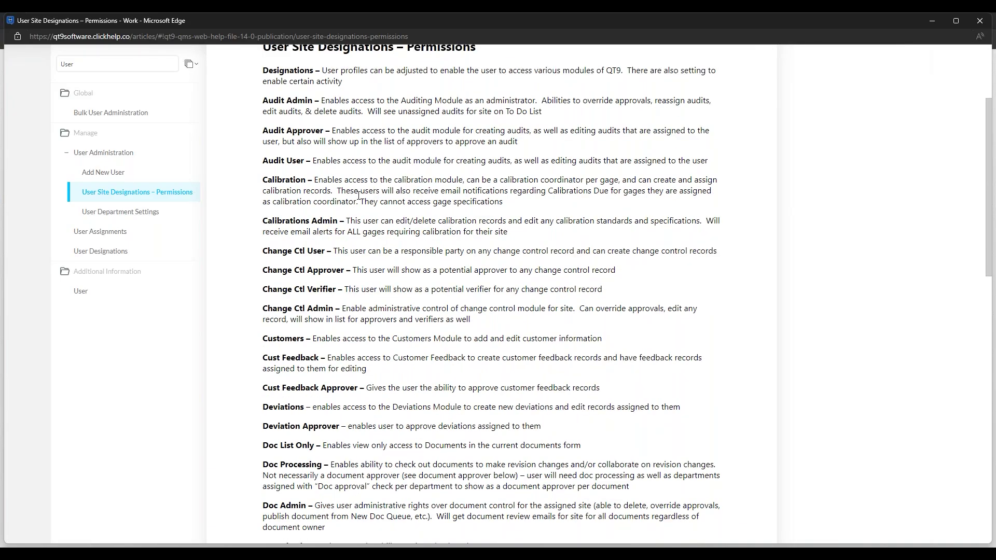
{"action": "scroll", "coordinate": [359, 195], "scroll_direction": "down", "scroll_amount": 2}
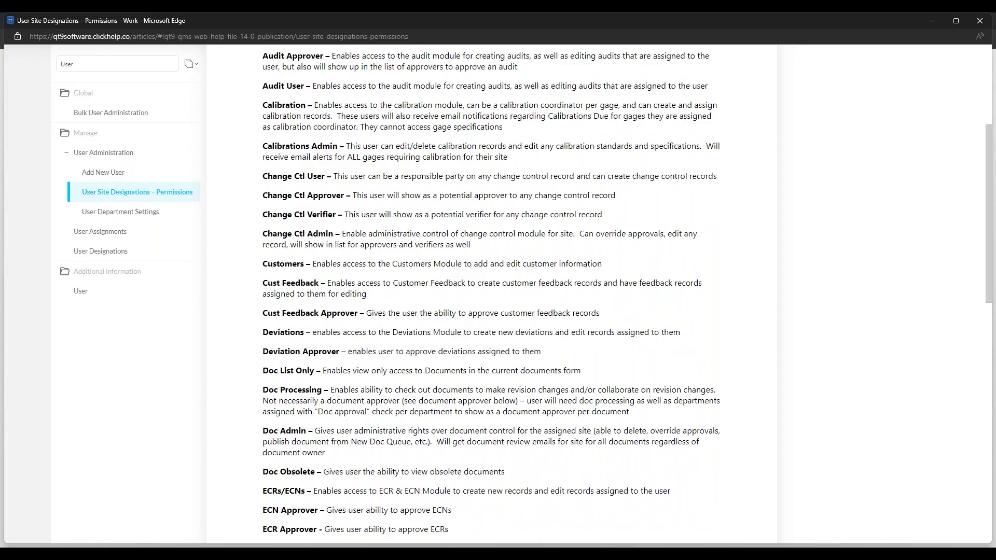
{"action": "scroll", "coordinate": [493, 290], "scroll_direction": "down", "scroll_amount": 2}
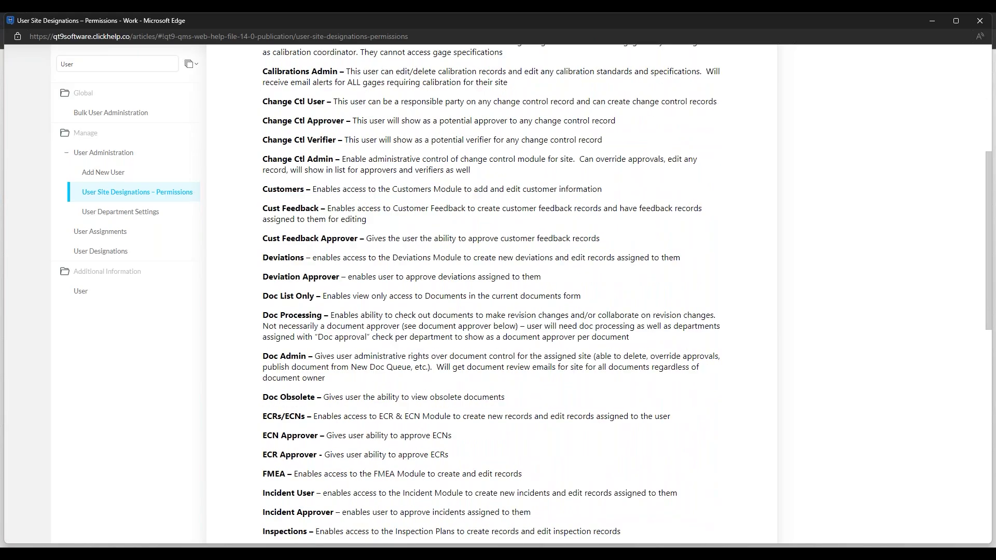
{"action": "scroll", "coordinate": [492, 294], "scroll_direction": "up", "scroll_amount": 2}
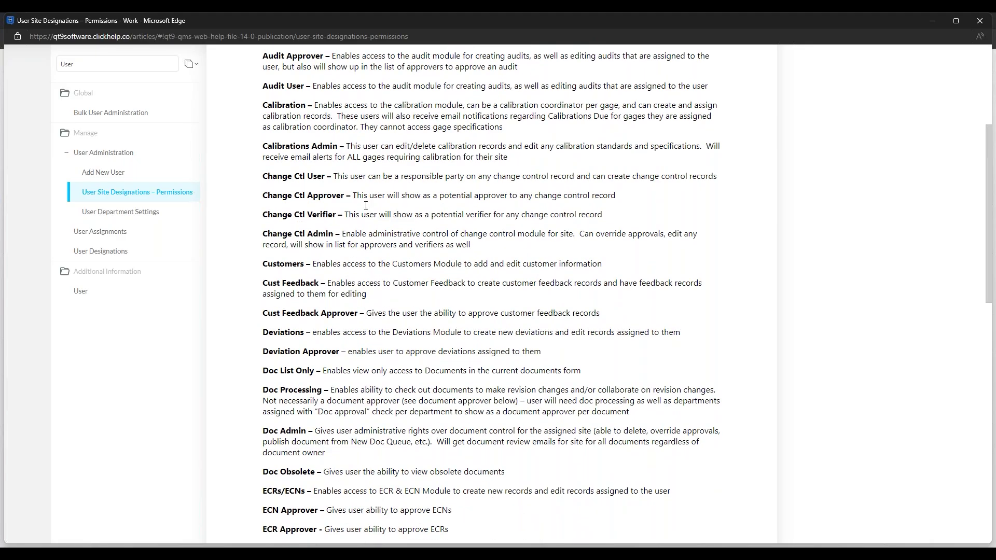
{"action": "scroll", "coordinate": [403, 239], "scroll_direction": "up", "scroll_amount": 2}
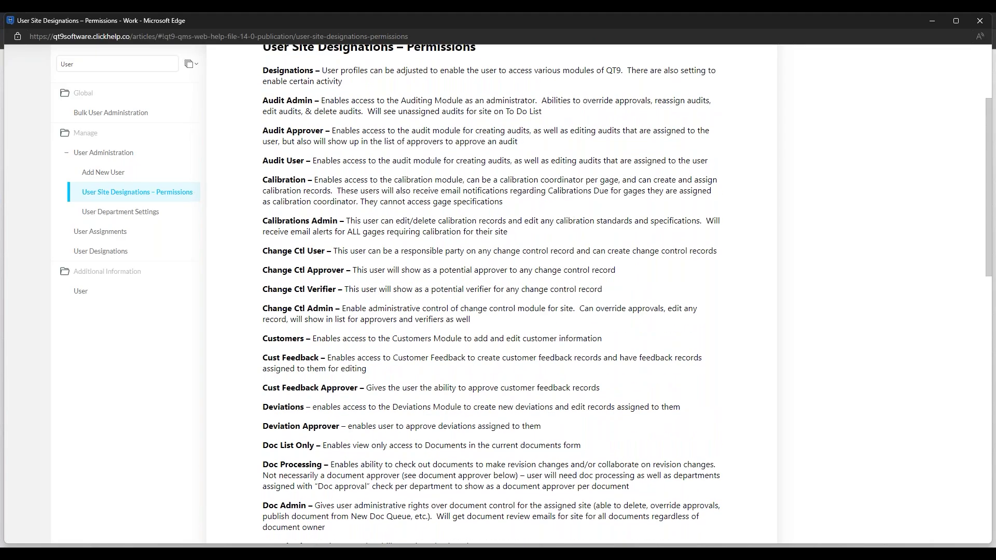
{"action": "scroll", "coordinate": [404, 241], "scroll_direction": "up", "scroll_amount": 2}
{"action": "scroll", "coordinate": [409, 213], "scroll_direction": "down", "scroll_amount": 1}
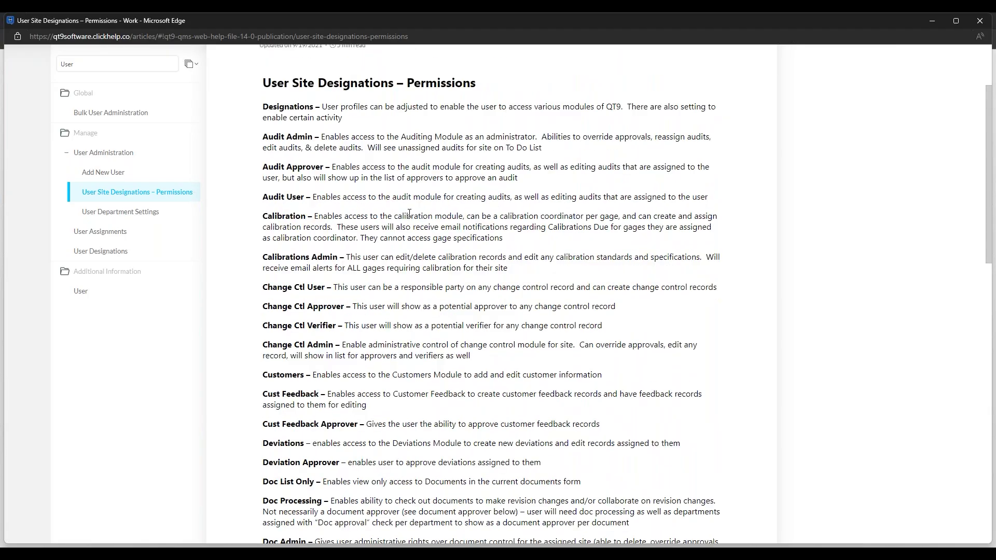
{"action": "scroll", "coordinate": [409, 213], "scroll_direction": "down", "scroll_amount": 1}
Step: Read the Add New User help article, then close the help window
{"action": "left_click", "coordinate": [114, 171]}
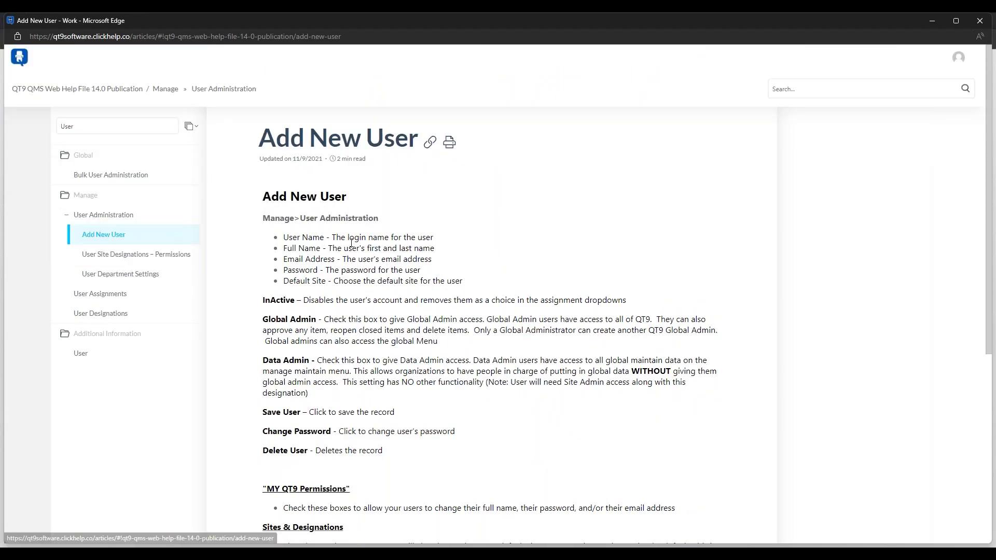
{"action": "scroll", "coordinate": [346, 206], "scroll_direction": "down", "scroll_amount": 3}
{"action": "scroll", "coordinate": [346, 205], "scroll_direction": "up", "scroll_amount": 2}
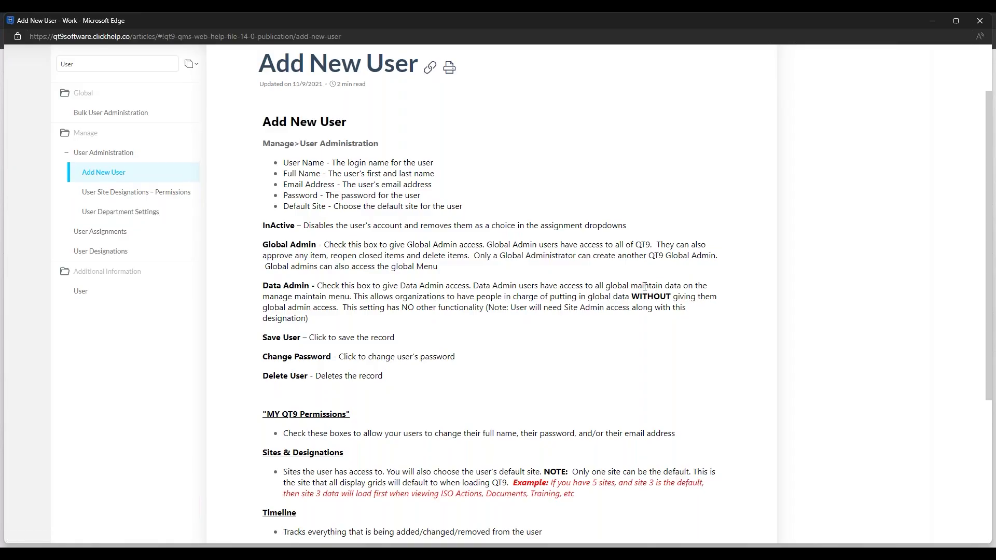
{"action": "left_click", "coordinate": [978, 30]}
Step: Read through the Training Academy's How to Create New Sites guide
{"action": "mouse_move", "coordinate": [562, 95]}
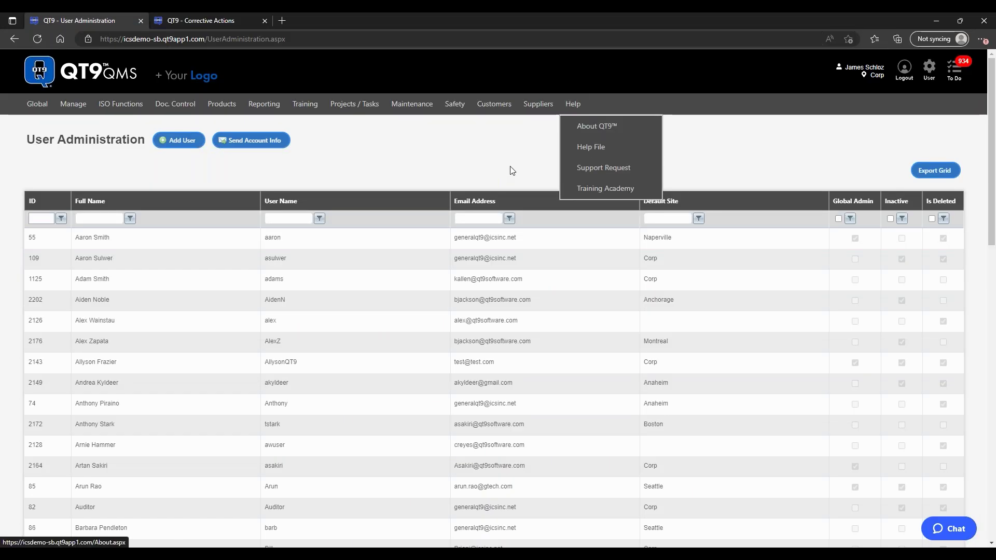
{"action": "left_click", "coordinate": [616, 189]}
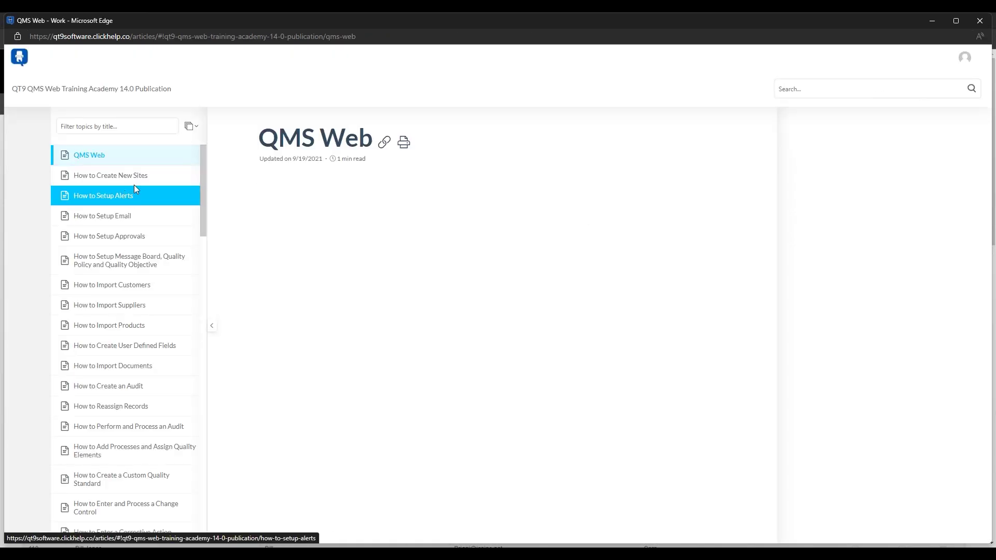
{"action": "left_click", "coordinate": [136, 178]}
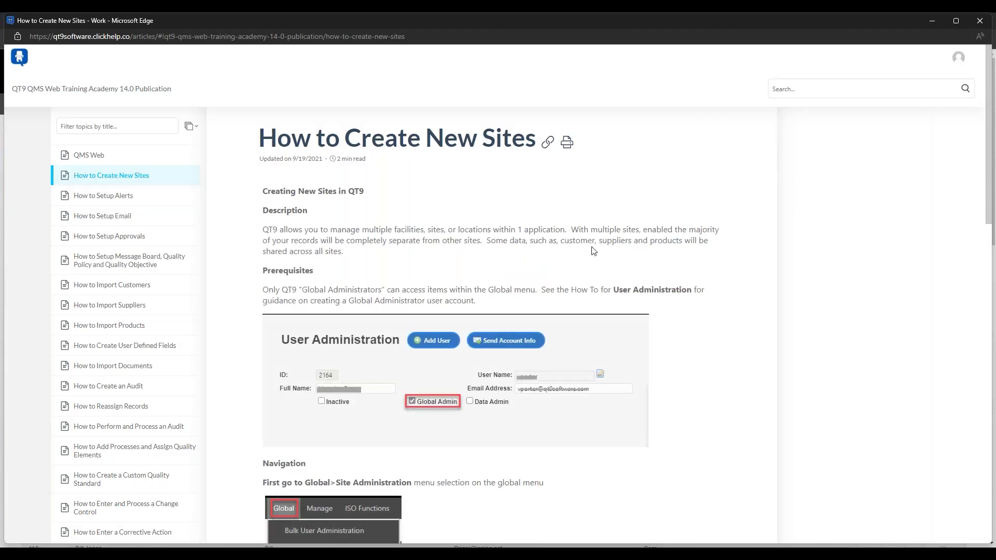
{"action": "scroll", "coordinate": [593, 251], "scroll_direction": "down", "scroll_amount": 1}
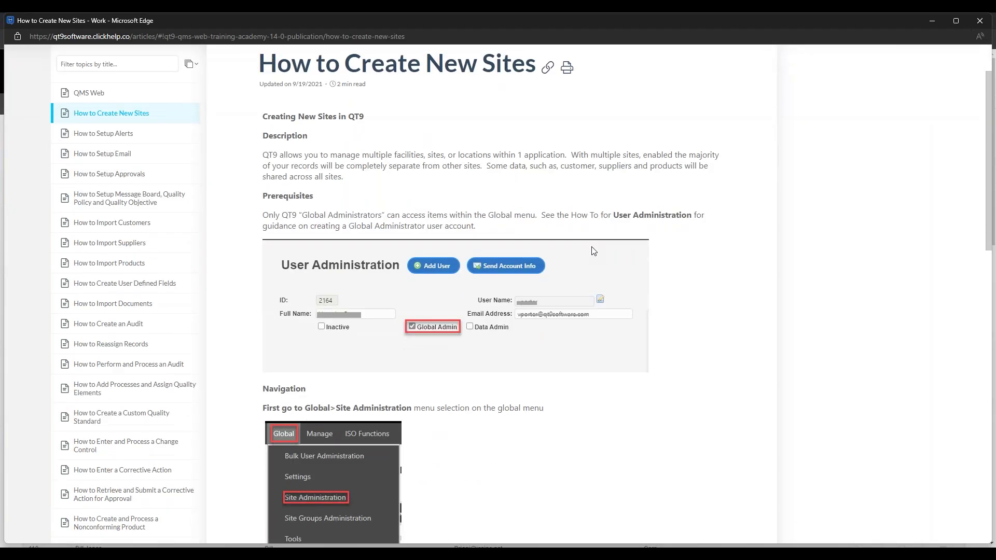
{"action": "scroll", "coordinate": [594, 251], "scroll_direction": "down", "scroll_amount": 6}
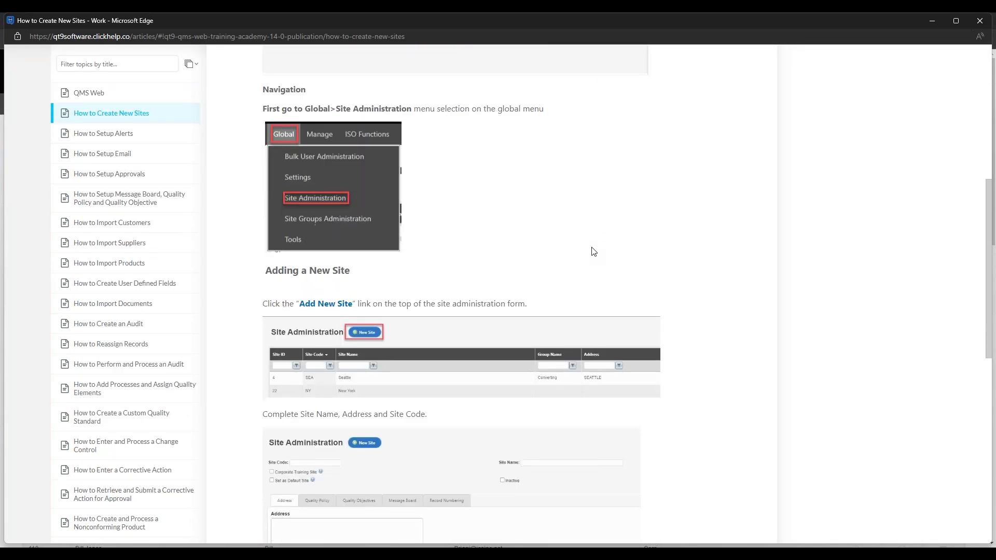
{"action": "scroll", "coordinate": [594, 251], "scroll_direction": "down", "scroll_amount": 1}
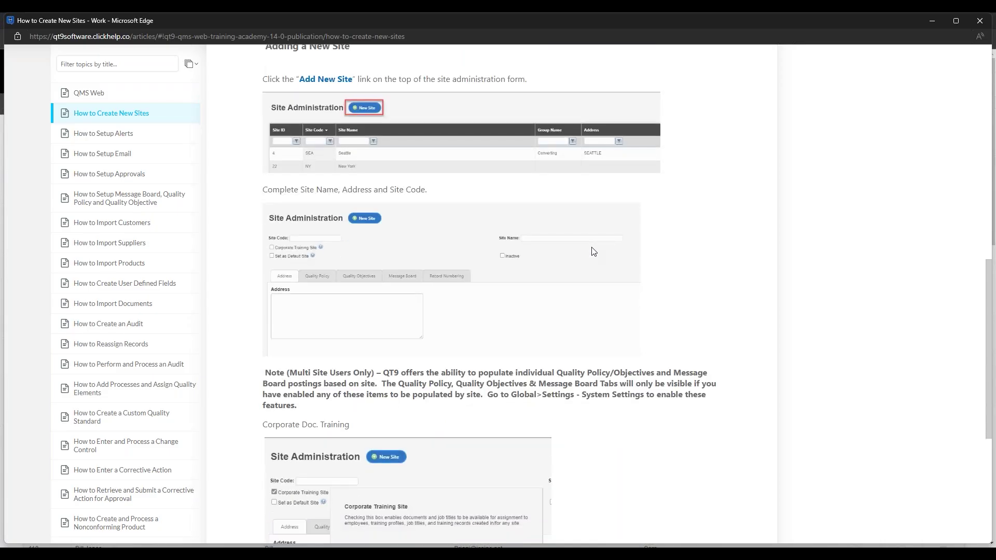
{"action": "scroll", "coordinate": [594, 251], "scroll_direction": "down", "scroll_amount": 1}
{"action": "scroll", "coordinate": [594, 251], "scroll_direction": "down", "scroll_amount": 2}
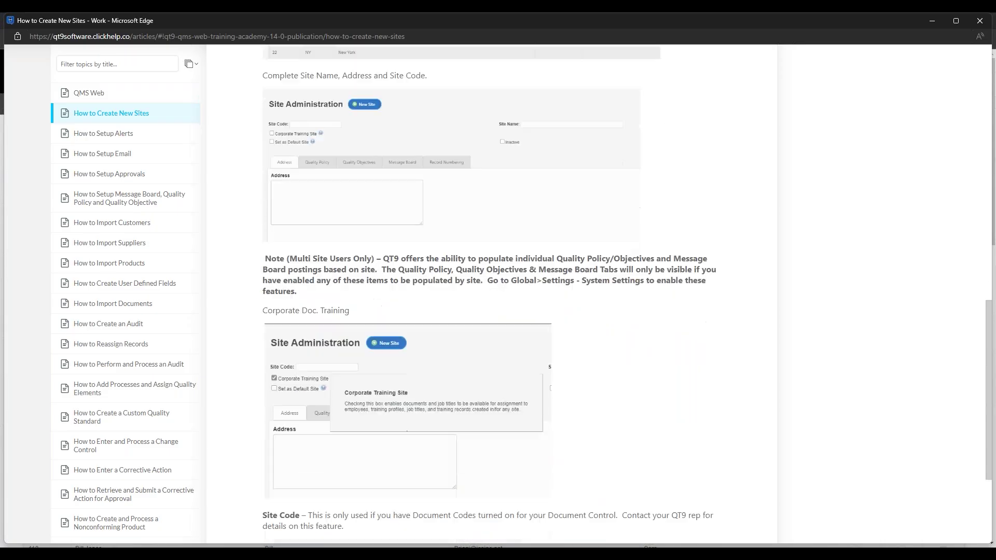
{"action": "scroll", "coordinate": [594, 251], "scroll_direction": "up", "scroll_amount": 6}
{"action": "scroll", "coordinate": [594, 251], "scroll_direction": "up", "scroll_amount": 4}
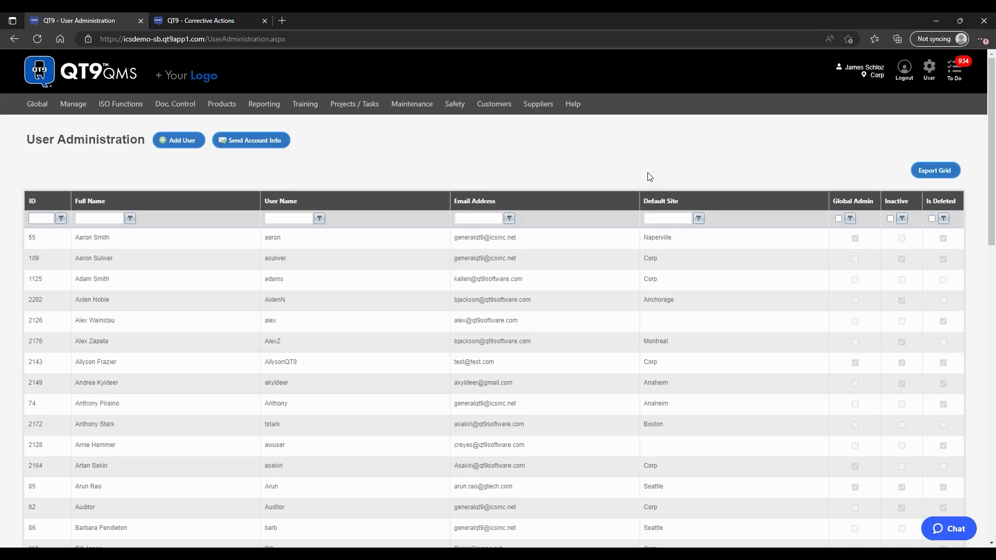
Step: Open the QT9 Home Page with its news feed and health report using the top-left QT9 QMS logo
{"action": "left_click", "coordinate": [123, 74]}
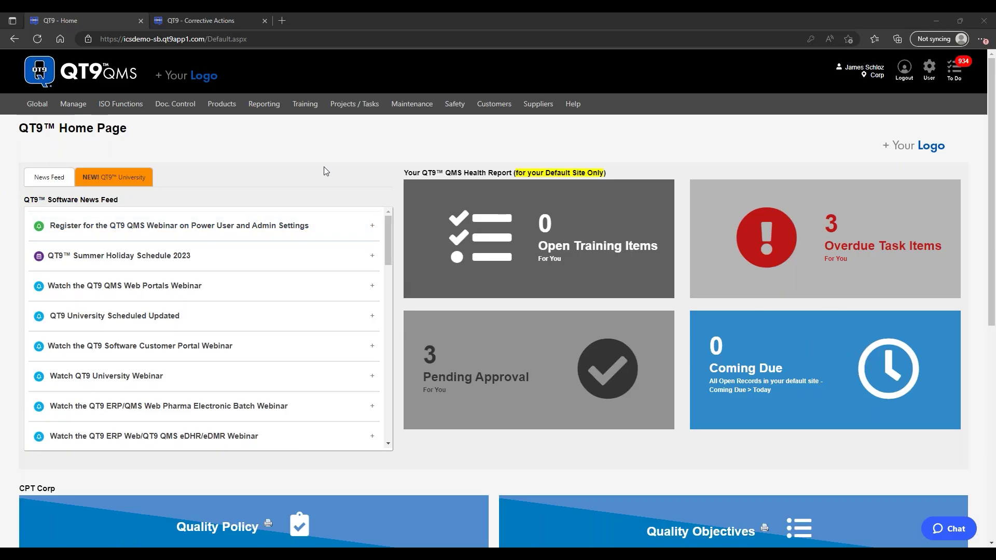
{"action": "left_click", "coordinate": [134, 183]}
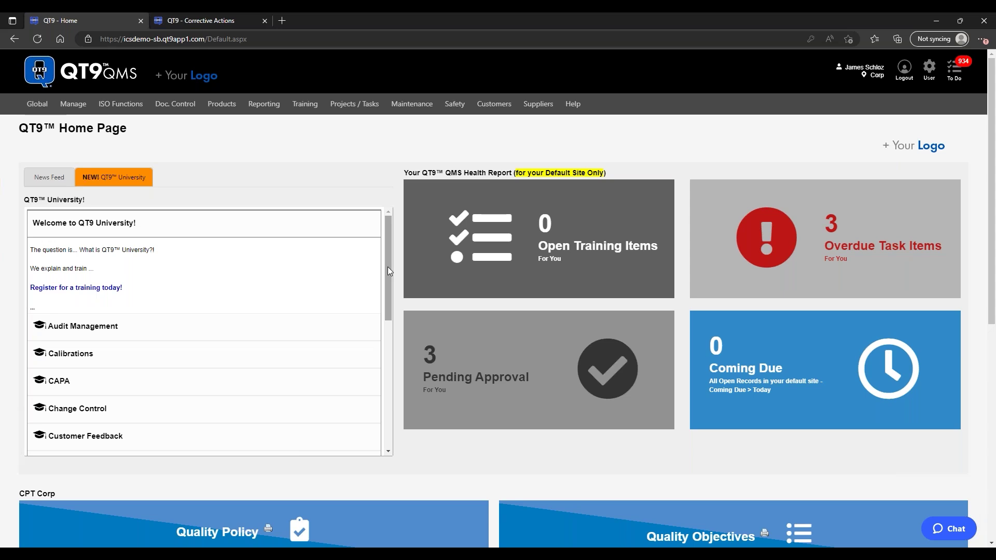
{"action": "left_click", "coordinate": [50, 174]}
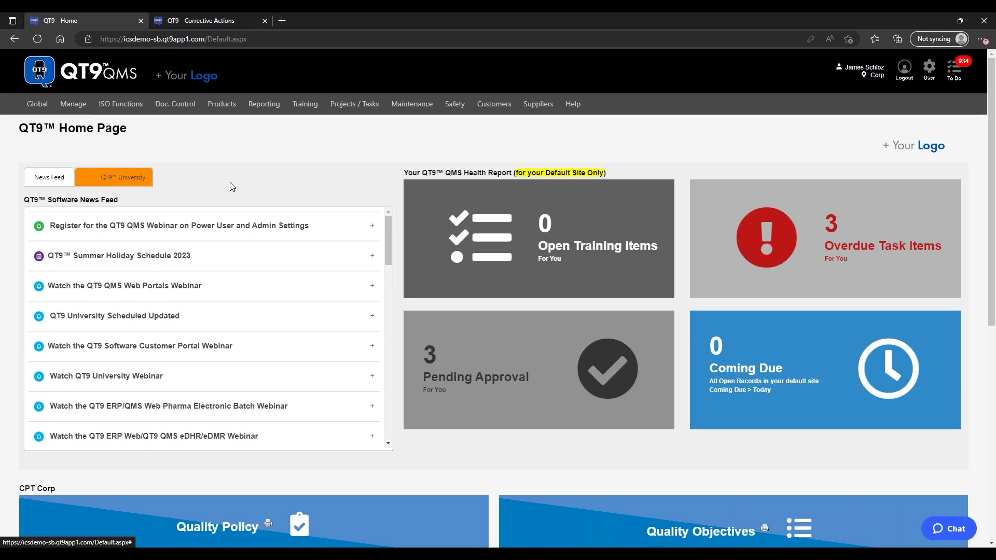